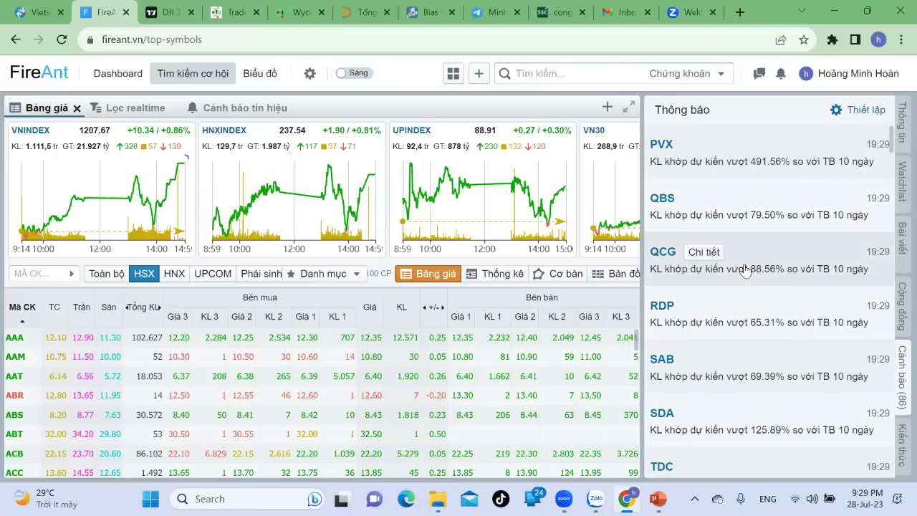
- Narrow the notifications pane to give the price board more width, and look through the volume alerts
{"action": "left_click_drag", "start_coordinate": [643, 214], "coordinate": [734, 214]}
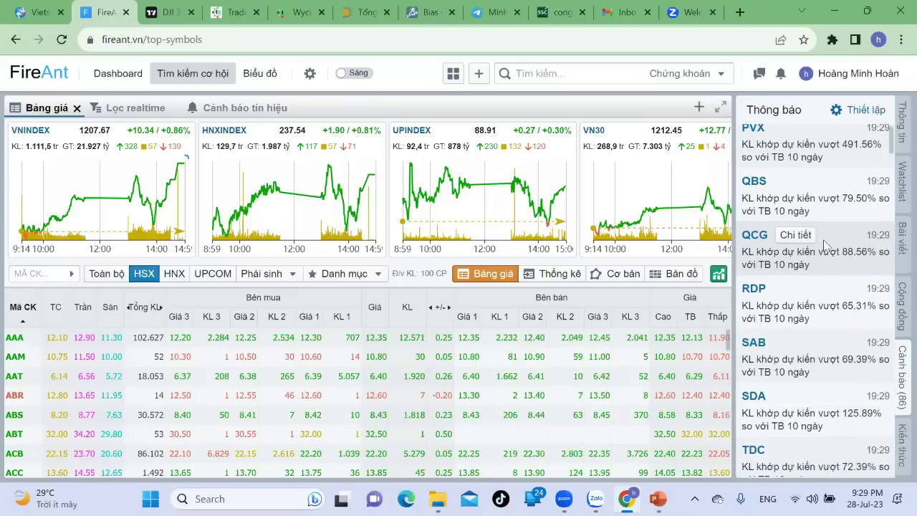
{"action": "scroll", "coordinate": [824, 246], "scroll_direction": "down", "scroll_amount": 6}
{"action": "scroll", "coordinate": [823, 245], "scroll_direction": "up", "scroll_amount": 3}
{"action": "scroll", "coordinate": [824, 245], "scroll_direction": "up", "scroll_amount": 3}
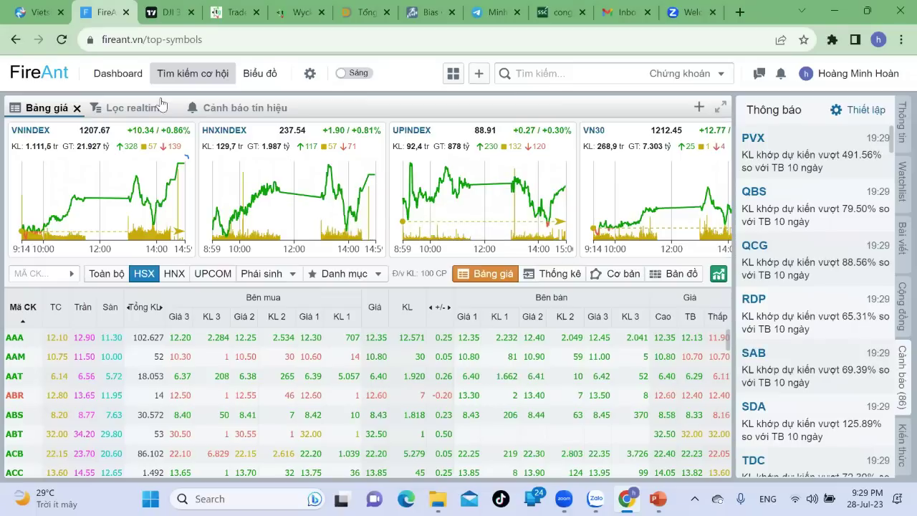
- Start a new alert from the signal alerts (Cảnh báo tín hiệu) and examine the available alert criteria
{"action": "left_click", "coordinate": [242, 114]}
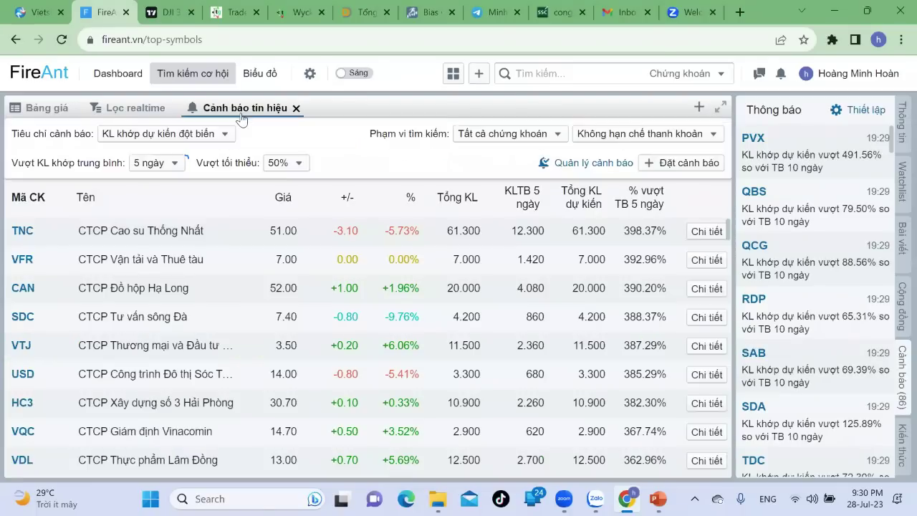
{"action": "left_click", "coordinate": [679, 162]}
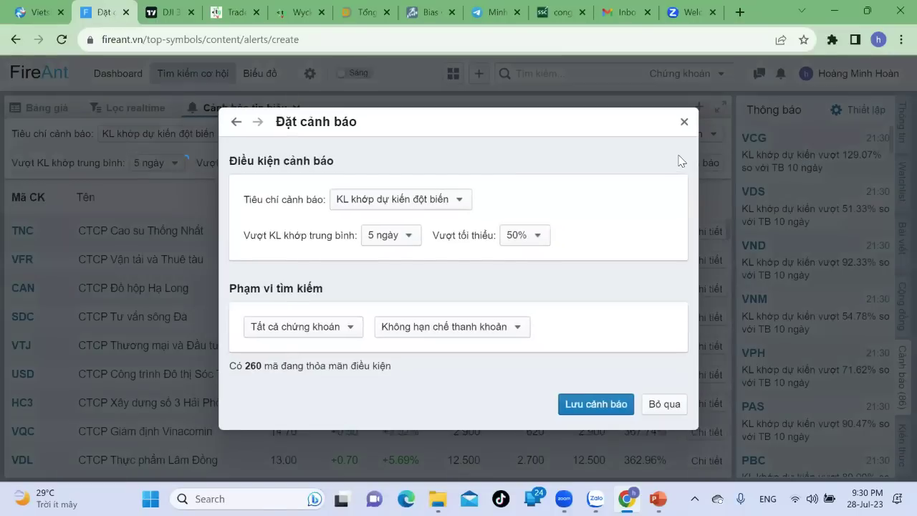
{"action": "left_click", "coordinate": [427, 207]}
{"action": "left_click", "coordinate": [429, 207]}
{"action": "left_click", "coordinate": [434, 208]}
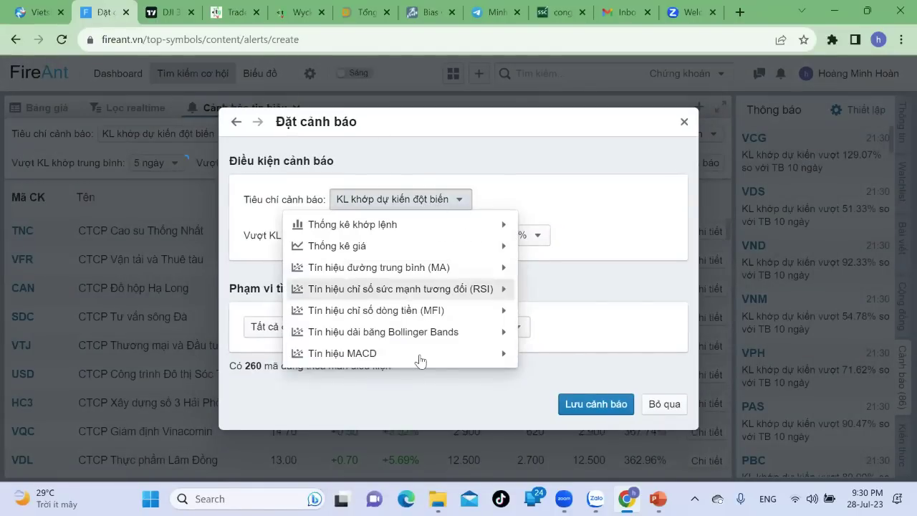
{"action": "left_click", "coordinate": [398, 207]}
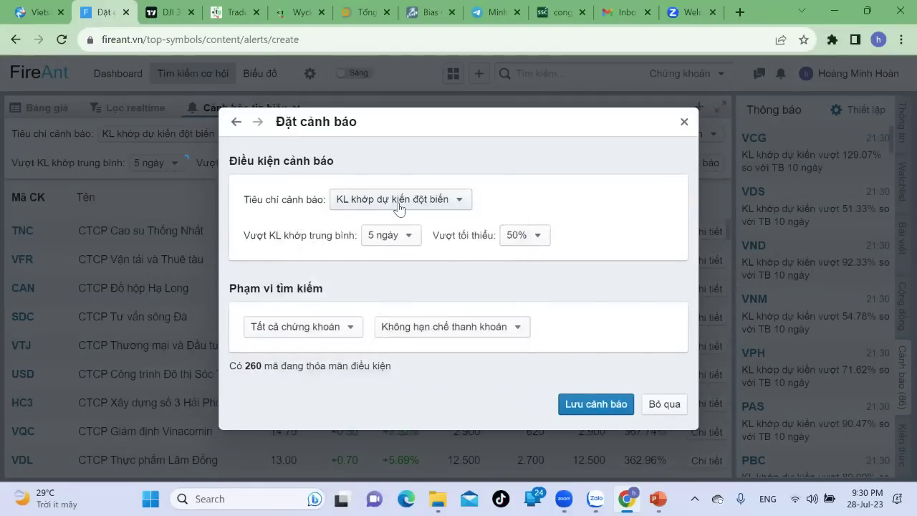
- Set the draft alert to a 10-day average volume and liquidity of KLTB 5 phiên tối thiểu 200.000, and discard the draft
{"action": "left_click", "coordinate": [401, 235]}
{"action": "left_click", "coordinate": [382, 281]}
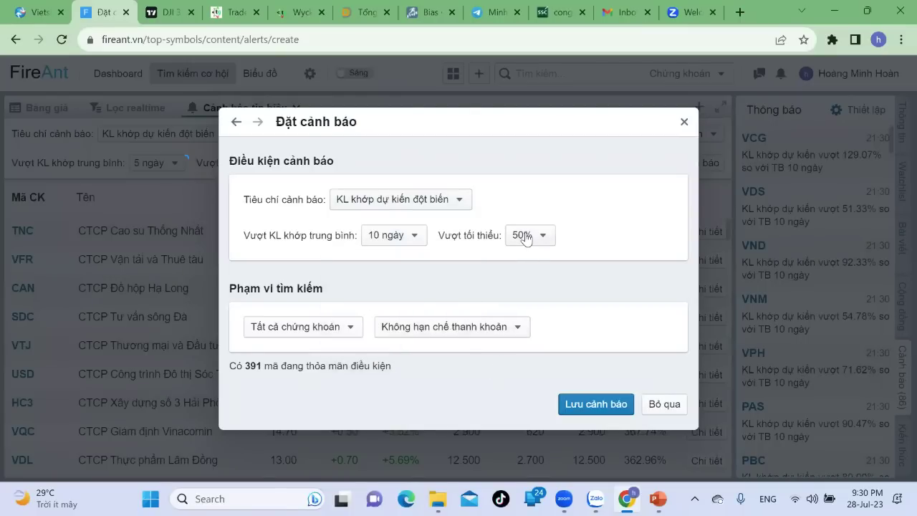
{"action": "left_click", "coordinate": [397, 329]}
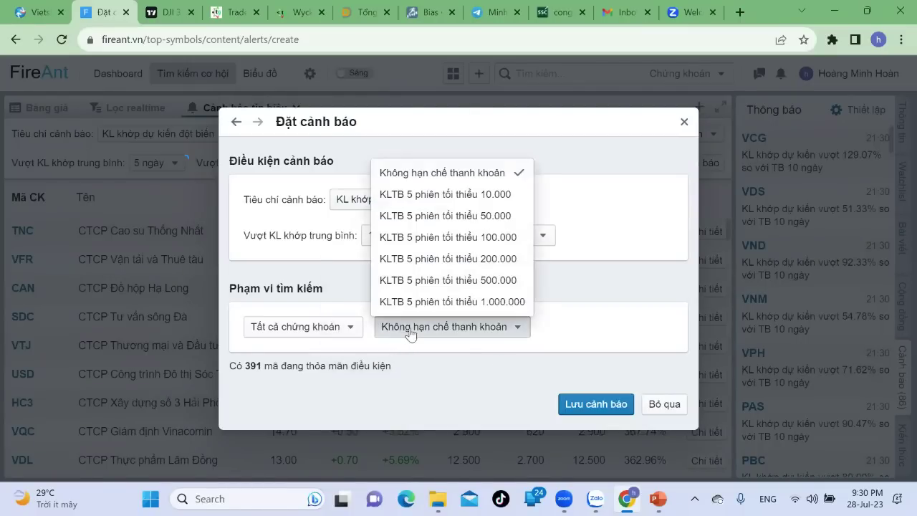
{"action": "left_click", "coordinate": [458, 259]}
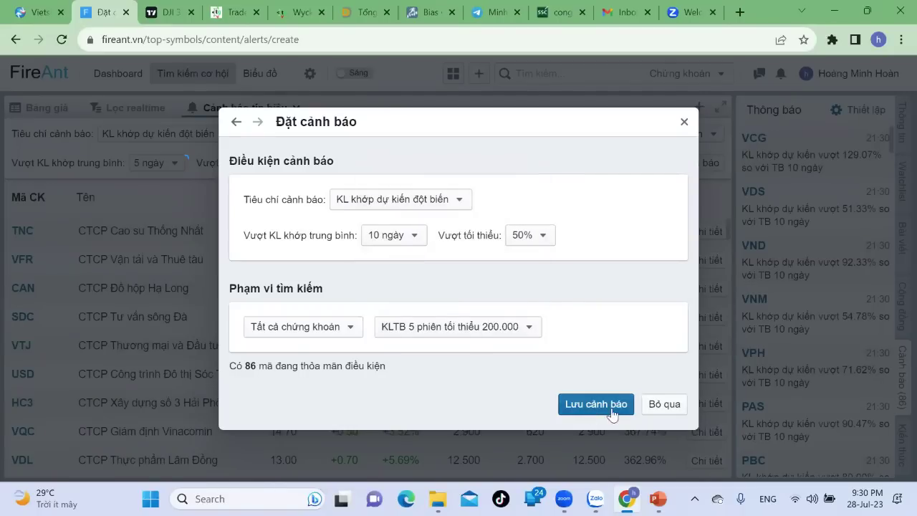
{"action": "left_click", "coordinate": [657, 404]}
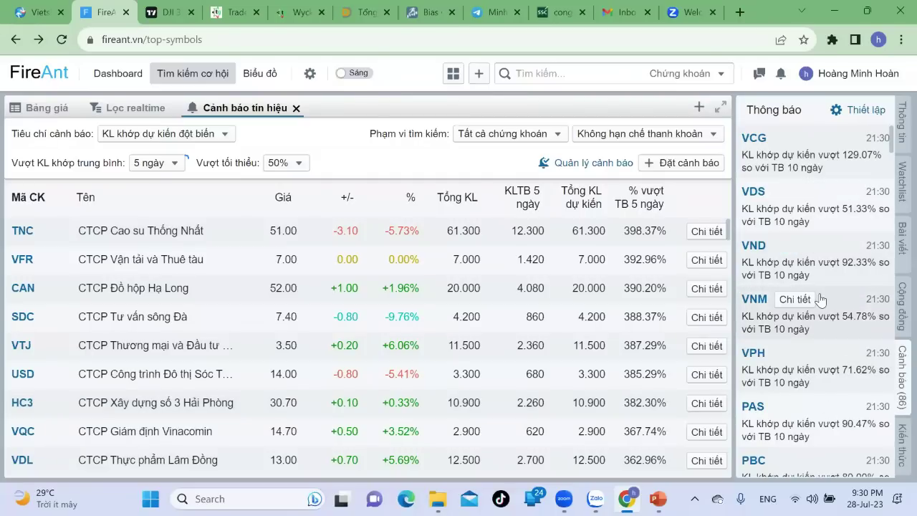
- Look through the list of stocks whose expected matched volume exceeds the 10-day average
{"action": "scroll", "coordinate": [820, 299], "scroll_direction": "down", "scroll_amount": 4}
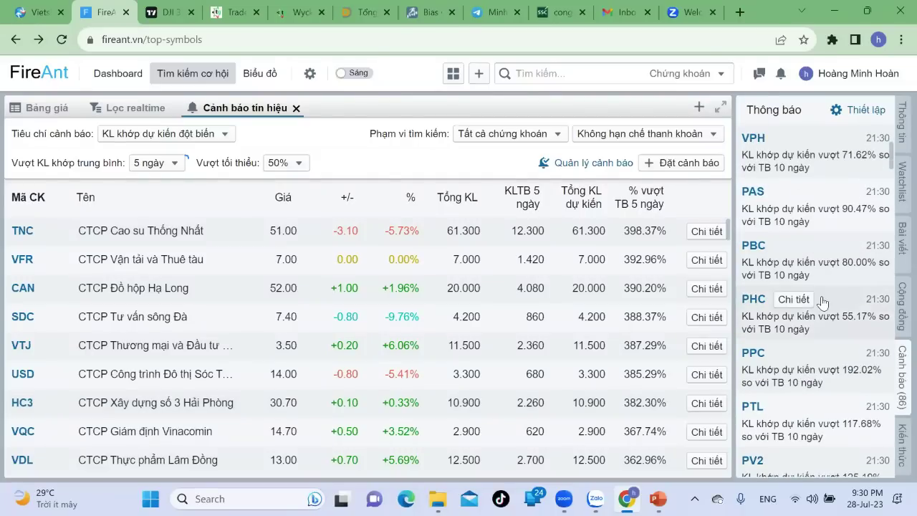
{"action": "scroll", "coordinate": [822, 301], "scroll_direction": "down", "scroll_amount": 6}
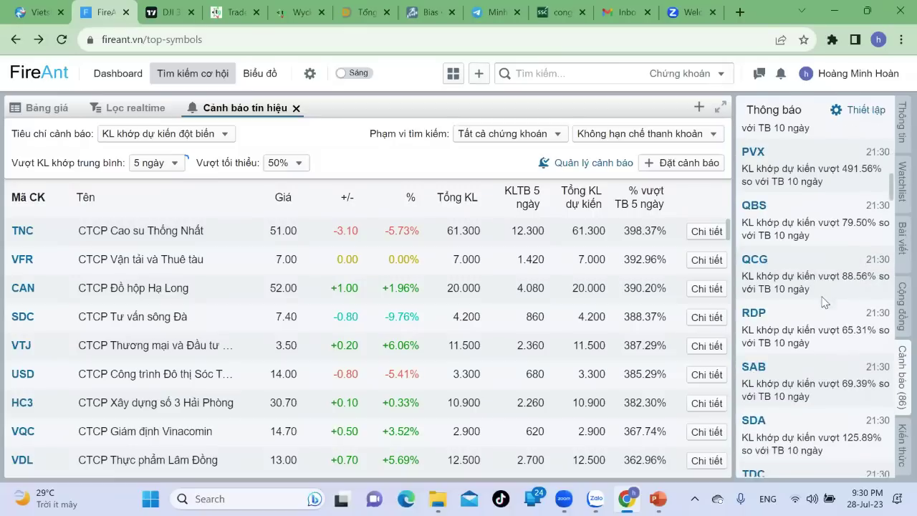
{"action": "scroll", "coordinate": [821, 301], "scroll_direction": "down", "scroll_amount": 6}
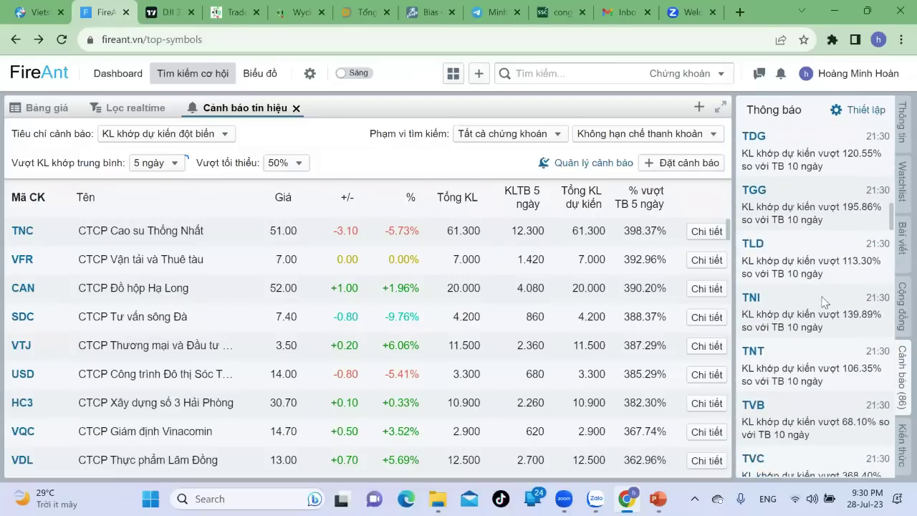
{"action": "scroll", "coordinate": [822, 301], "scroll_direction": "down", "scroll_amount": 4}
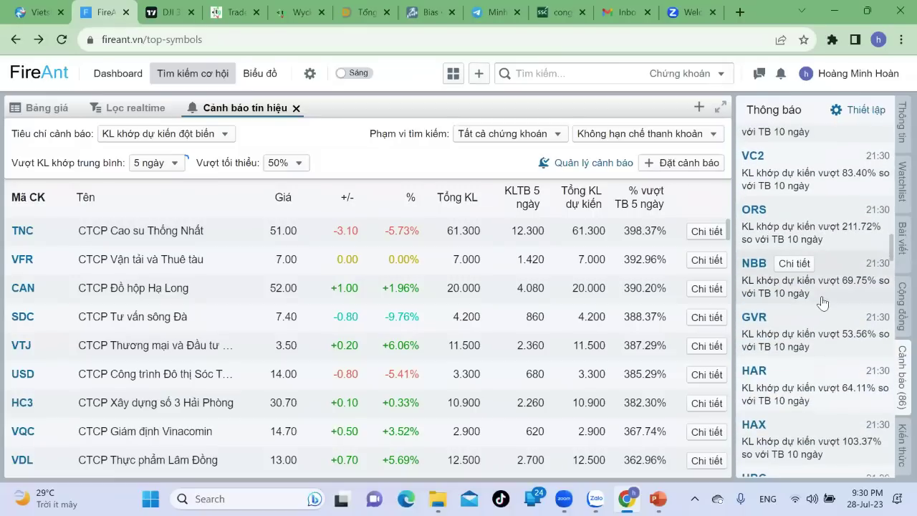
- Switch to the charts (Biểu đồ), show the alert notifications beside them and load VND from that list
{"action": "left_click", "coordinate": [259, 73]}
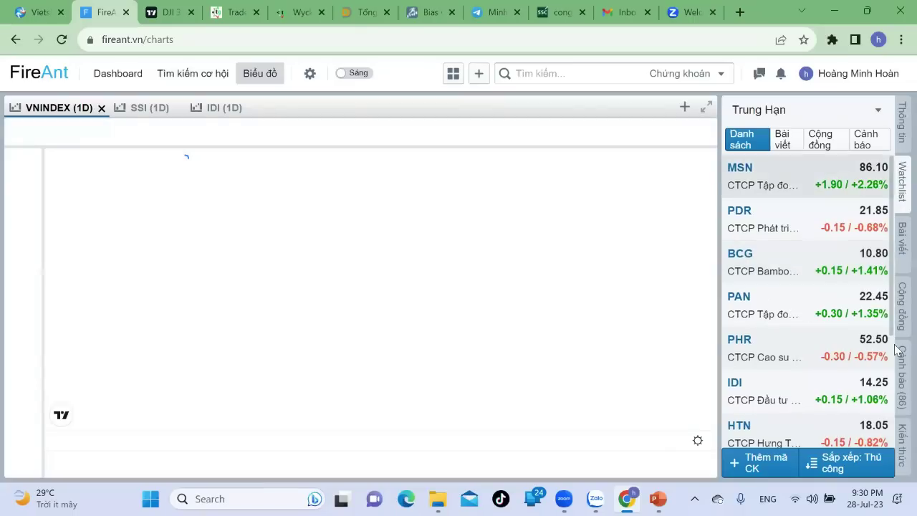
{"action": "left_click", "coordinate": [897, 355]}
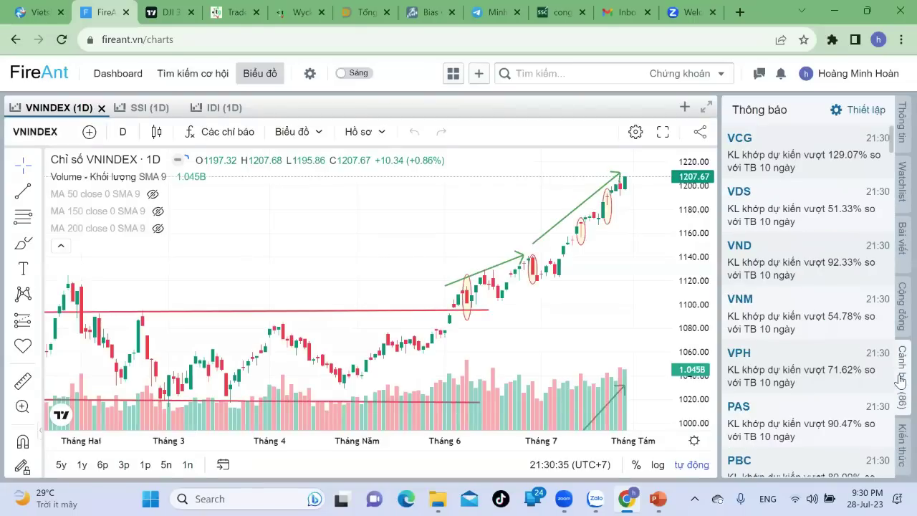
{"action": "scroll", "coordinate": [834, 336], "scroll_direction": "down", "scroll_amount": 4}
{"action": "scroll", "coordinate": [833, 336], "scroll_direction": "down", "scroll_amount": 4}
{"action": "scroll", "coordinate": [833, 336], "scroll_direction": "up", "scroll_amount": 7}
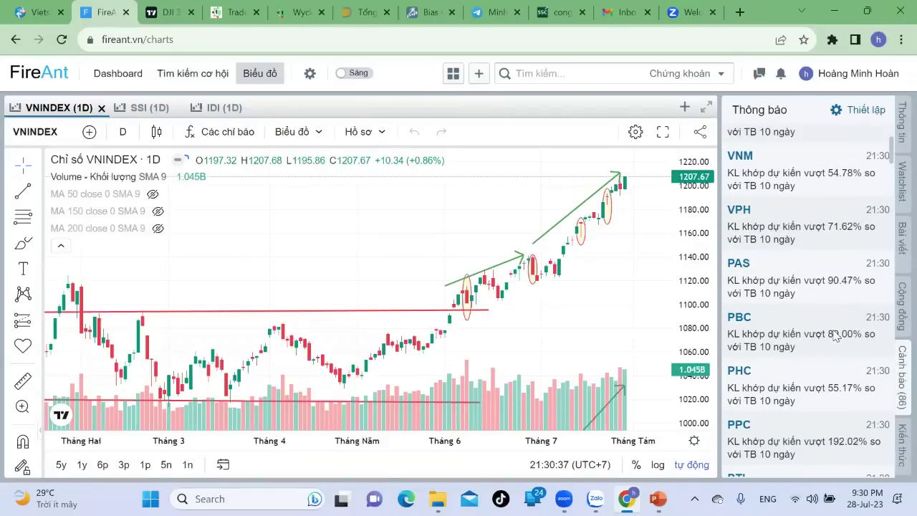
{"action": "scroll", "coordinate": [834, 336], "scroll_direction": "up", "scroll_amount": 2}
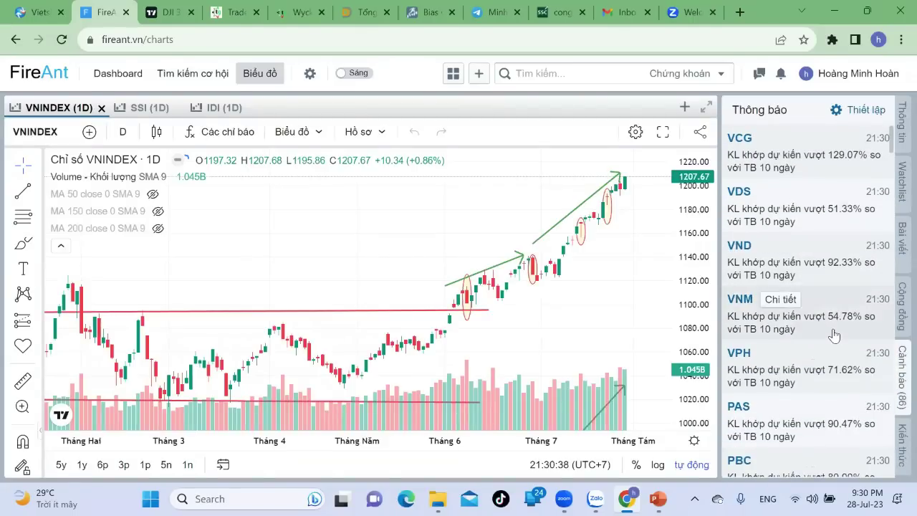
{"action": "left_click", "coordinate": [843, 272]}
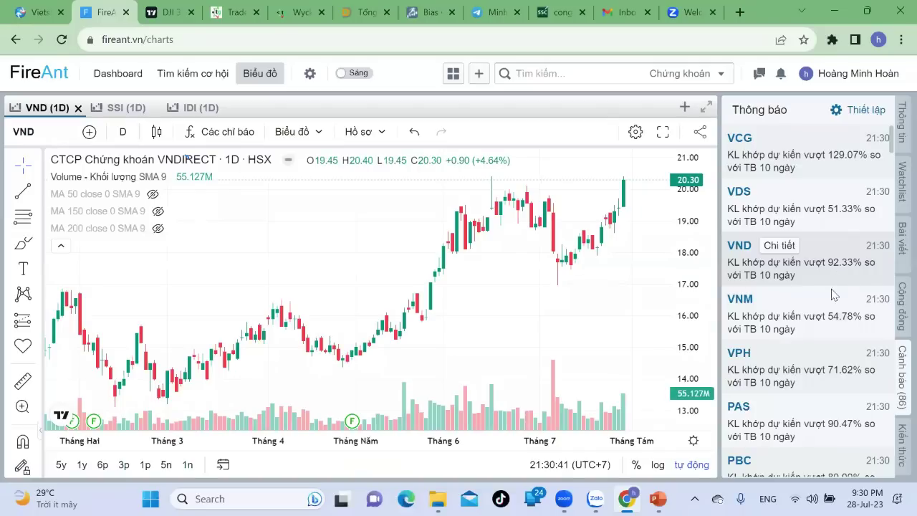
- Load the ORS chart and then the NBB chart from further down the alert notifications
{"action": "scroll", "coordinate": [831, 294], "scroll_direction": "down", "scroll_amount": 6}
{"action": "scroll", "coordinate": [830, 289], "scroll_direction": "down", "scroll_amount": 8}
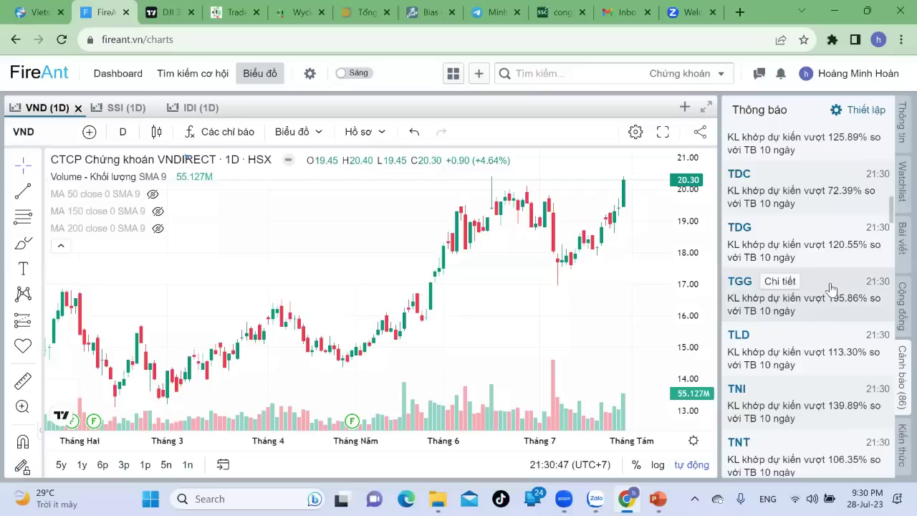
{"action": "scroll", "coordinate": [831, 288], "scroll_direction": "down", "scroll_amount": 5}
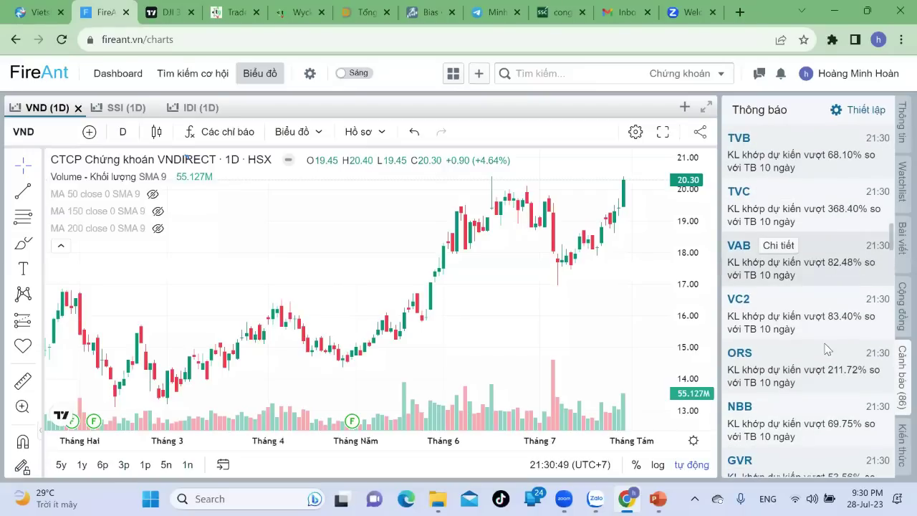
{"action": "left_click", "coordinate": [824, 351]}
{"action": "left_click", "coordinate": [819, 408]}
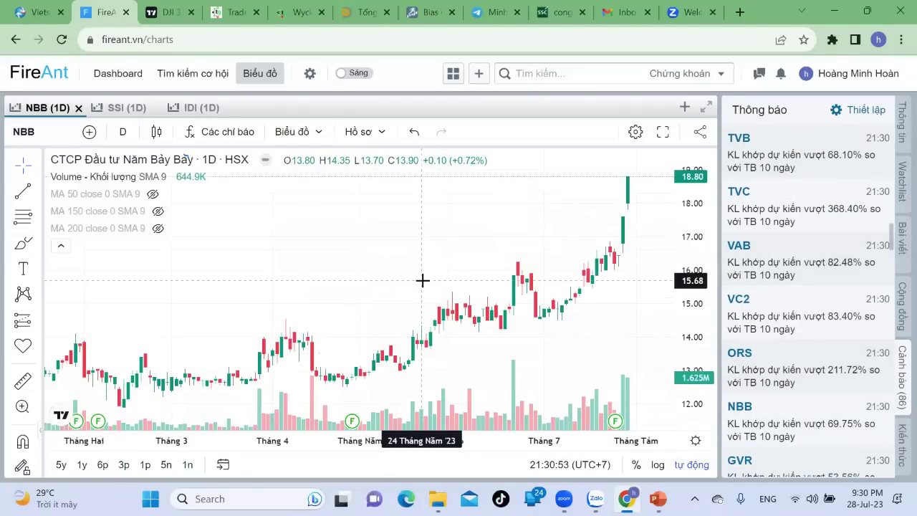
- Show the watchlist beside the chart and change it from Trung Hạn to Dầu Khí
{"action": "left_click", "coordinate": [900, 194]}
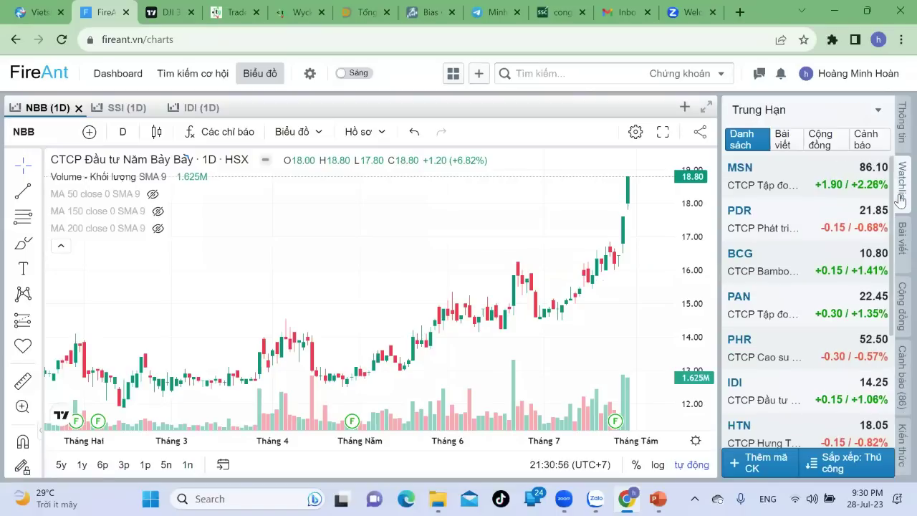
{"action": "left_click", "coordinate": [800, 116]}
{"action": "scroll", "coordinate": [790, 248], "scroll_direction": "down", "scroll_amount": 2}
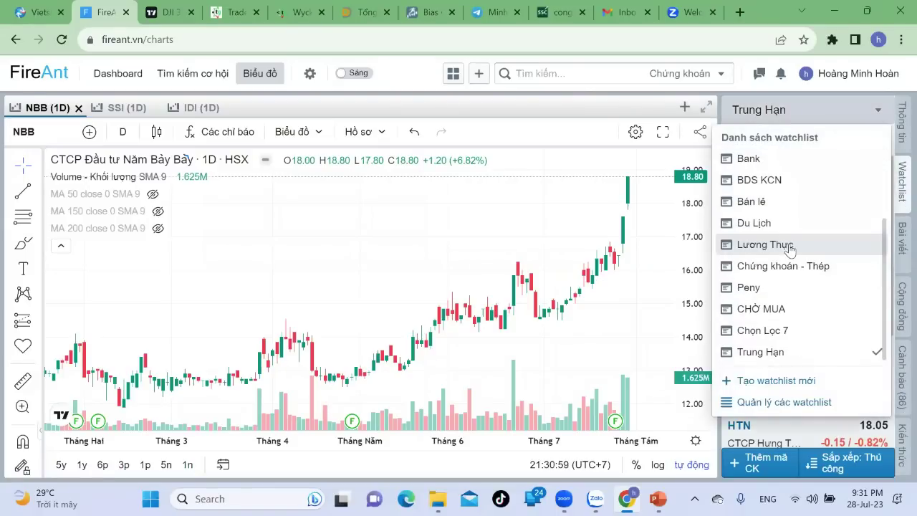
{"action": "scroll", "coordinate": [790, 248], "scroll_direction": "up", "scroll_amount": 2}
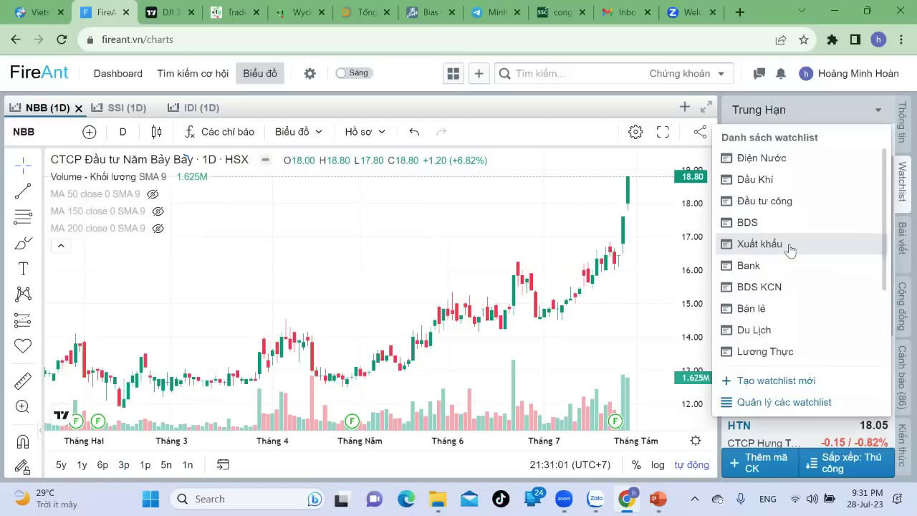
{"action": "left_click", "coordinate": [793, 183]}
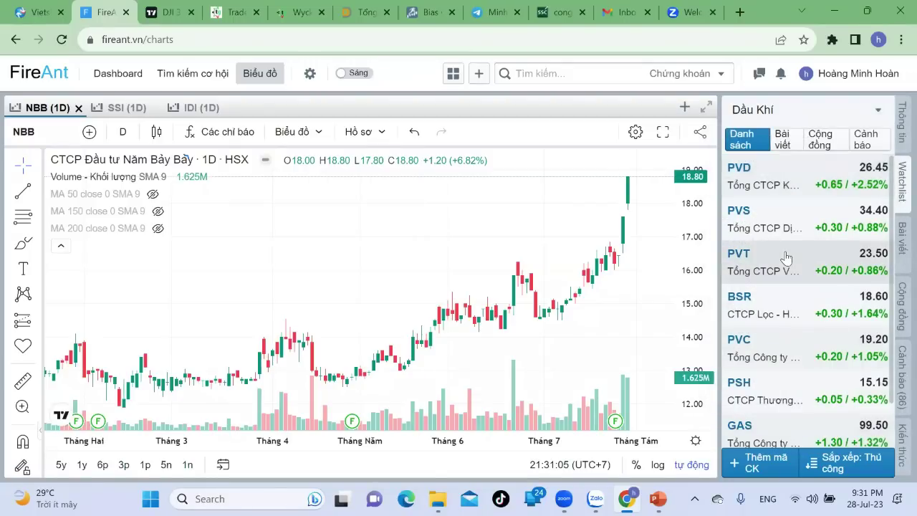
- Display the Đầu tư công watchlist and look through its stocks
{"action": "left_click", "coordinate": [822, 115]}
{"action": "left_click", "coordinate": [797, 184]}
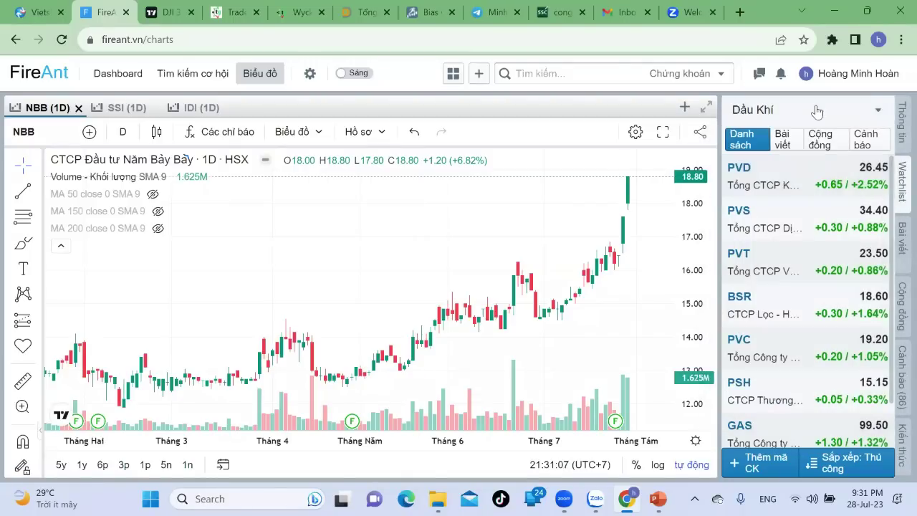
{"action": "left_click", "coordinate": [809, 113]}
{"action": "left_click", "coordinate": [810, 208]}
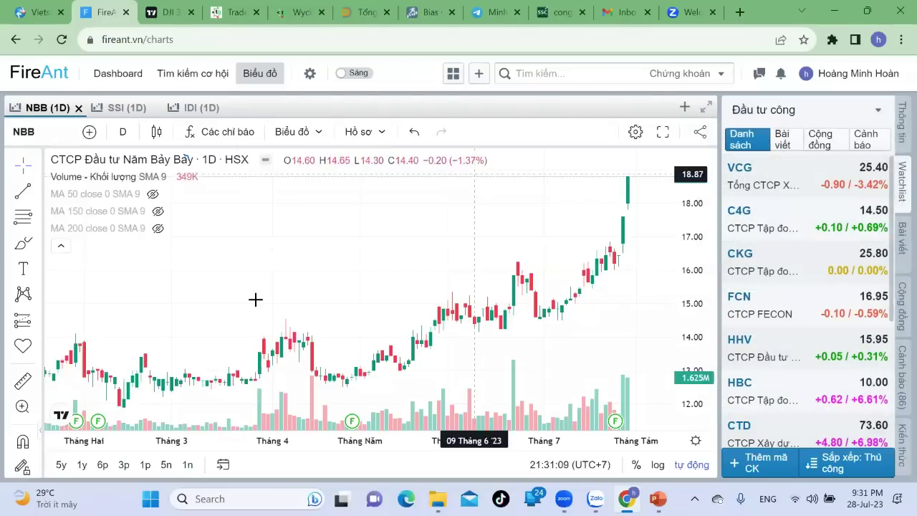
{"action": "scroll", "coordinate": [792, 319], "scroll_direction": "down", "scroll_amount": 3}
{"action": "scroll", "coordinate": [811, 209], "scroll_direction": "up", "scroll_amount": 3}
- Return to the Dầu Khí watchlist, look through its stocks and view the list of saved watchlists
{"action": "left_click", "coordinate": [793, 112]}
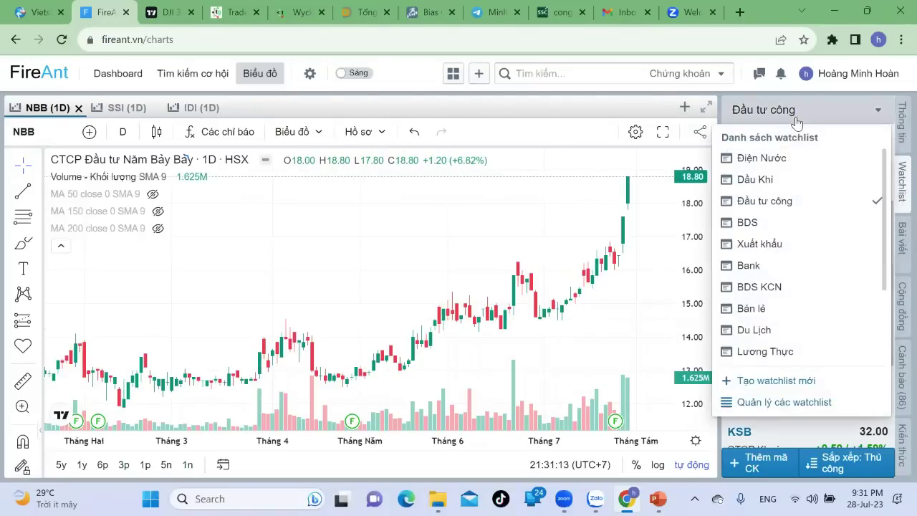
{"action": "left_click", "coordinate": [757, 178]}
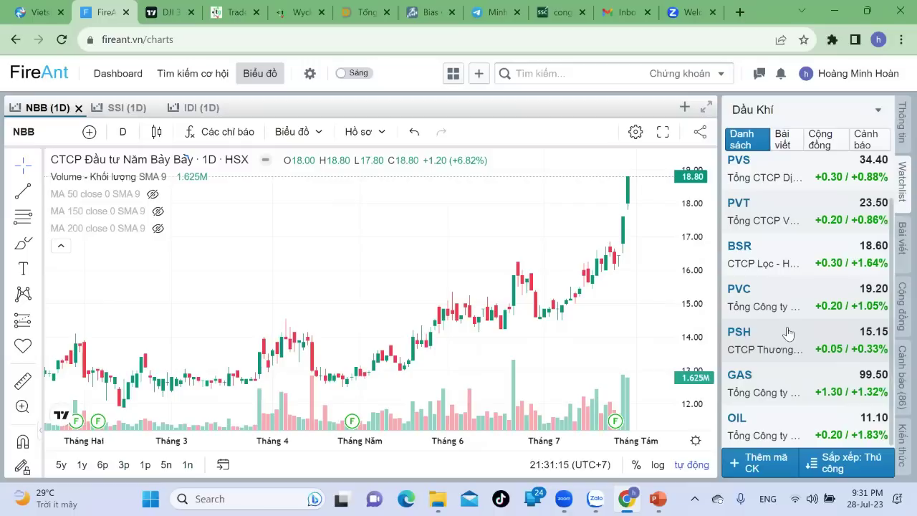
{"action": "scroll", "coordinate": [787, 333], "scroll_direction": "up", "scroll_amount": 1}
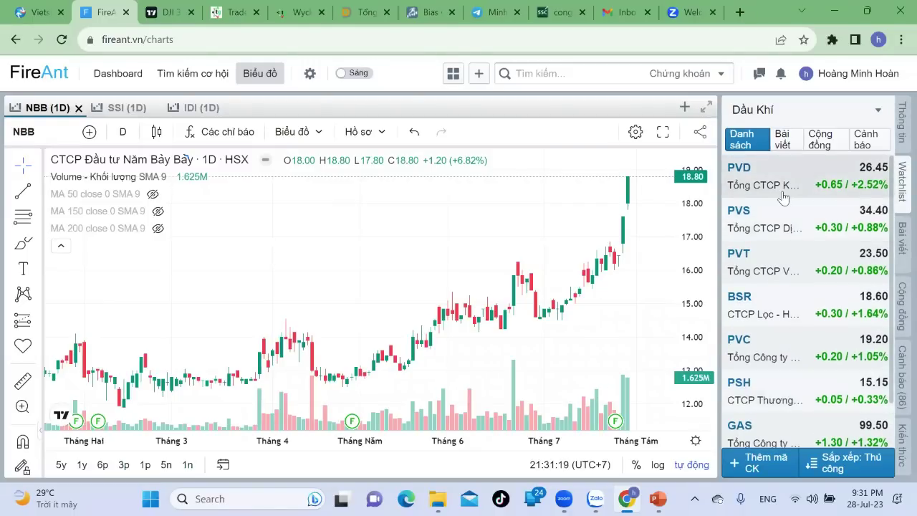
{"action": "scroll", "coordinate": [742, 320], "scroll_direction": "down", "scroll_amount": 1}
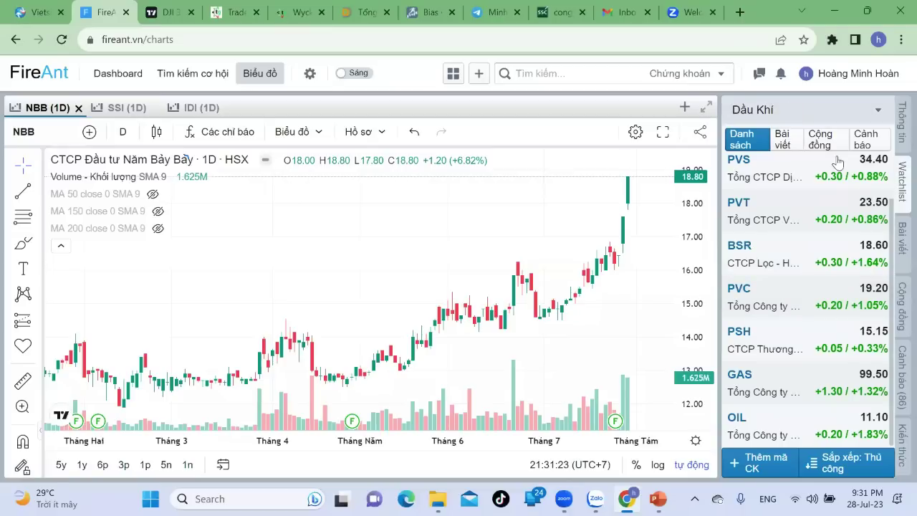
{"action": "left_click", "coordinate": [815, 123]}
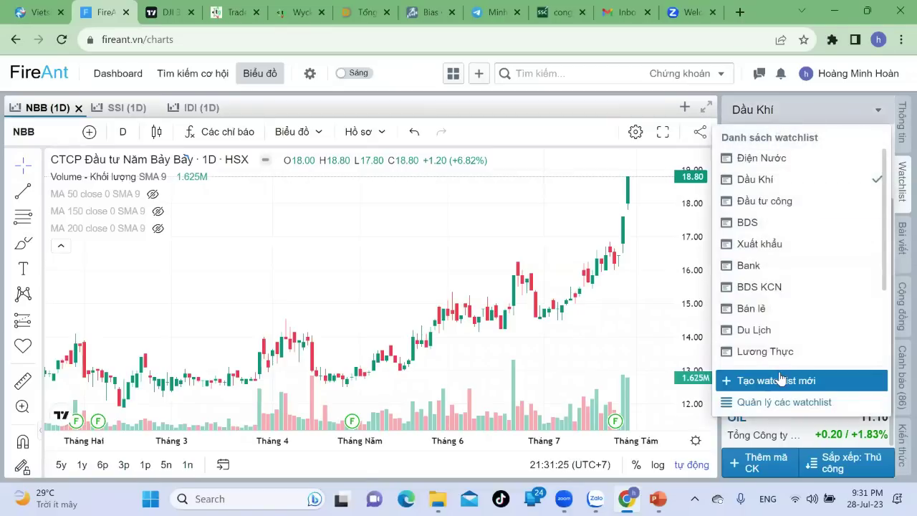
{"action": "left_click", "coordinate": [644, 327]}
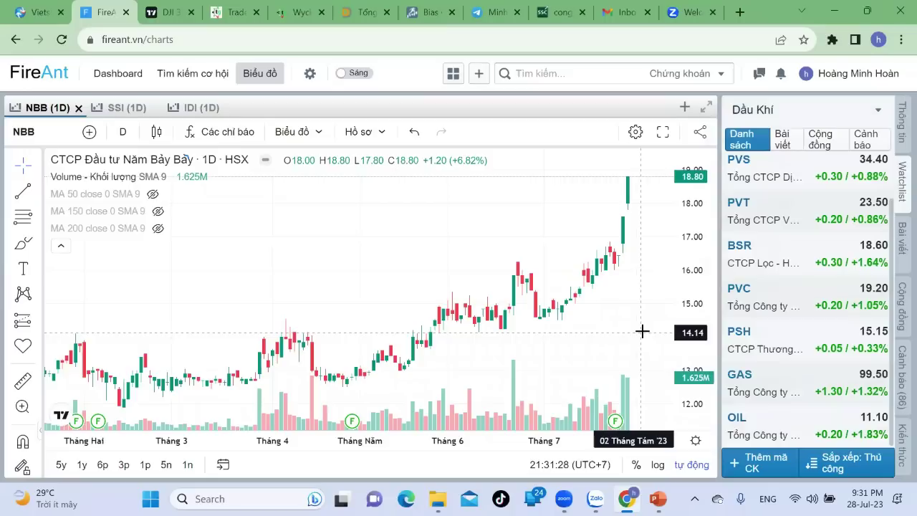
- Search for the ticker DBC and open the detail page of CTCP Tập đoàn Dabaco Việt Nam
{"action": "left_click", "coordinate": [901, 123]}
{"action": "left_click", "coordinate": [594, 73]}
{"action": "type", "text": "dbc"}
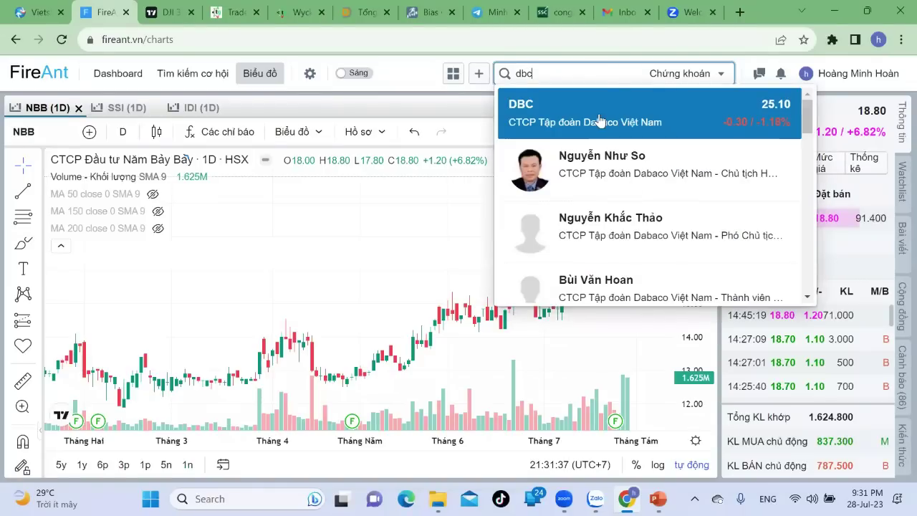
{"action": "left_click", "coordinate": [597, 116]}
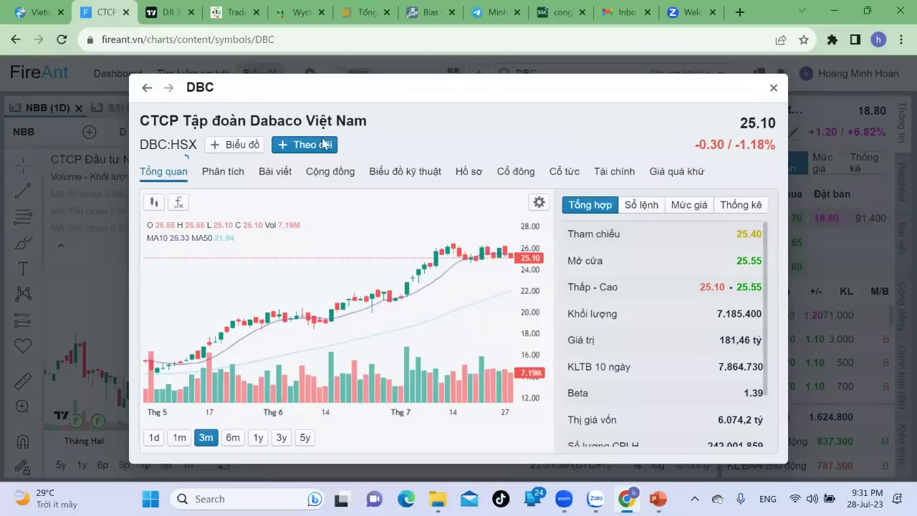
- Look through the news articles (Bài viết) about DBC and close its detail page
{"action": "left_click", "coordinate": [279, 176]}
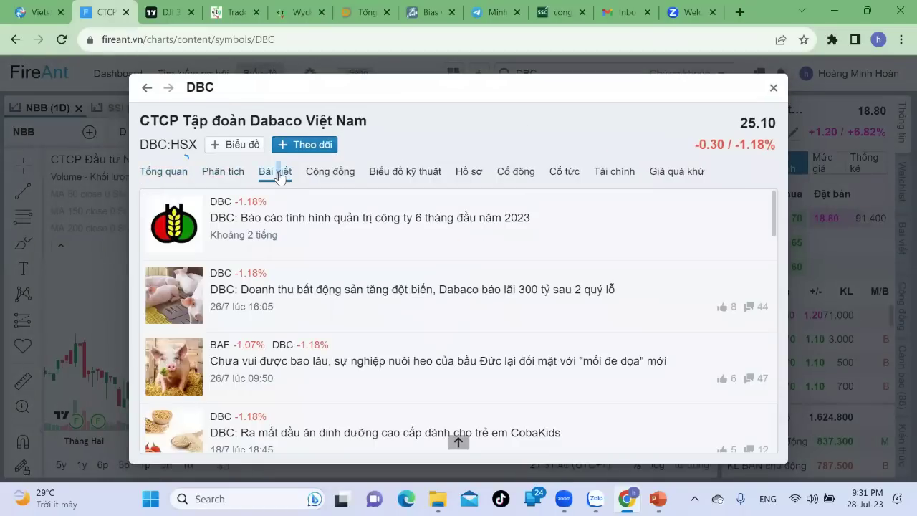
{"action": "scroll", "coordinate": [306, 344], "scroll_direction": "down", "scroll_amount": 3}
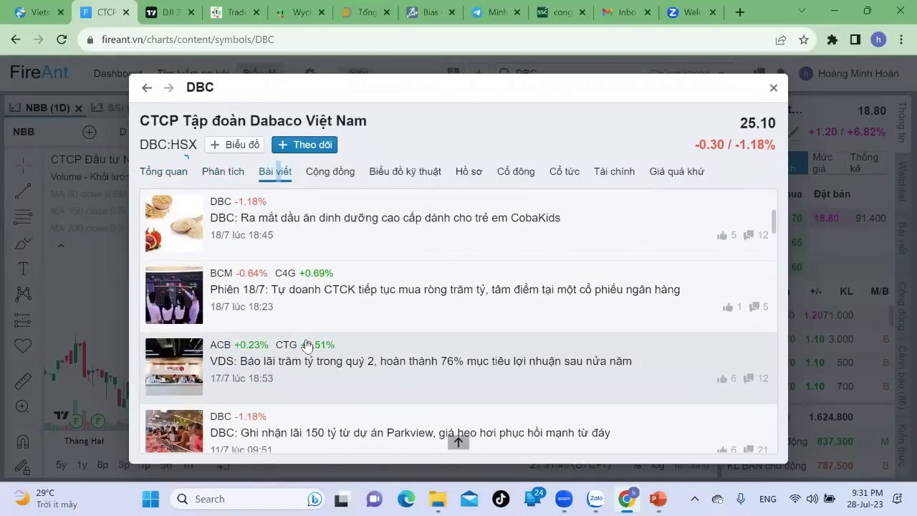
{"action": "scroll", "coordinate": [307, 346], "scroll_direction": "up", "scroll_amount": 3}
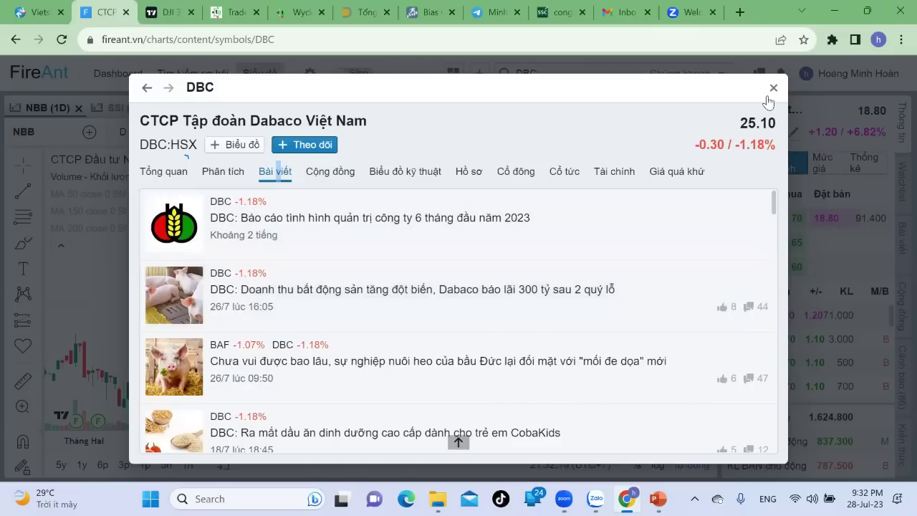
{"action": "left_click", "coordinate": [766, 91]}
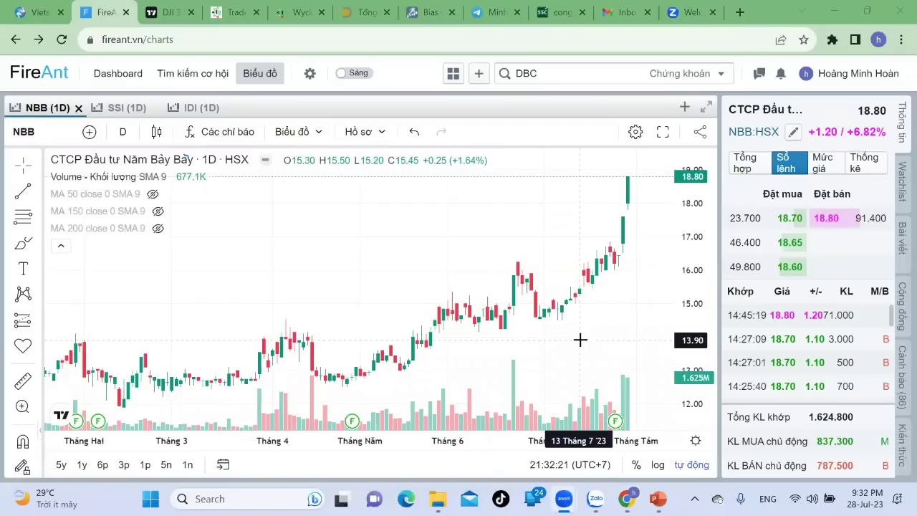
- Look through the alert notifications, return to the order book for NBB and widen the side panel slightly
{"action": "left_click", "coordinate": [902, 374]}
{"action": "scroll", "coordinate": [655, 323], "scroll_direction": "up", "scroll_amount": 2}
{"action": "scroll", "coordinate": [655, 323], "scroll_direction": "down", "scroll_amount": 3}
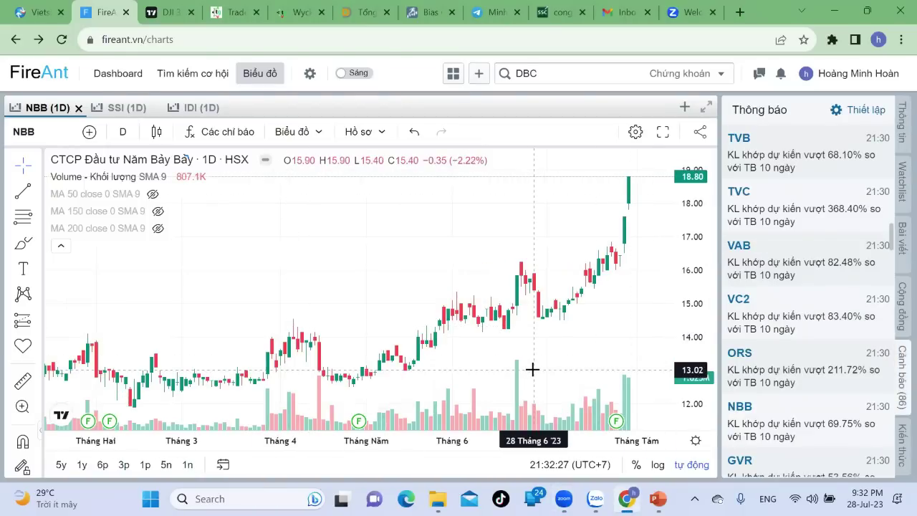
{"action": "left_click", "coordinate": [901, 176]}
{"action": "left_click", "coordinate": [901, 133]}
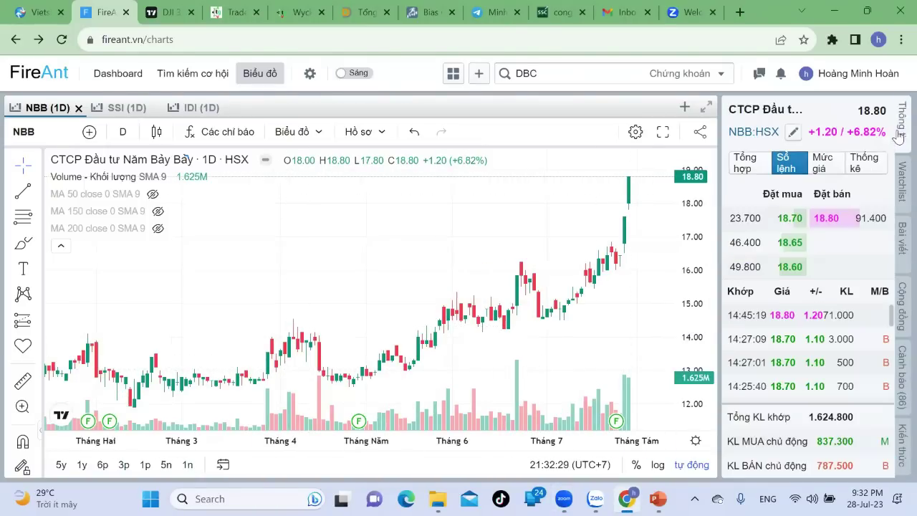
{"action": "left_click_drag", "start_coordinate": [707, 263], "coordinate": [683, 263]}
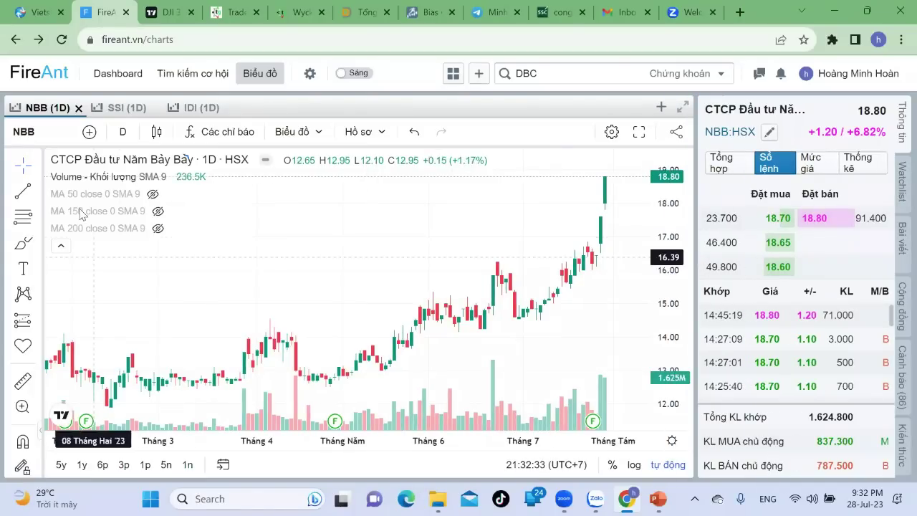
- Load the PVT chart from the Dầu Khí watchlist and show the stock's order book beside it
{"action": "left_click", "coordinate": [900, 187]}
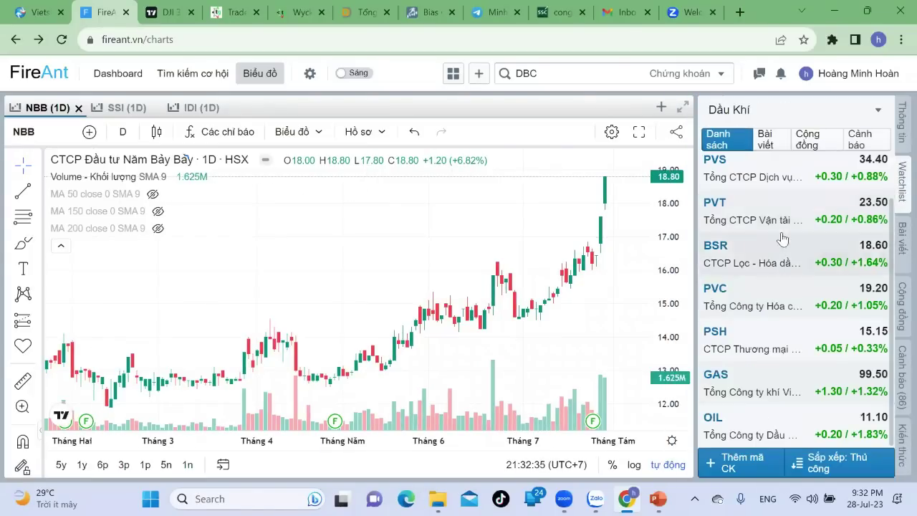
{"action": "left_click", "coordinate": [781, 215]}
{"action": "left_click", "coordinate": [816, 176]}
{"action": "left_click", "coordinate": [806, 216]}
{"action": "left_click", "coordinate": [895, 130]}
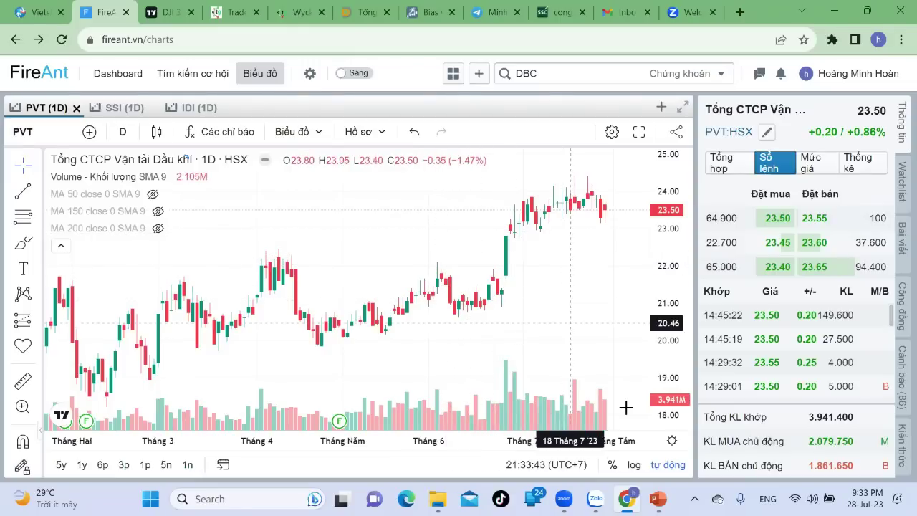
- Open the presentation "CK cơ bản cho người mới buổi 2" in PowerPoint and show the agenda on slide 2
{"action": "mouse_move", "coordinate": [657, 499]}
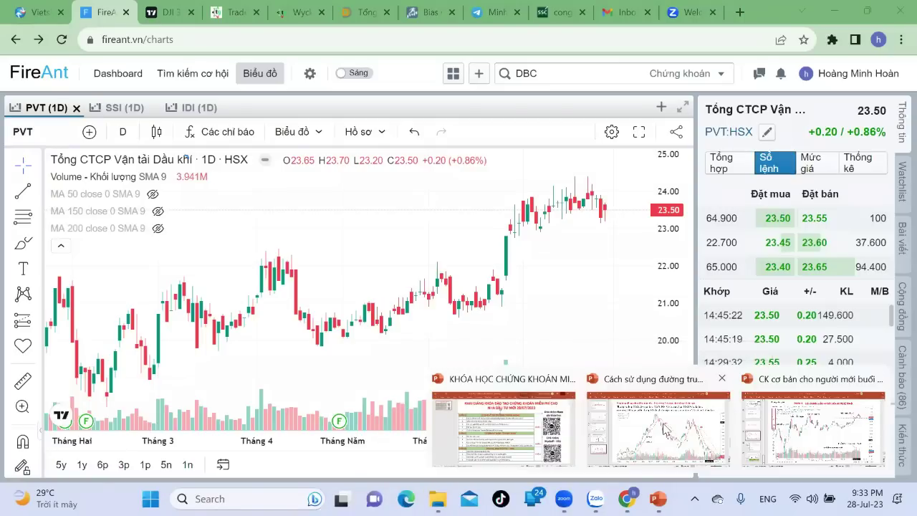
{"action": "left_click", "coordinate": [437, 498]}
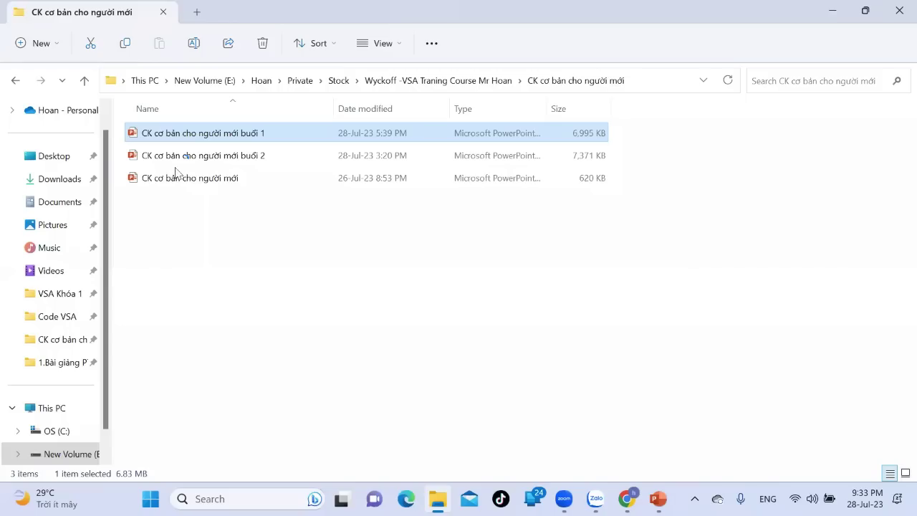
{"action": "double_click", "coordinate": [227, 156]}
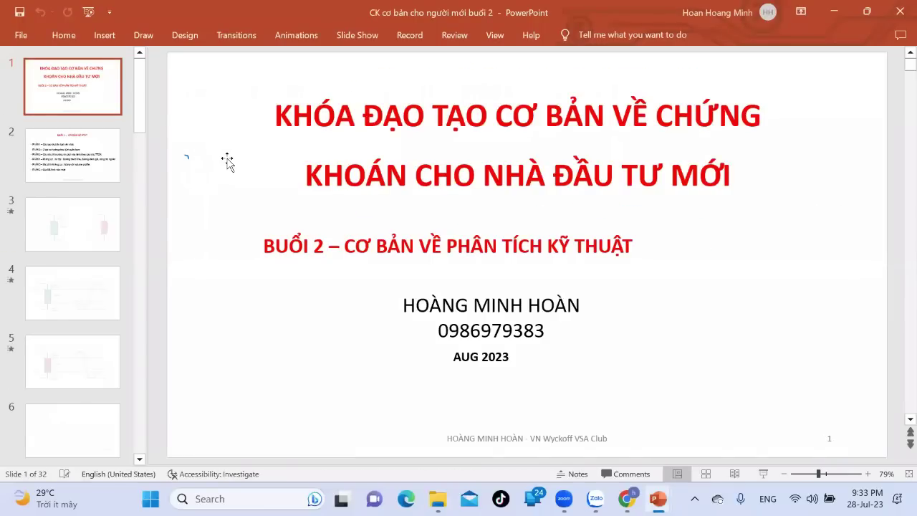
{"action": "left_click", "coordinate": [72, 224]}
{"action": "left_click", "coordinate": [70, 101]}
{"action": "left_click", "coordinate": [71, 154]}
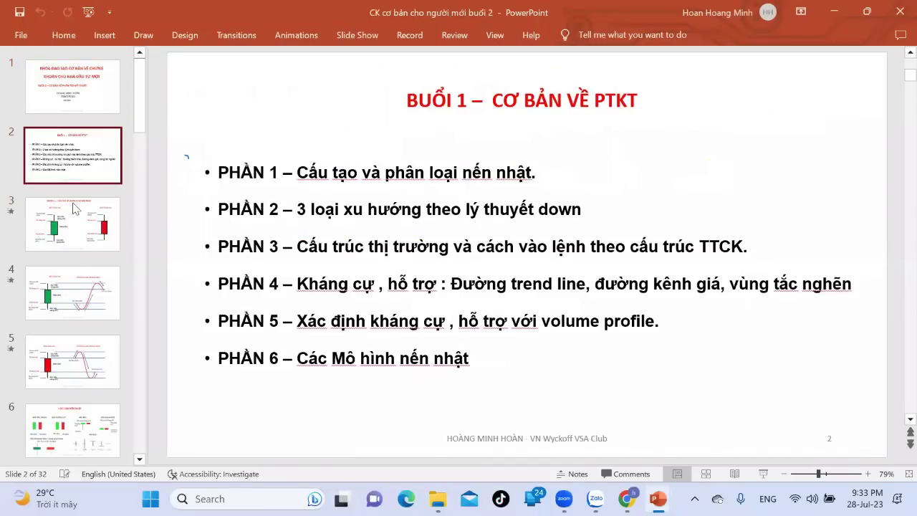
- Show slide 3, point out the rising candle's body and wicks, and go on to slide 4 about price movement within the session
{"action": "left_click", "coordinate": [74, 208]}
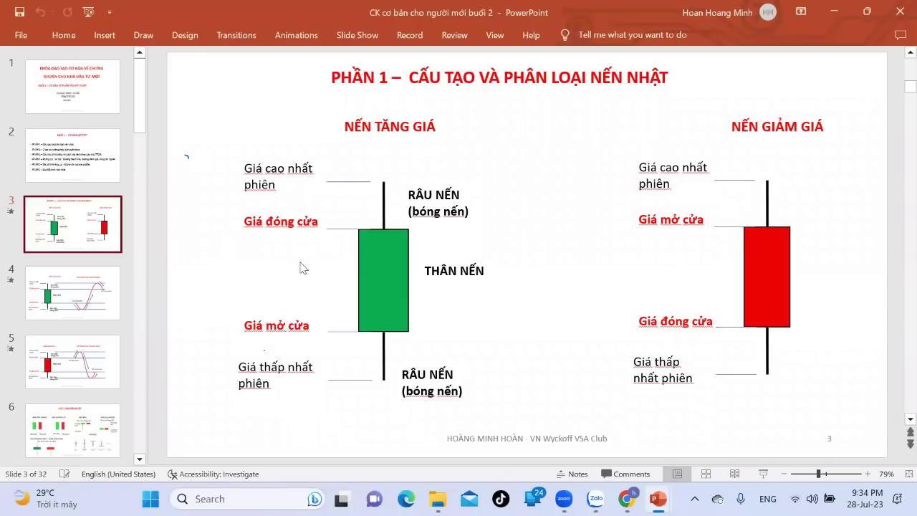
{"action": "left_click", "coordinate": [390, 267]}
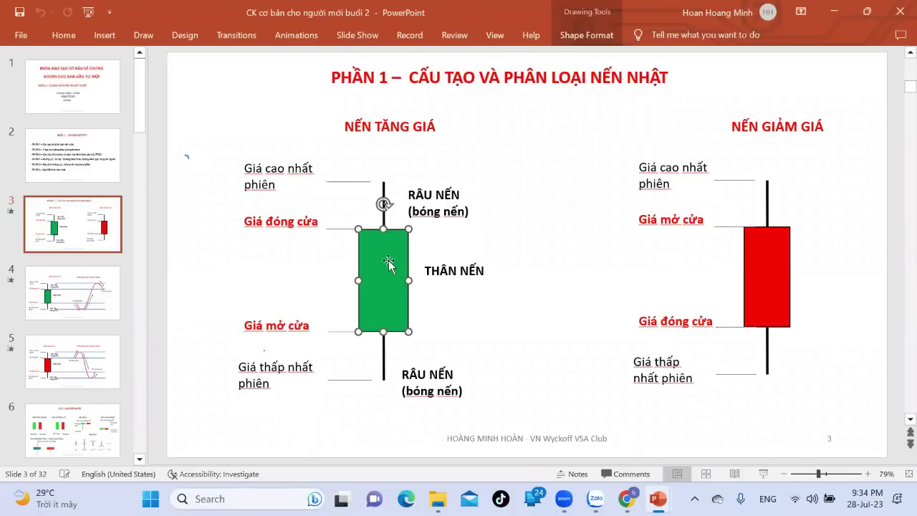
{"action": "left_click", "coordinate": [383, 355]}
{"action": "left_click", "coordinate": [385, 200]}
{"action": "left_click", "coordinate": [543, 295]}
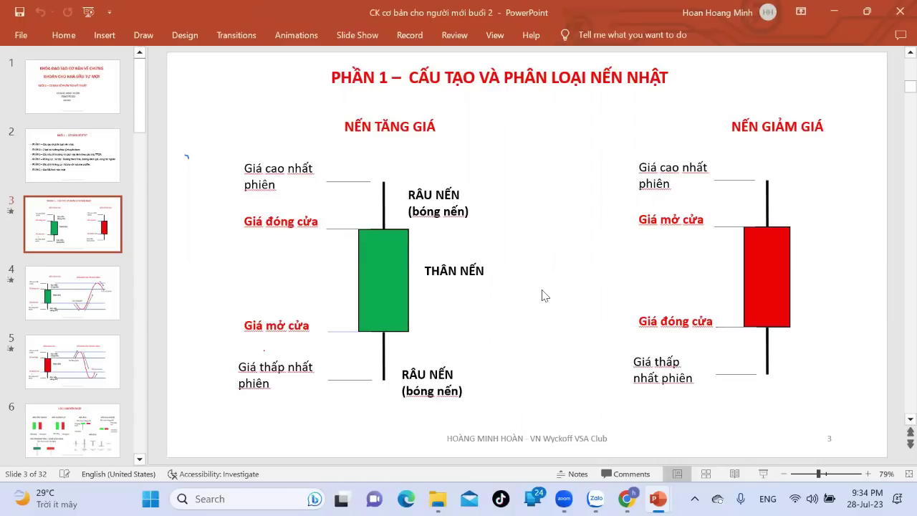
{"action": "left_click", "coordinate": [96, 279]}
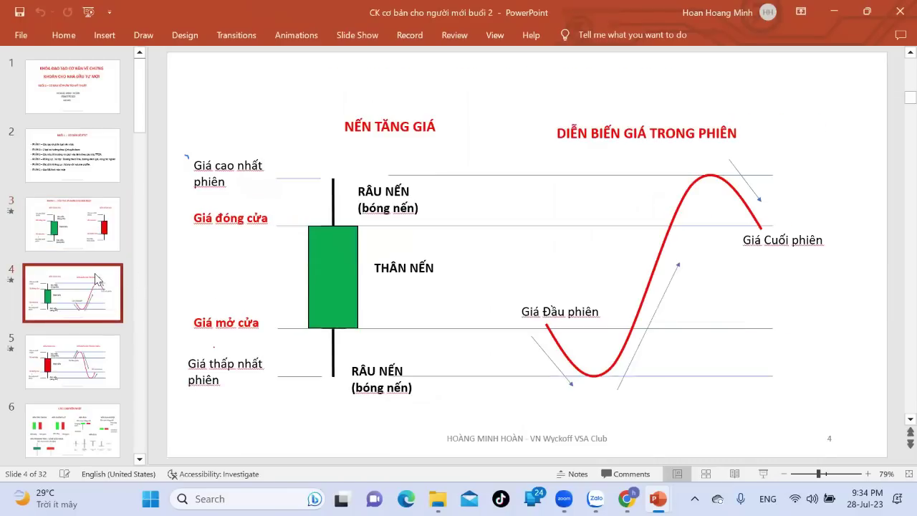
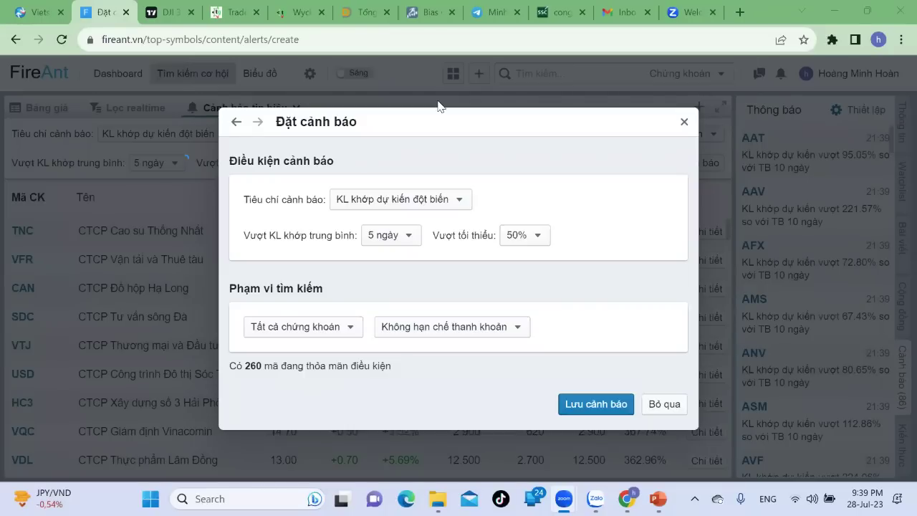
- Reopen the new alert form from the signal alerts page and view the available alert criteria categories
{"action": "left_click", "coordinate": [684, 122]}
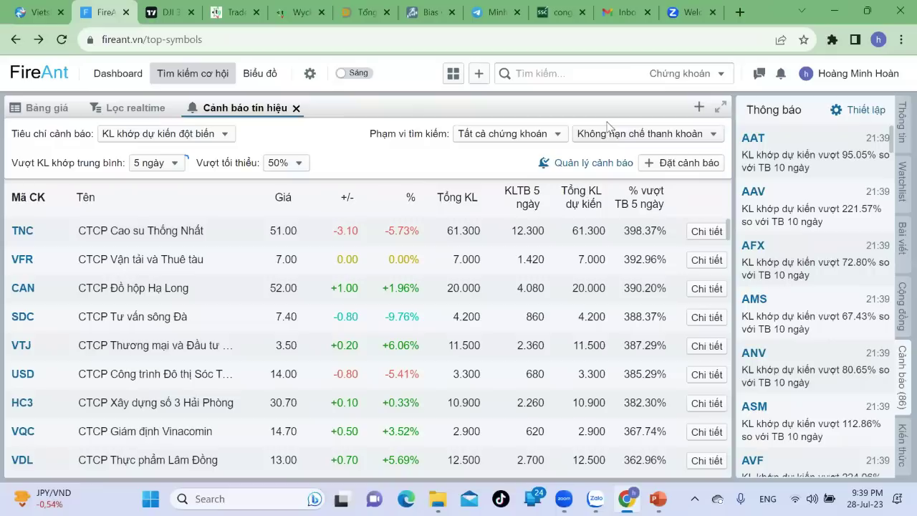
{"action": "left_click", "coordinate": [193, 81]}
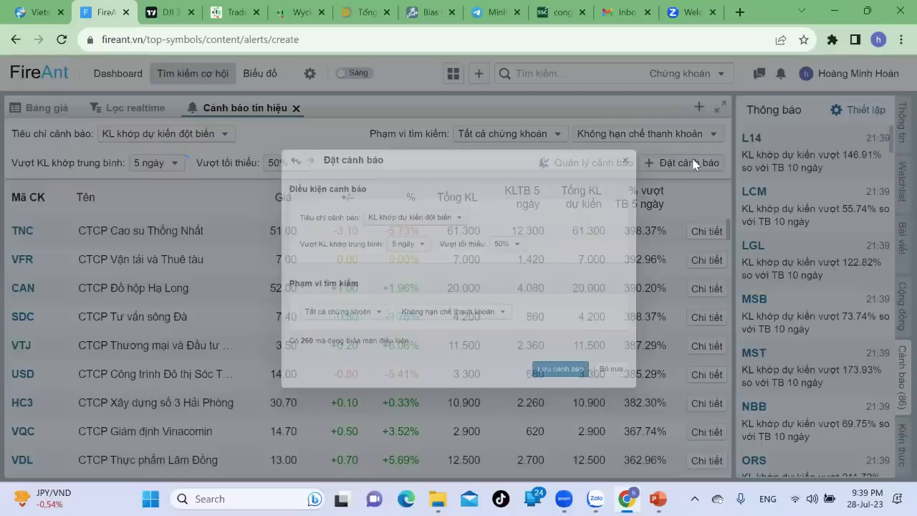
{"action": "left_click", "coordinate": [692, 163]}
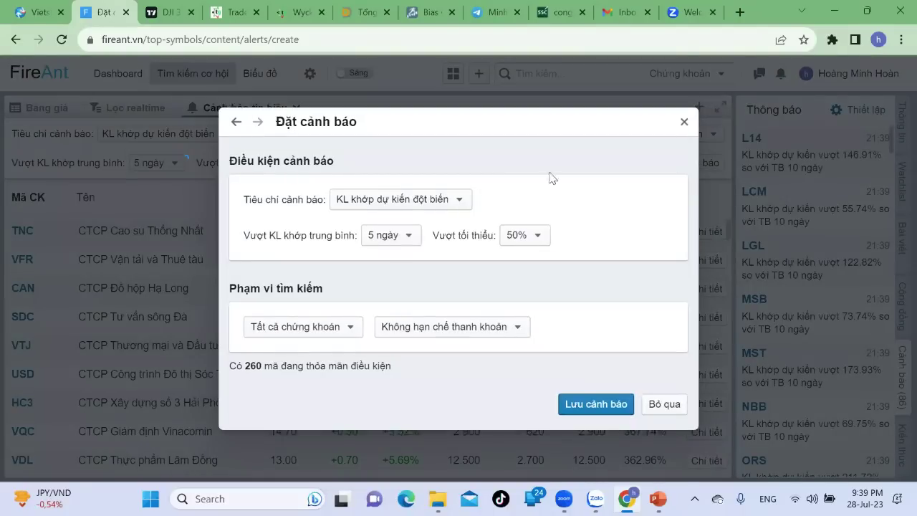
{"action": "left_click", "coordinate": [401, 206]}
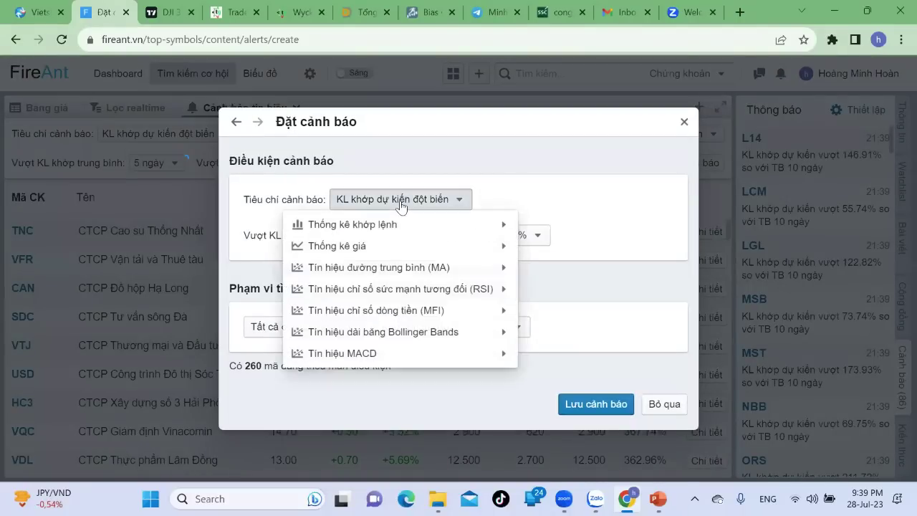
{"action": "mouse_move", "coordinate": [378, 226]}
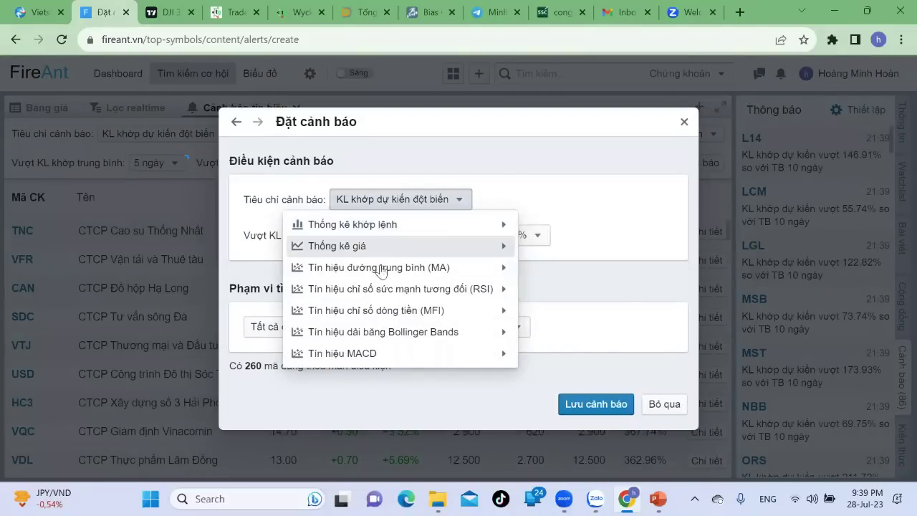
{"action": "left_click", "coordinate": [393, 201]}
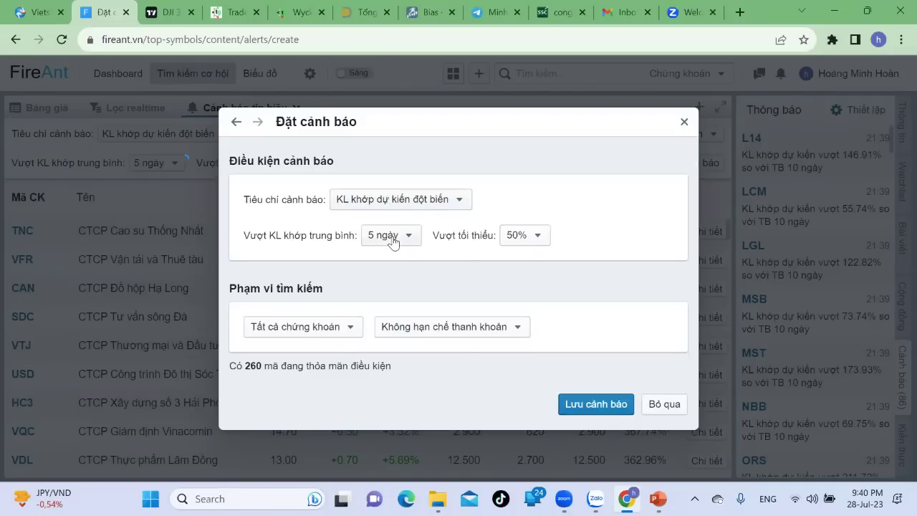
- Set the alert's average matched volume period to 10 days and keep the minimum excess at 50%
{"action": "left_click", "coordinate": [392, 237]}
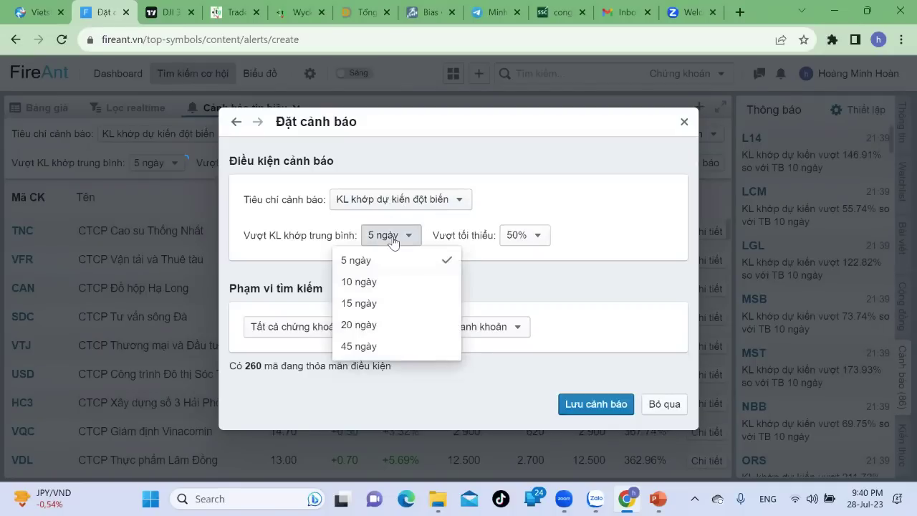
{"action": "left_click", "coordinate": [377, 286]}
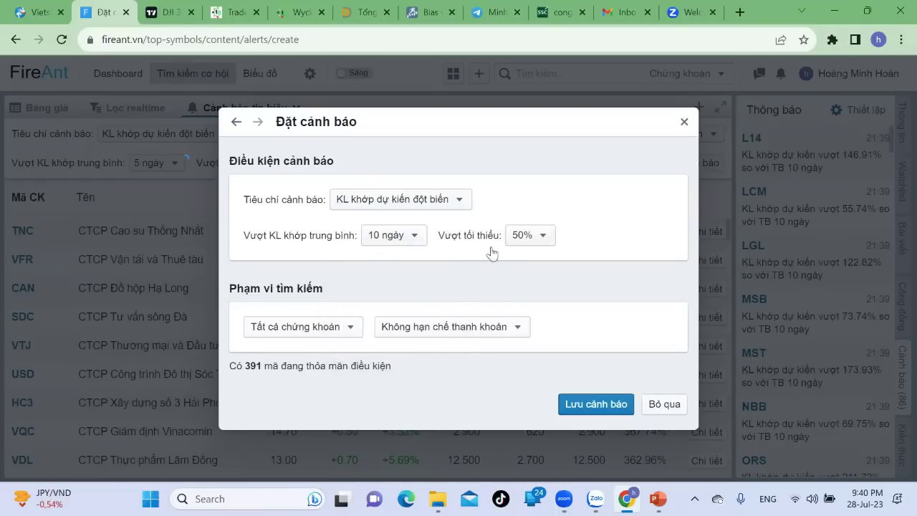
{"action": "left_click", "coordinate": [530, 243]}
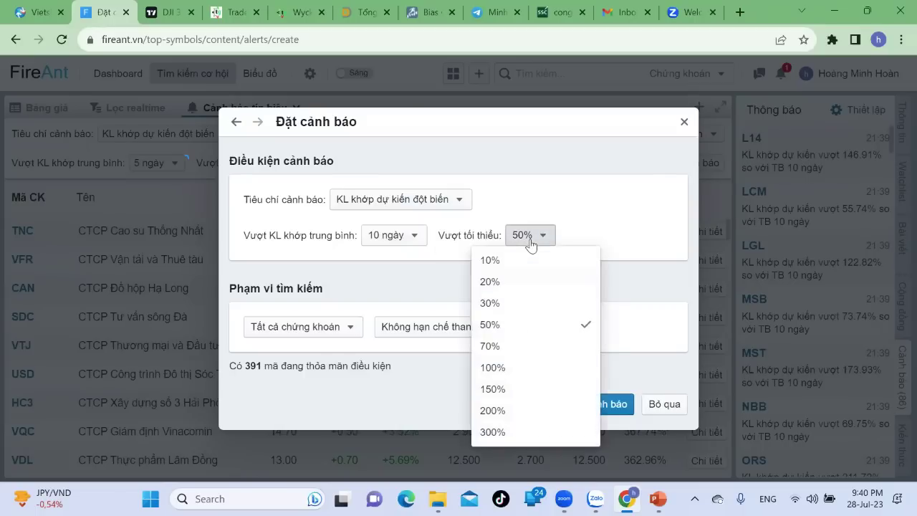
{"action": "left_click", "coordinate": [544, 319]}
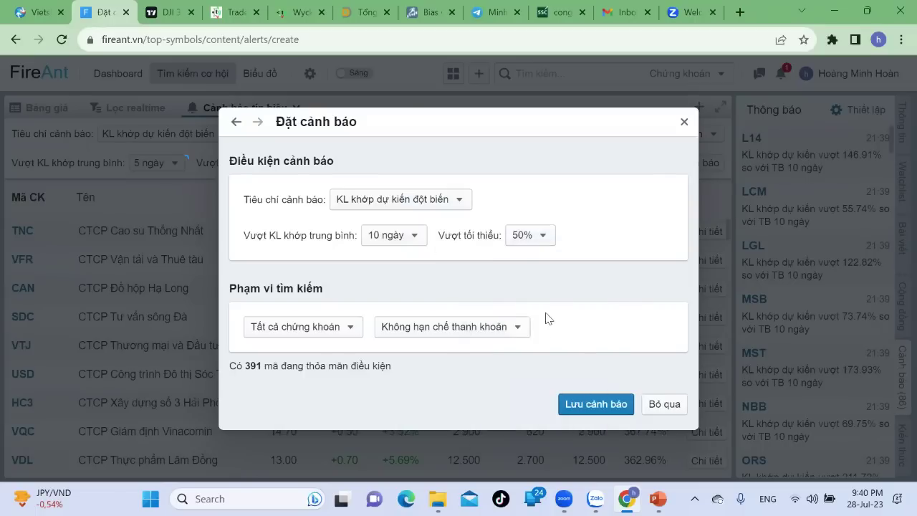
- View the alert's securities scope options, set its liquidity filter to KLTB 5 phiên tối thiểu 500.000, and close the form without saving
{"action": "left_click", "coordinate": [349, 336]}
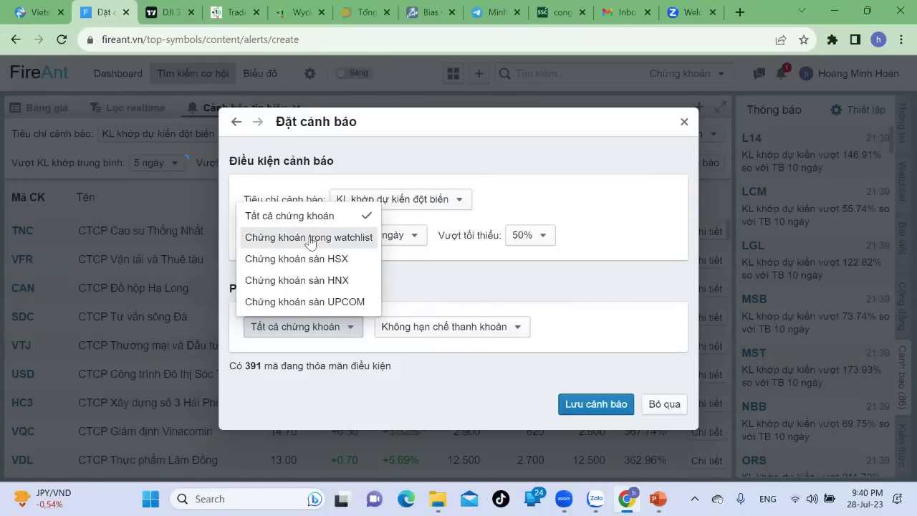
{"action": "left_click", "coordinate": [478, 280]}
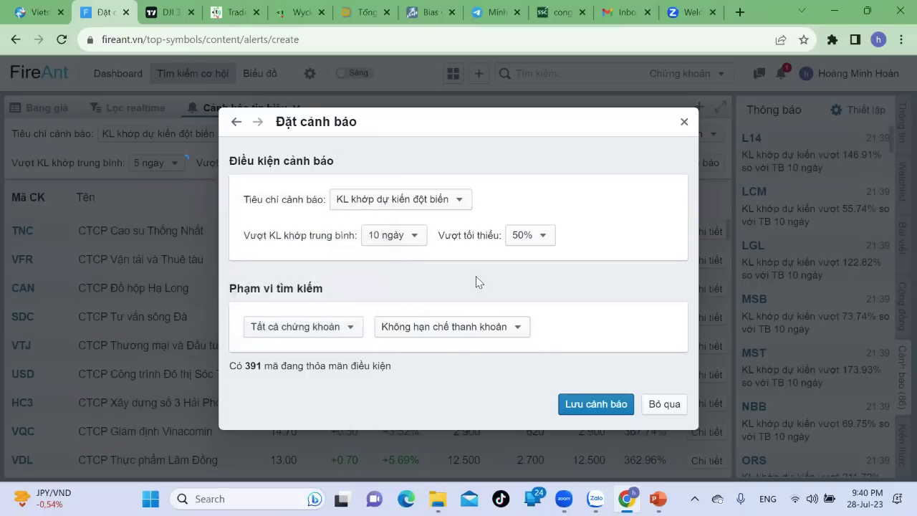
{"action": "left_click", "coordinate": [434, 328]}
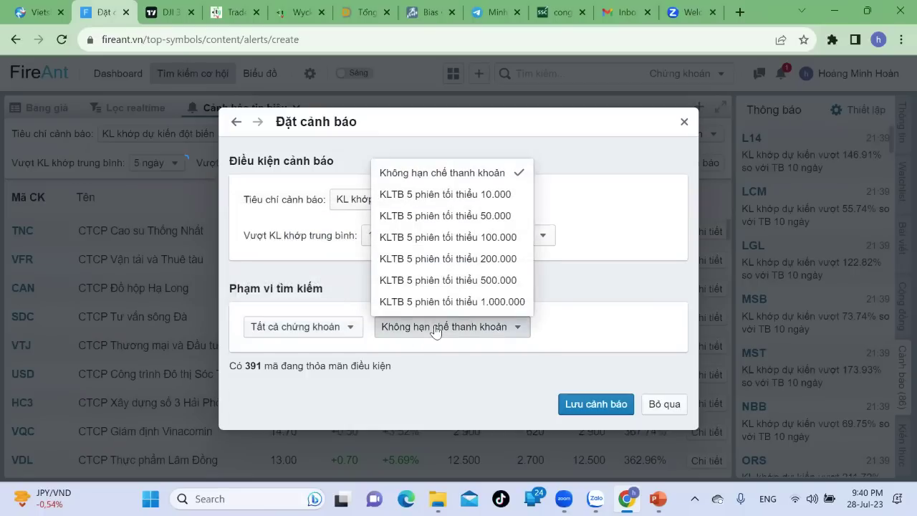
{"action": "left_click", "coordinate": [450, 280]}
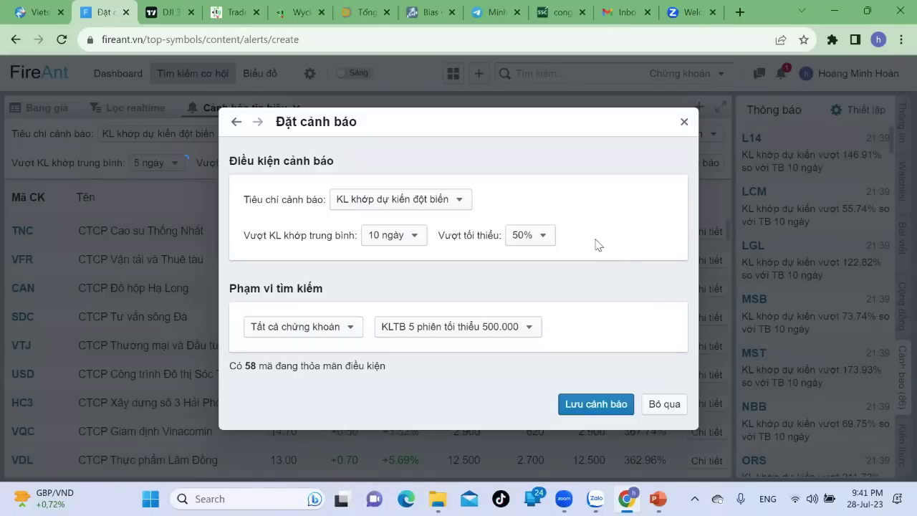
{"action": "left_click", "coordinate": [683, 123]}
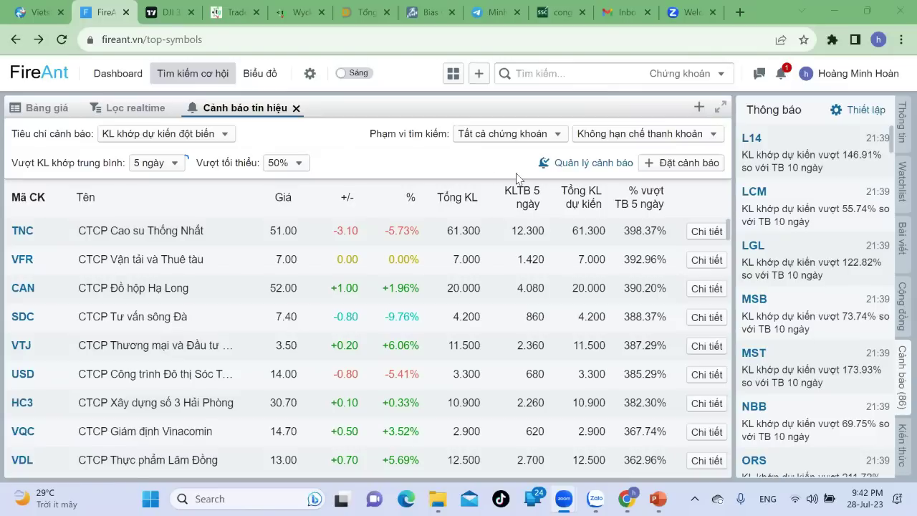
- Load the PDR stock on the charts page and show its daily chart in full screen
{"action": "left_click", "coordinate": [261, 71]}
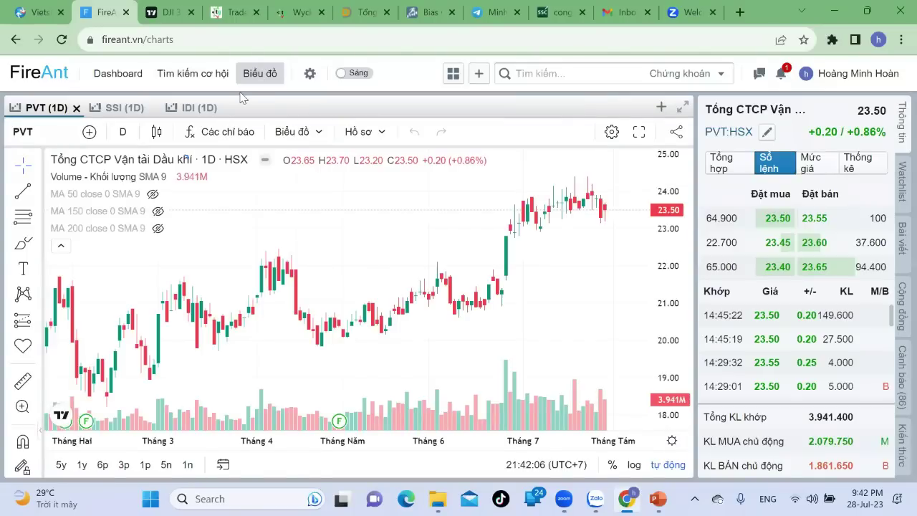
{"action": "left_click", "coordinate": [48, 138]}
{"action": "type", "text": "PDR"}
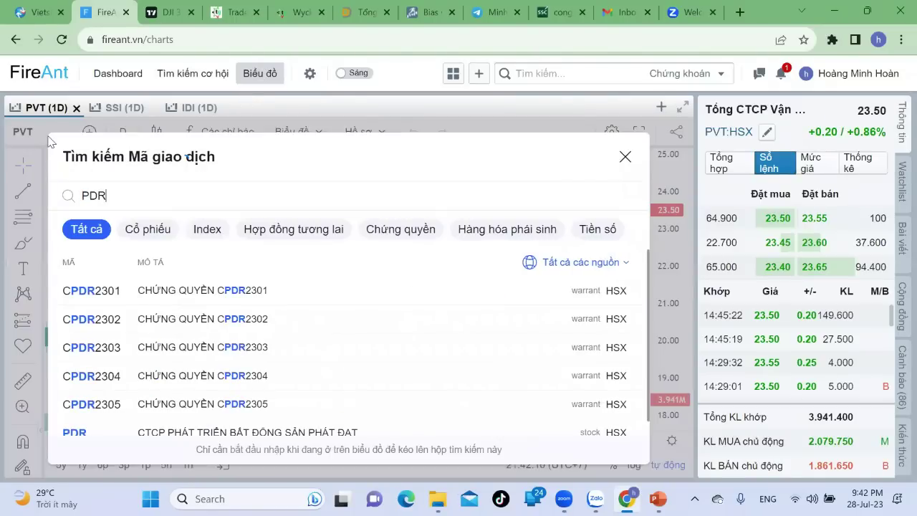
{"action": "key", "text": "Return"}
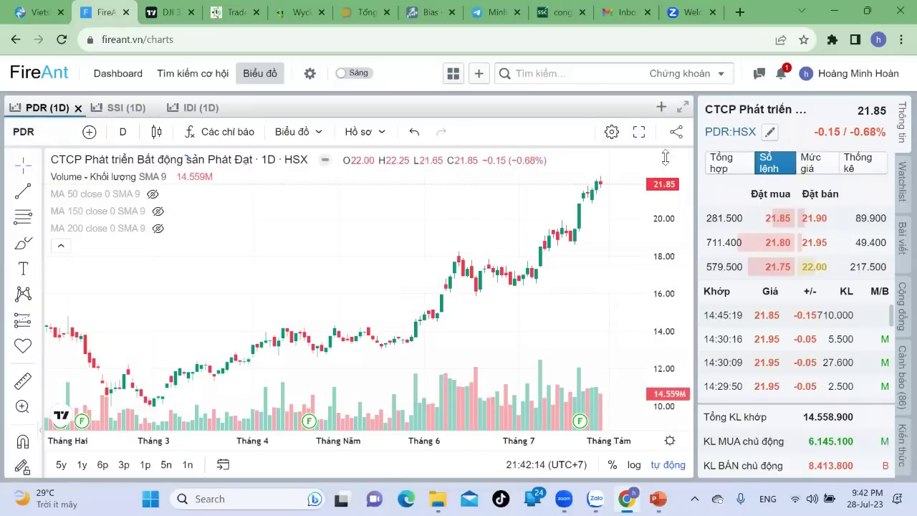
{"action": "left_click", "coordinate": [638, 131]}
- Circle PDR's mid-July sideways candles just before the sharp rise with a freehand red Brush stroke
{"action": "scroll", "coordinate": [757, 317], "scroll_direction": "up", "scroll_amount": 5}
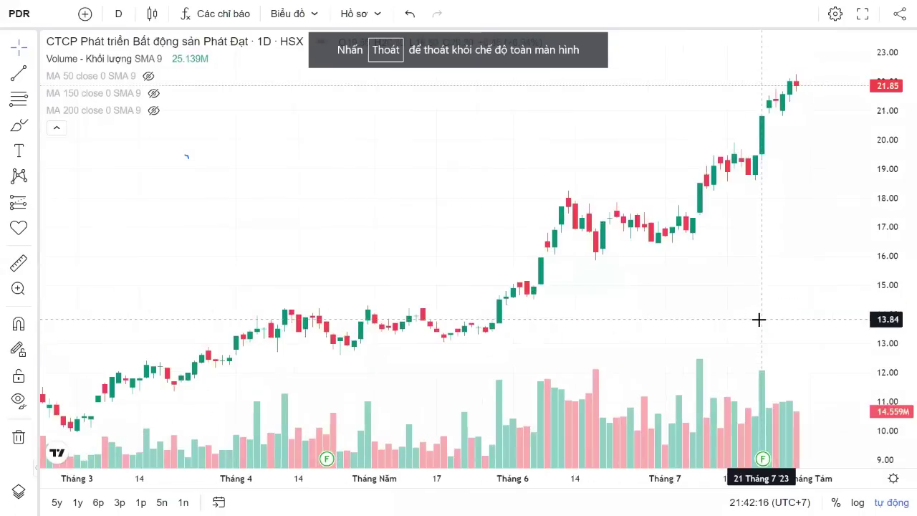
{"action": "left_click_drag", "start_coordinate": [783, 303], "coordinate": [574, 278]}
{"action": "scroll", "coordinate": [612, 272], "scroll_direction": "down", "scroll_amount": 2}
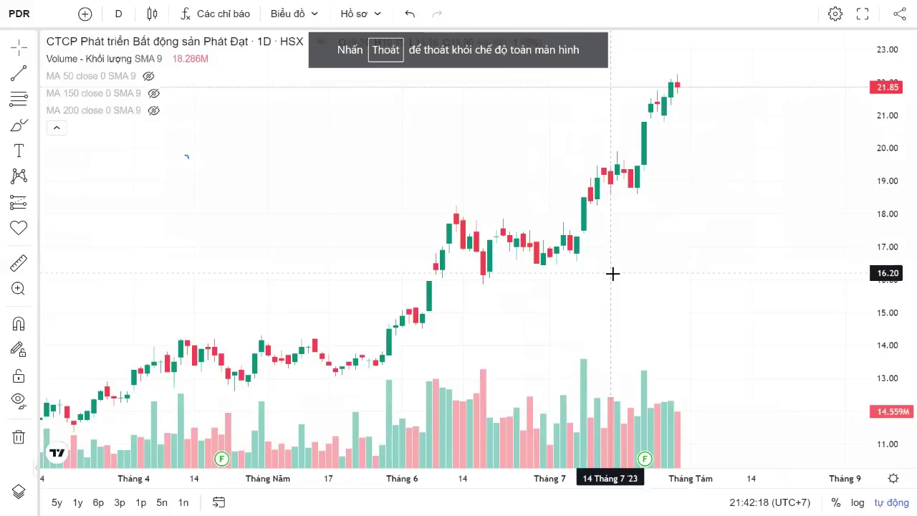
{"action": "left_click", "coordinate": [31, 117]}
{"action": "mouse_move", "coordinate": [649, 158]}
{"action": "left_mouse_down"}
{"action": "mouse_move", "coordinate": [579, 178]}
{"action": "mouse_move", "coordinate": [638, 215]}
{"action": "mouse_move", "coordinate": [660, 192]}
{"action": "left_mouse_up"}
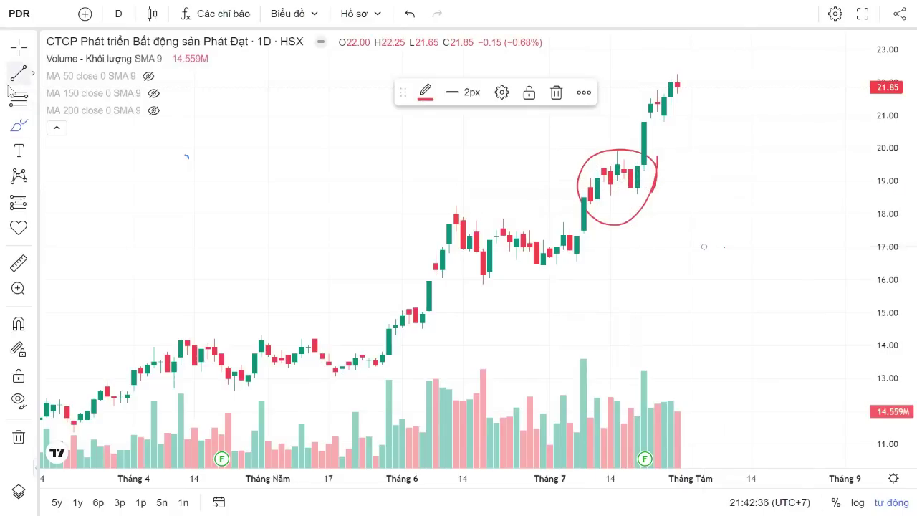
{"action": "left_click", "coordinate": [32, 125]}
{"action": "left_click", "coordinate": [77, 133]}
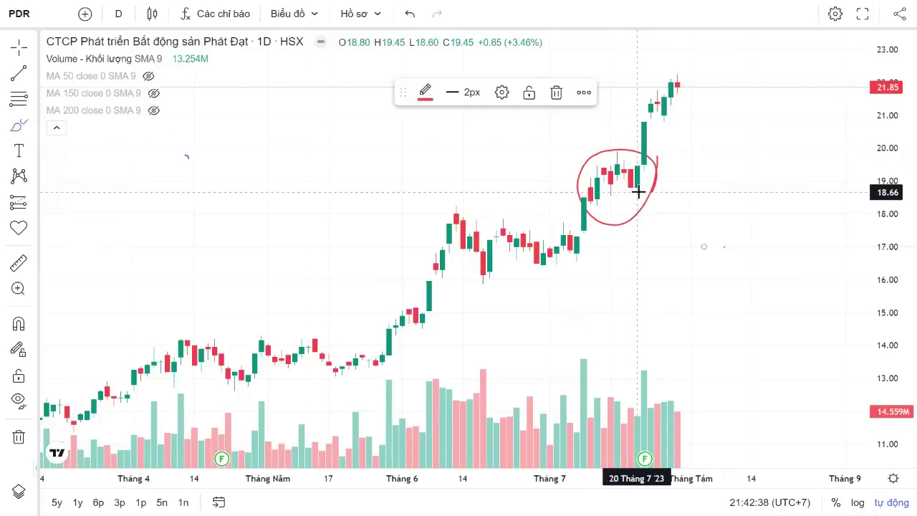
{"action": "left_click_drag", "start_coordinate": [638, 192], "coordinate": [637, 239]}
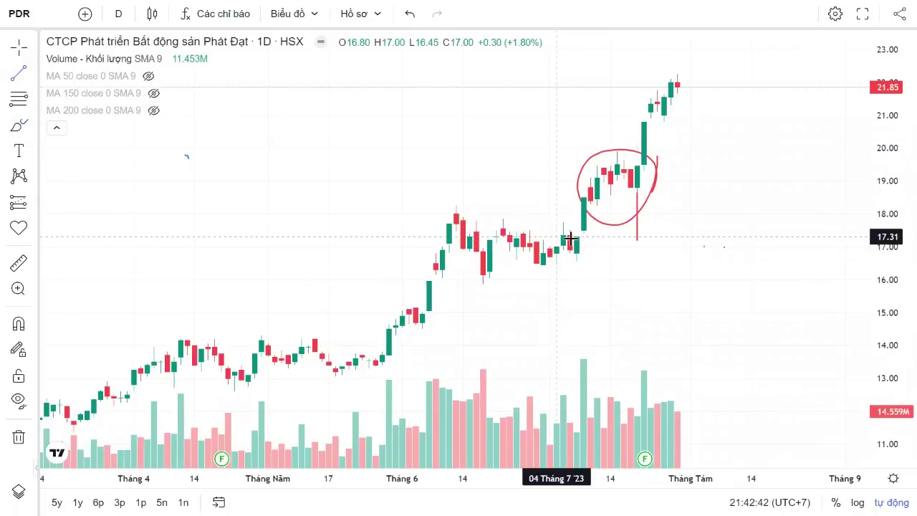
{"action": "left_click", "coordinate": [637, 245]}
{"action": "left_click", "coordinate": [637, 193]}
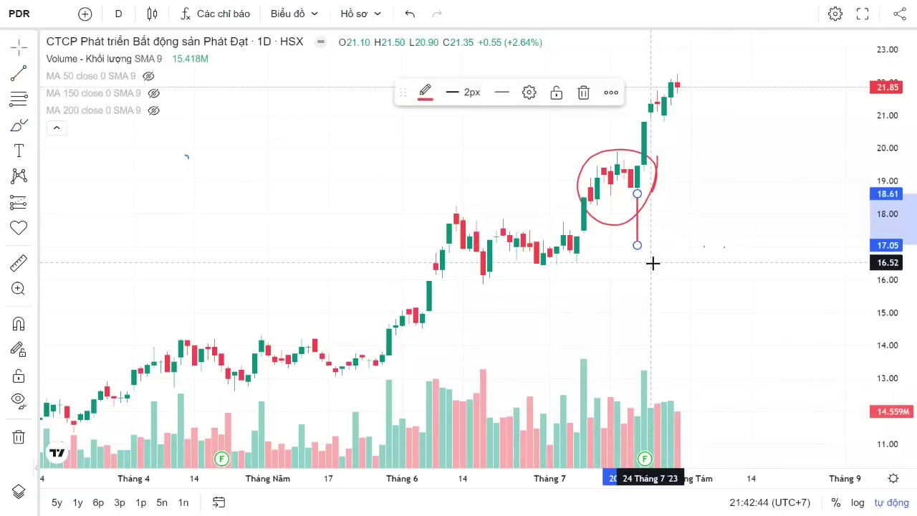
{"action": "key", "text": "Delete"}
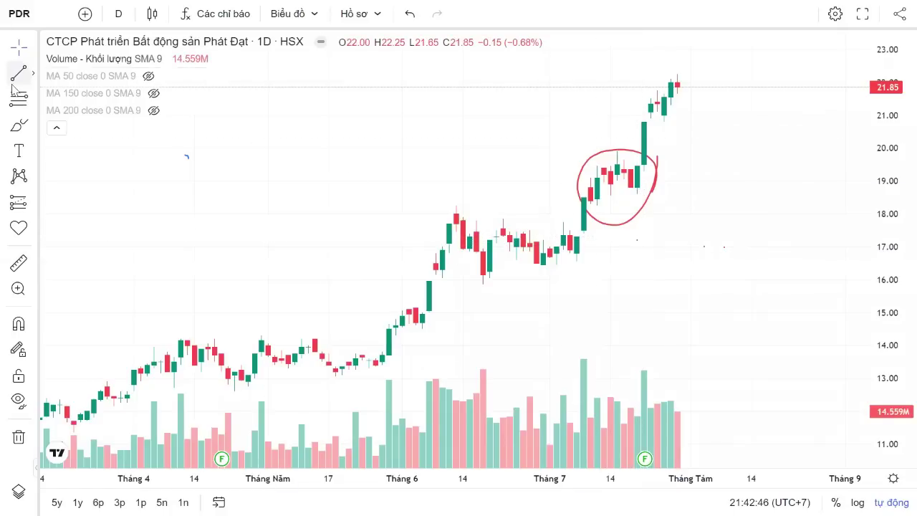
- Draw a green upward arrow under the 20 July candle in the circled area and leave full-screen view
{"action": "left_click", "coordinate": [33, 77]}
{"action": "left_click", "coordinate": [107, 74]}
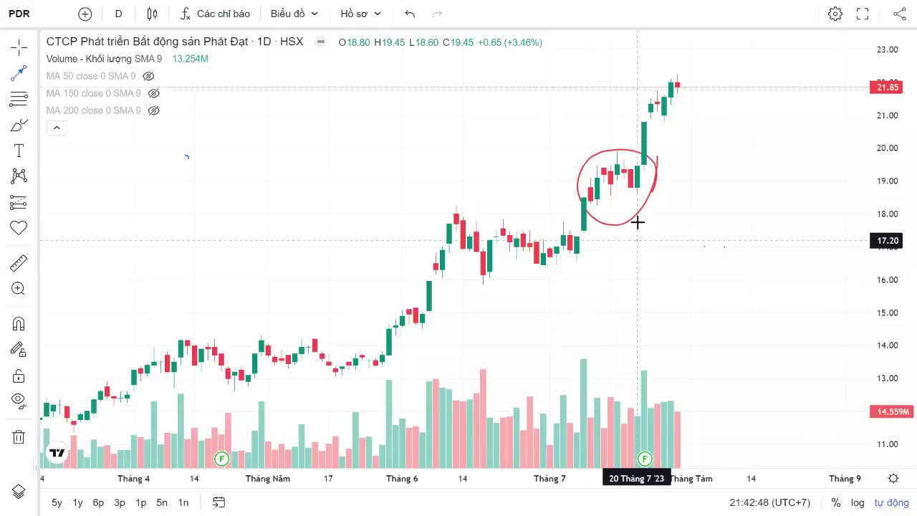
{"action": "left_click", "coordinate": [637, 192]}
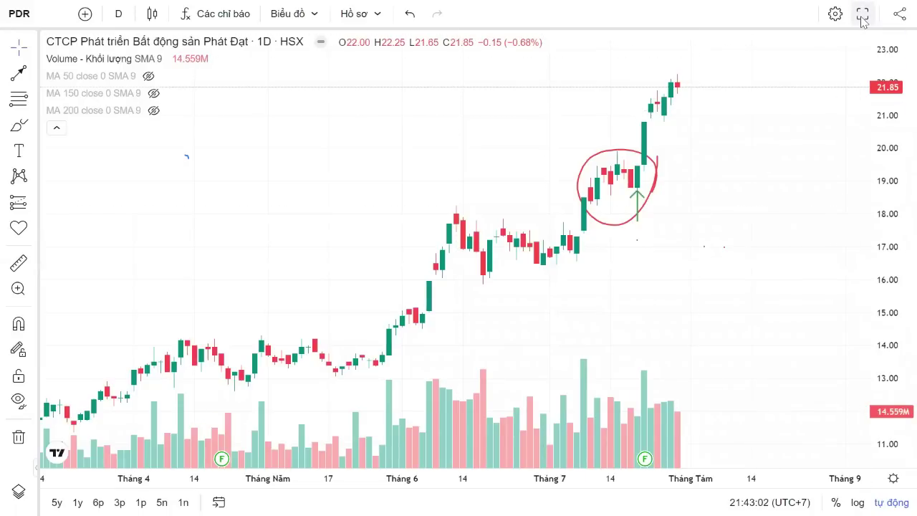
{"action": "key", "text": "Escape"}
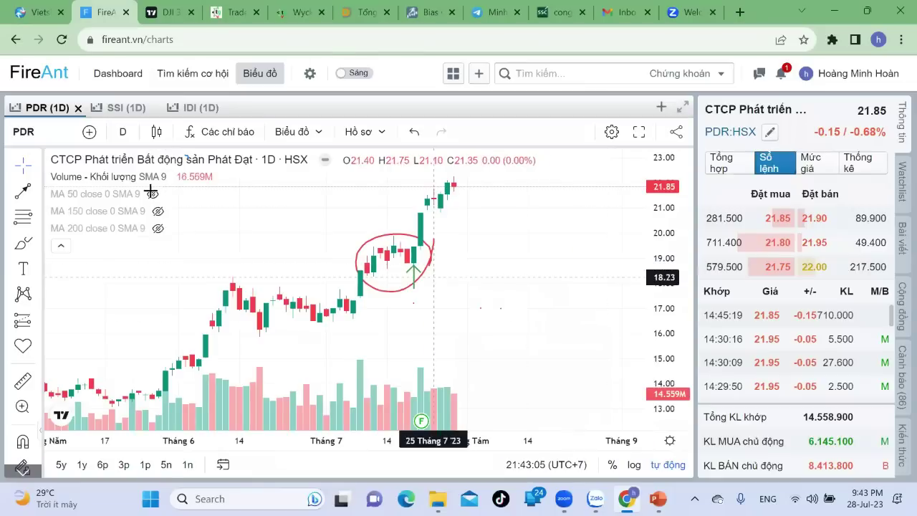
- Switch the PDR chart to the 1-hour interval and show the circled July candles in full screen
{"action": "left_click", "coordinate": [123, 133]}
{"action": "scroll", "coordinate": [154, 344], "scroll_direction": "down", "scroll_amount": 5}
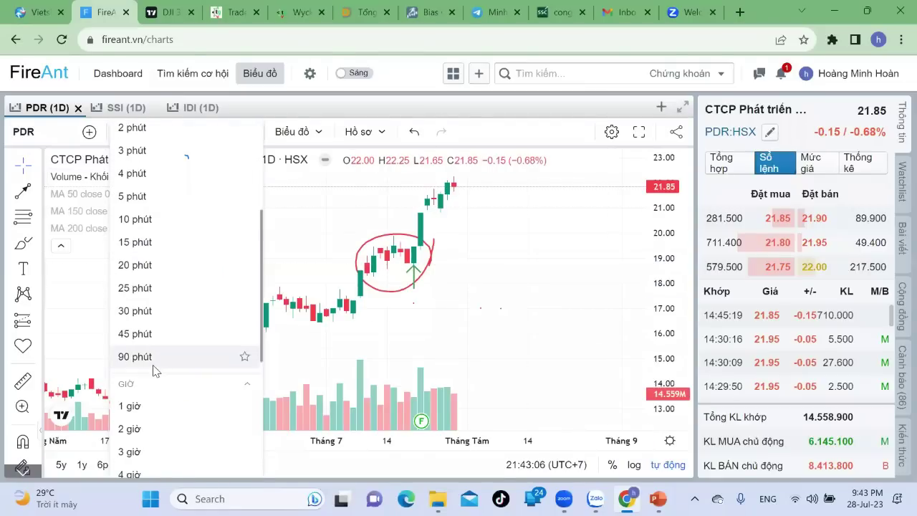
{"action": "left_click", "coordinate": [130, 406]}
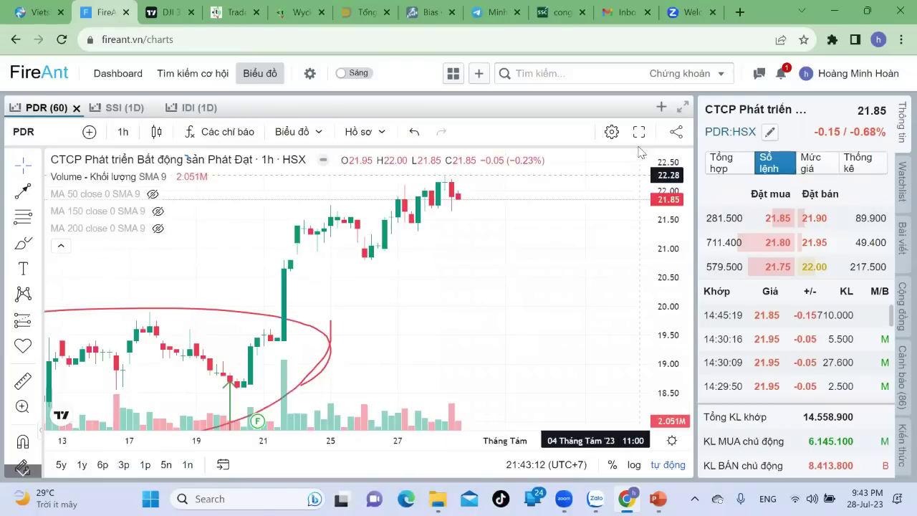
{"action": "left_click", "coordinate": [639, 133]}
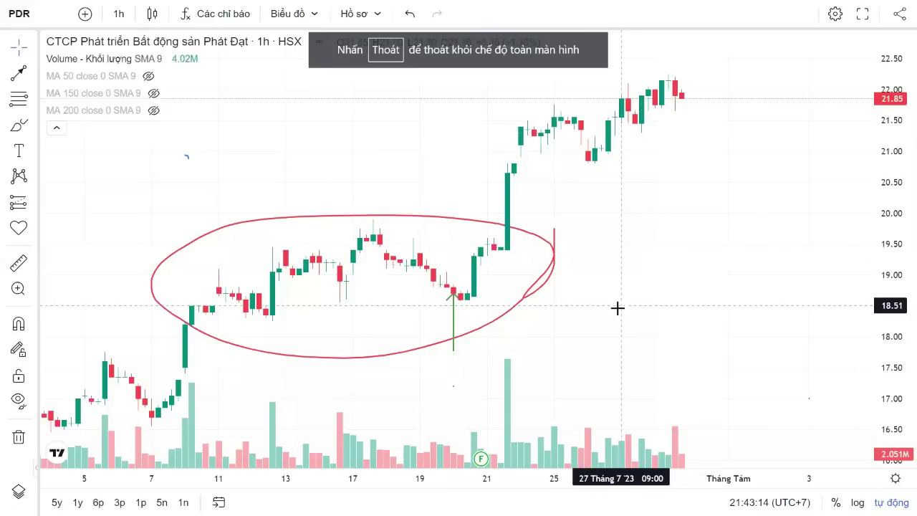
{"action": "left_click_drag", "start_coordinate": [615, 306], "coordinate": [797, 268]}
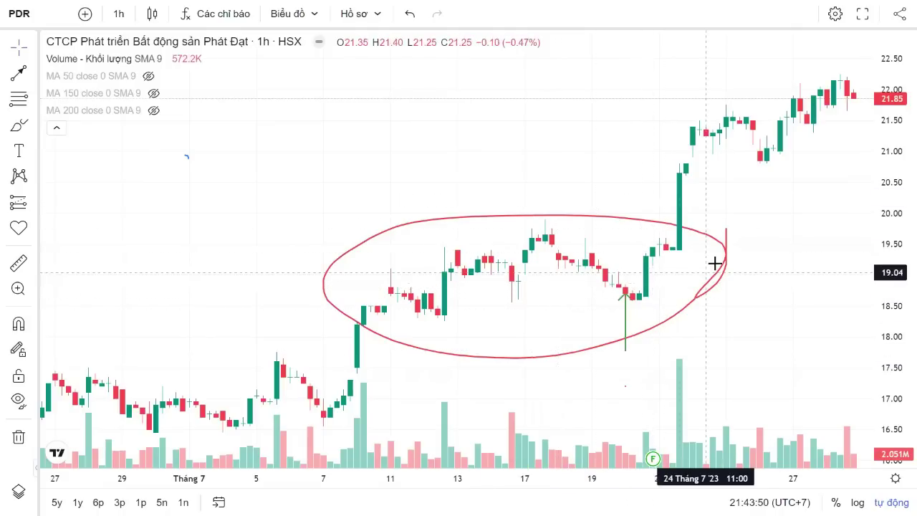
- Move the red circle so it ends at the tall breakout candle, and add an upward arrow under the 12 July 13:00 candle
{"action": "mouse_move", "coordinate": [725, 262]}
{"action": "left_mouse_down"}
{"action": "mouse_move", "coordinate": [668, 267]}
{"action": "mouse_move", "coordinate": [678, 270]}
{"action": "left_mouse_up"}
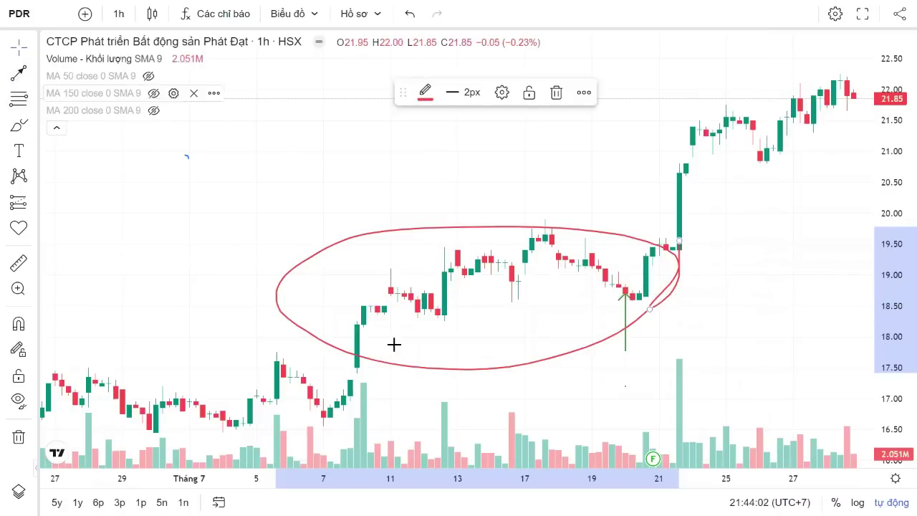
{"action": "key", "text": "alt+t"}
{"action": "left_click", "coordinate": [444, 361]}
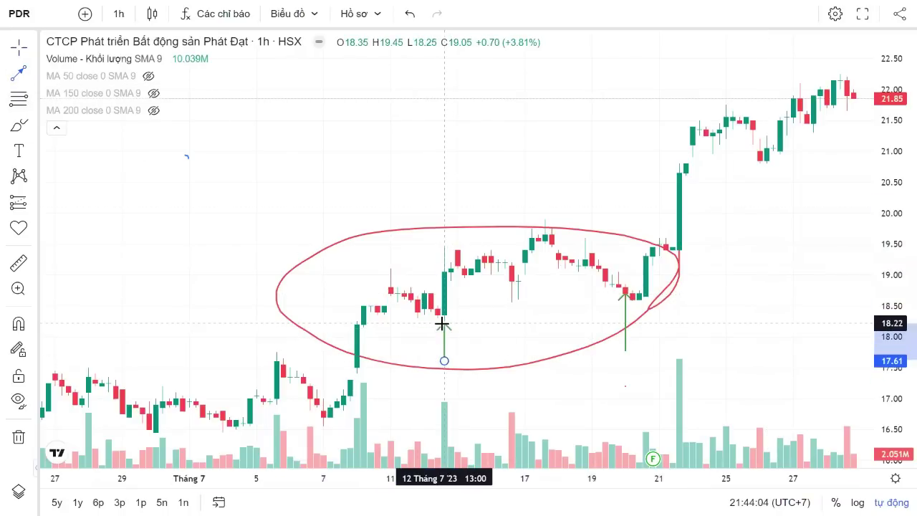
{"action": "left_click", "coordinate": [442, 323]}
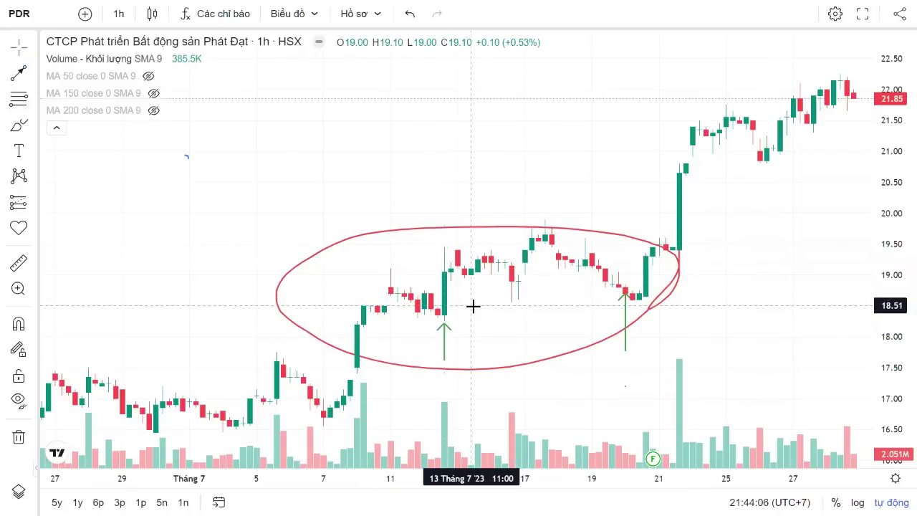
- Draw an upward arrow under the 14 July 13:00 candle and move it back to the 14 July 10:00 candle
{"action": "key", "text": "alt+t"}
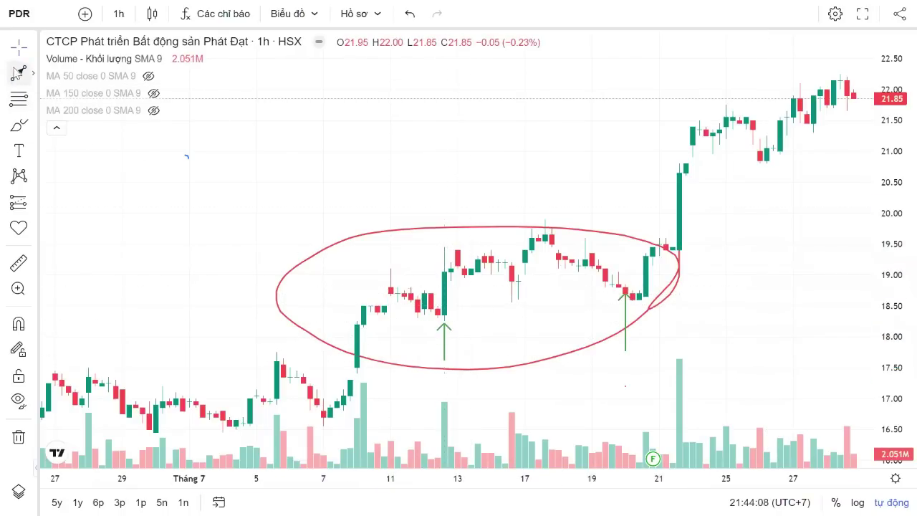
{"action": "left_click", "coordinate": [511, 328]}
{"action": "left_click", "coordinate": [511, 290]}
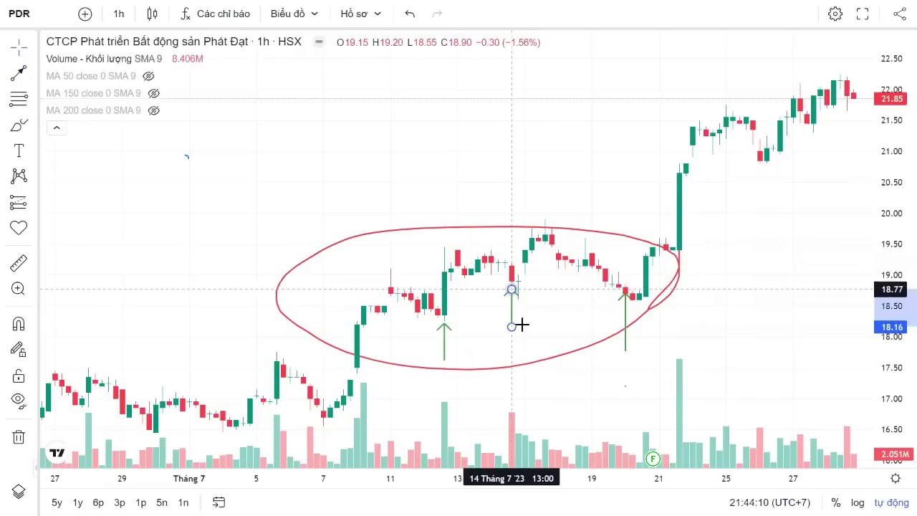
{"action": "left_click_drag", "start_coordinate": [515, 316], "coordinate": [500, 331]}
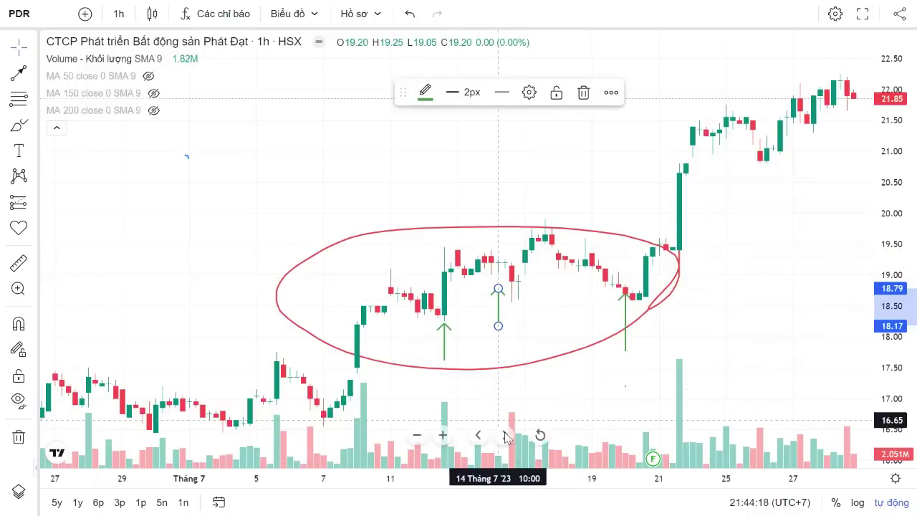
{"action": "left_click", "coordinate": [602, 317]}
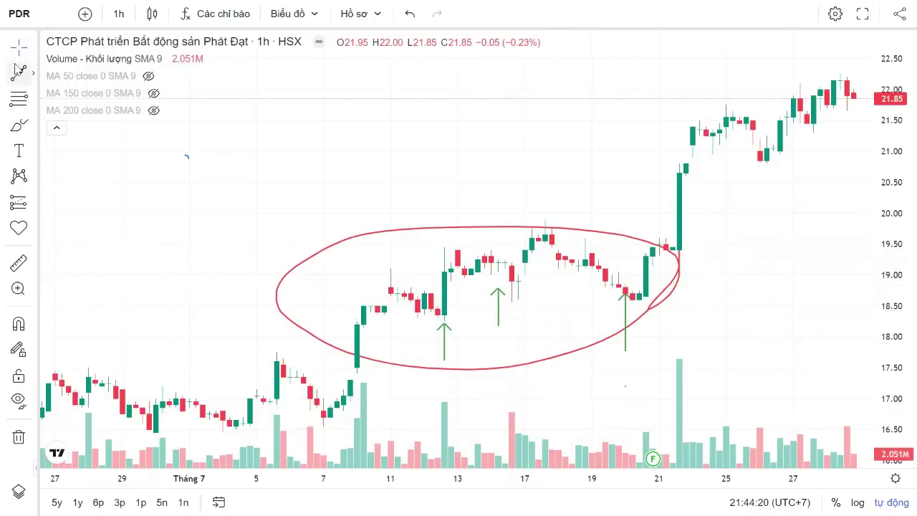
- Draw an arrow sloping down over the volume bars from 17 July to 18 July 11:00
{"action": "left_click", "coordinate": [18, 69]}
{"action": "left_click", "coordinate": [551, 426]}
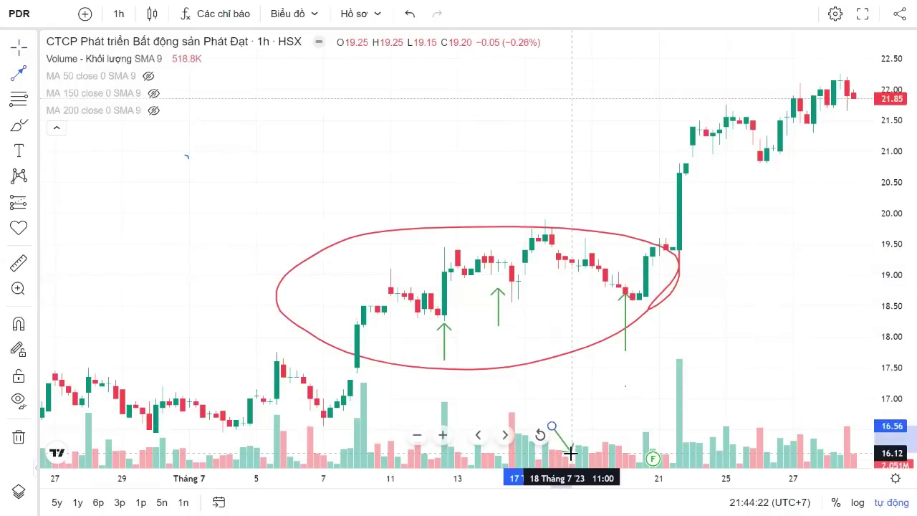
{"action": "left_click", "coordinate": [571, 452]}
{"action": "left_click", "coordinate": [557, 336]}
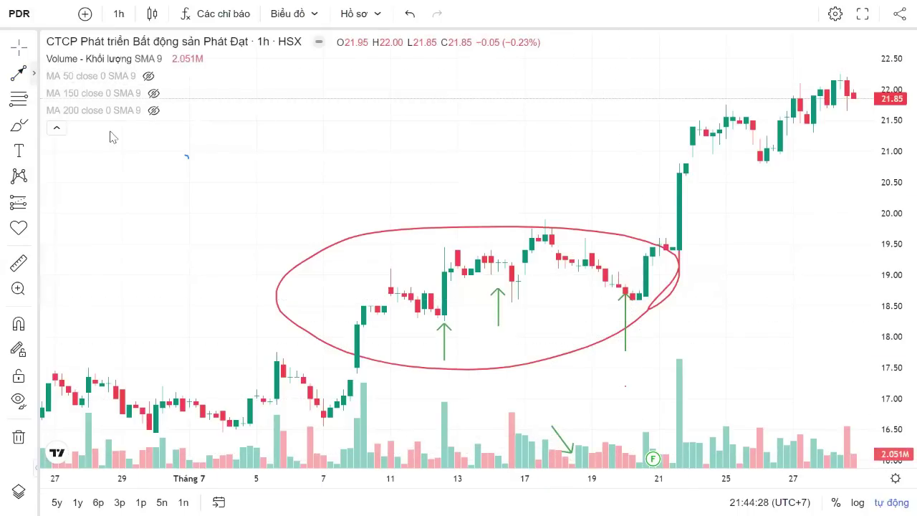
- Draw a vertical upward arrow from about 17.76 to 18.54 under the 20 July 13:00 candle
{"action": "left_click", "coordinate": [18, 73]}
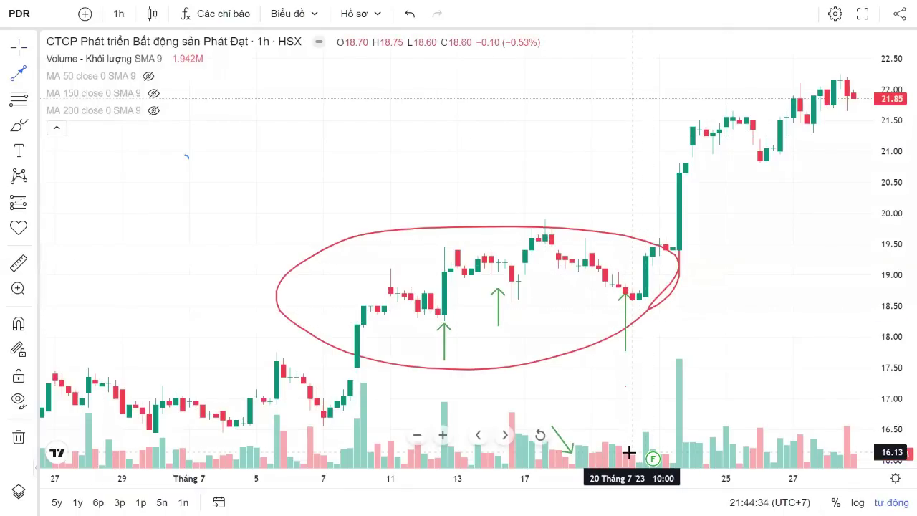
{"action": "left_click", "coordinate": [645, 351]}
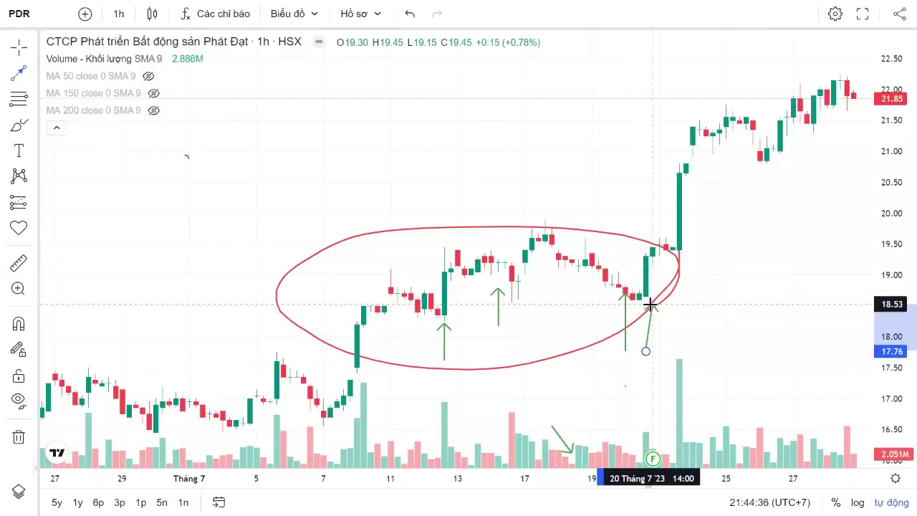
{"action": "left_click", "coordinate": [645, 352]}
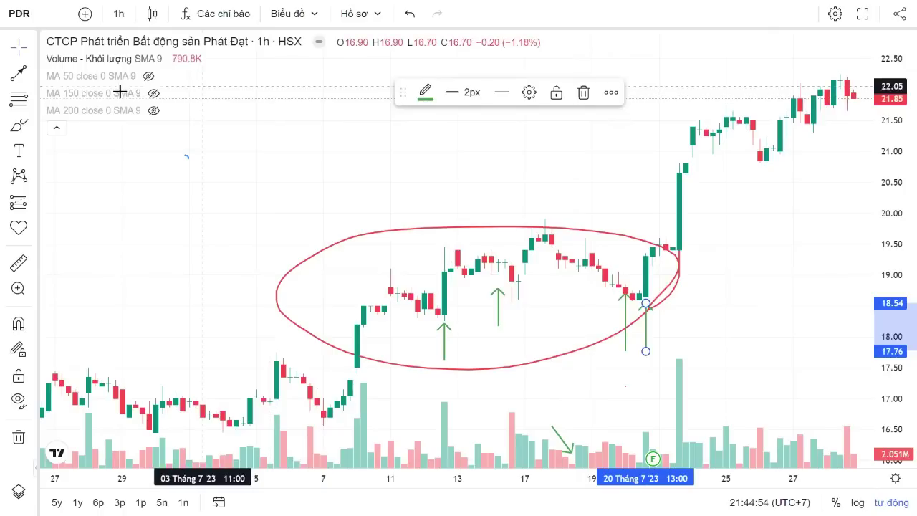
- Leave full-screen view and return the PDR chart to the 1-day interval, showing the July markings
{"action": "left_click", "coordinate": [862, 16]}
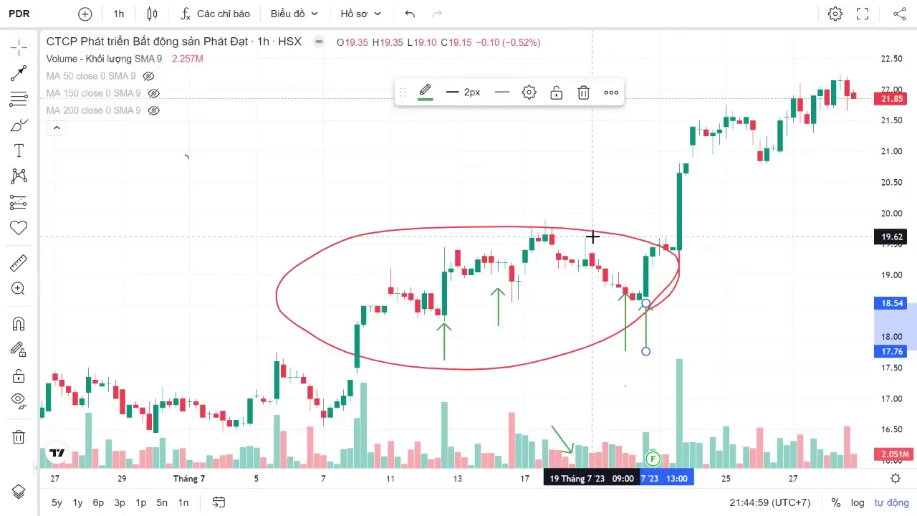
{"action": "key", "text": "Escape"}
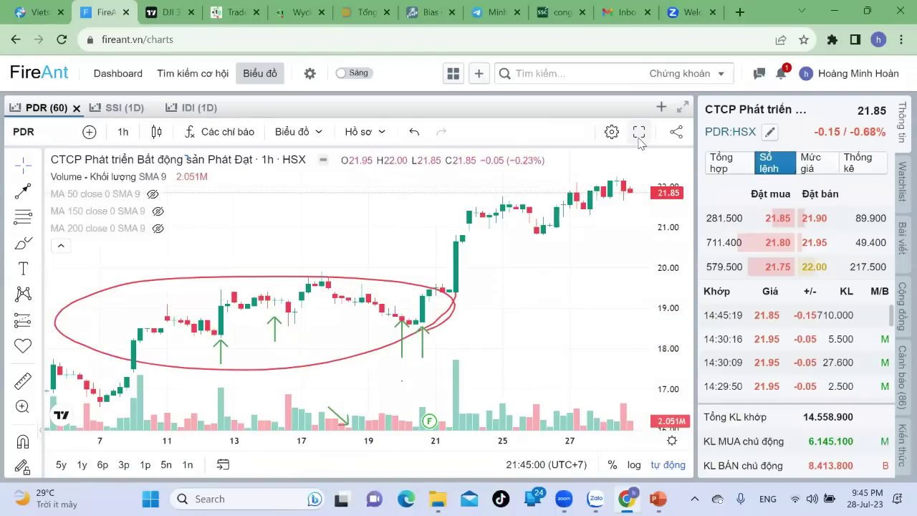
{"action": "left_click", "coordinate": [638, 131]}
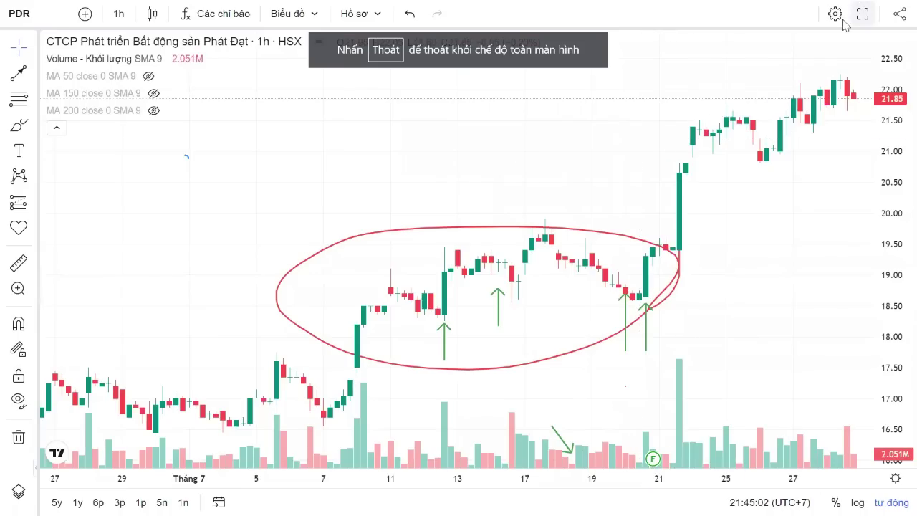
{"action": "key", "text": "Escape"}
{"action": "left_click", "coordinate": [123, 130]}
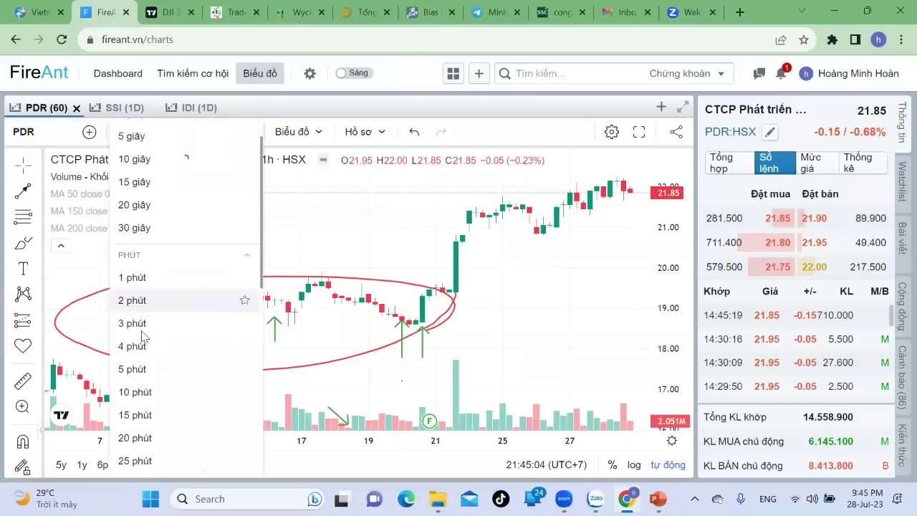
{"action": "scroll", "coordinate": [143, 337], "scroll_direction": "down", "scroll_amount": 5}
{"action": "left_click", "coordinate": [138, 379]}
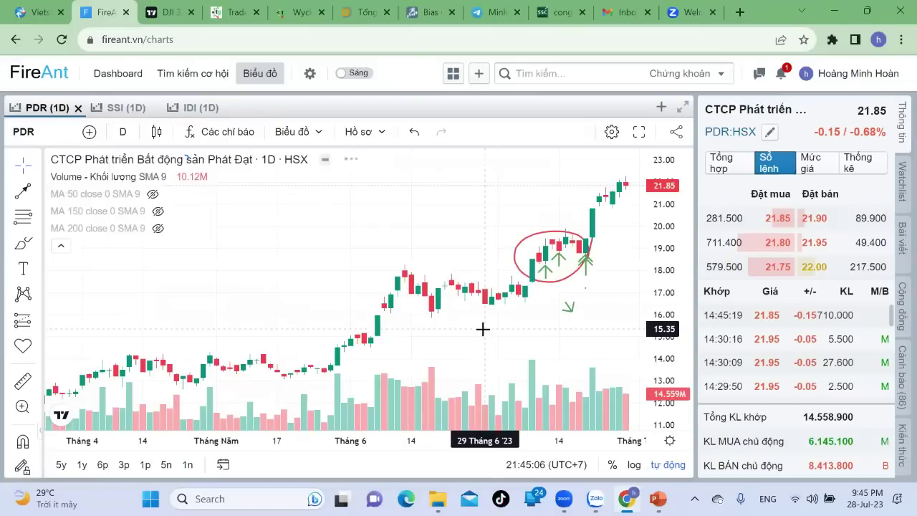
{"action": "scroll", "coordinate": [612, 305], "scroll_direction": "up", "scroll_amount": 2}
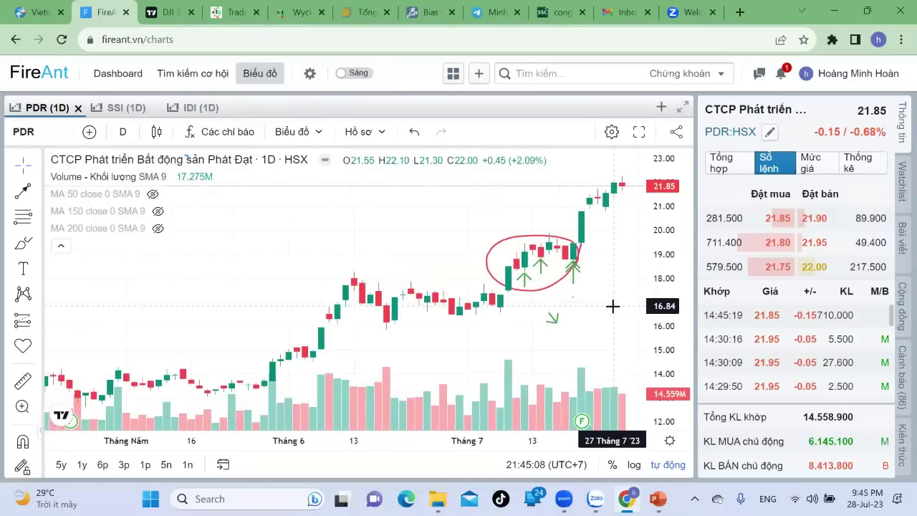
- Delete the red ellipse and all the green arrows marked around the July candles on the daily PDR chart
{"action": "scroll", "coordinate": [613, 305], "scroll_direction": "up", "scroll_amount": 1}
{"action": "left_click", "coordinate": [559, 279]}
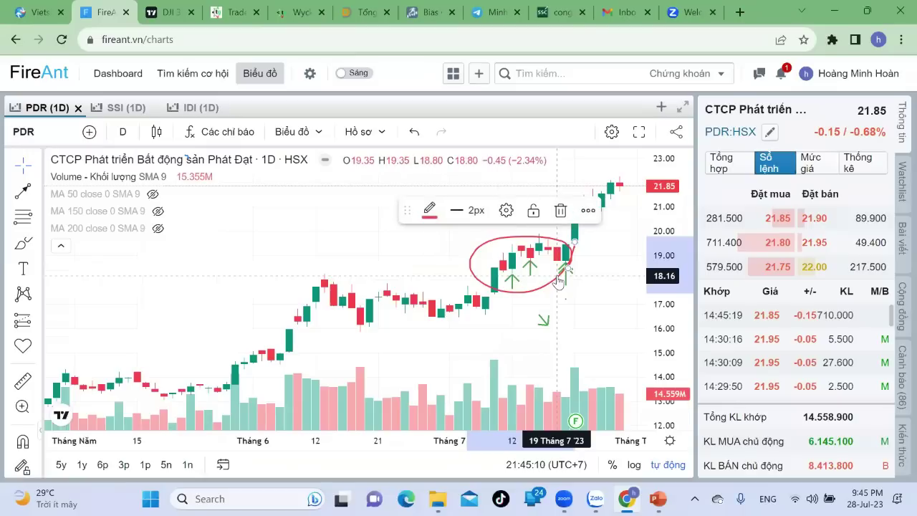
{"action": "key", "text": "Delete"}
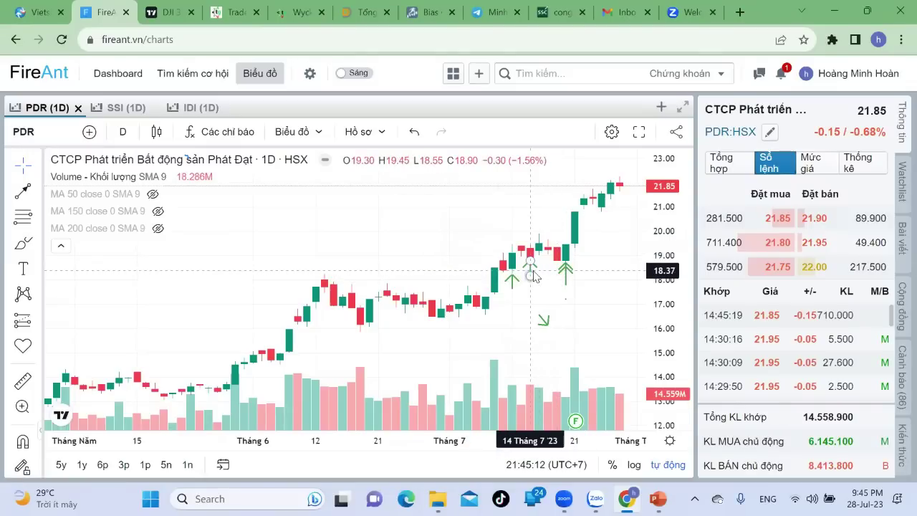
{"action": "left_click", "coordinate": [513, 285]}
{"action": "key", "text": "Delete"}
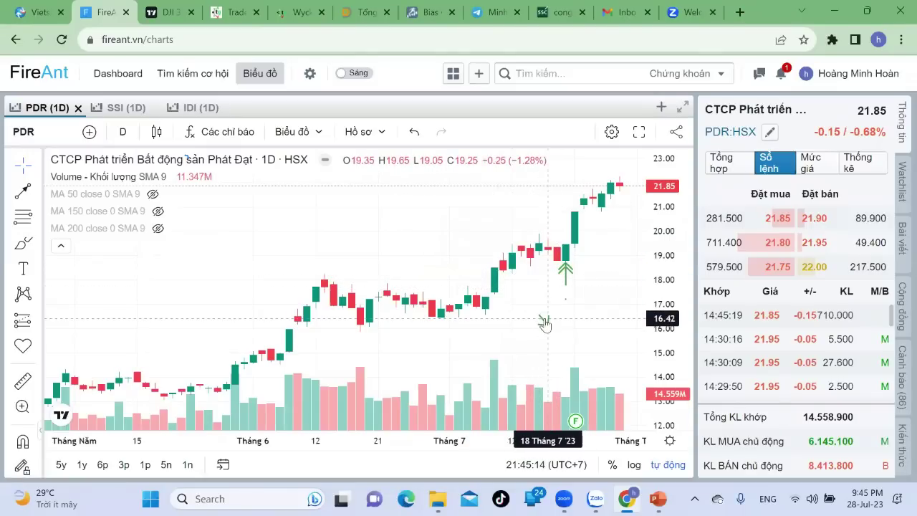
{"action": "left_click", "coordinate": [564, 262]}
{"action": "key", "text": "Delete"}
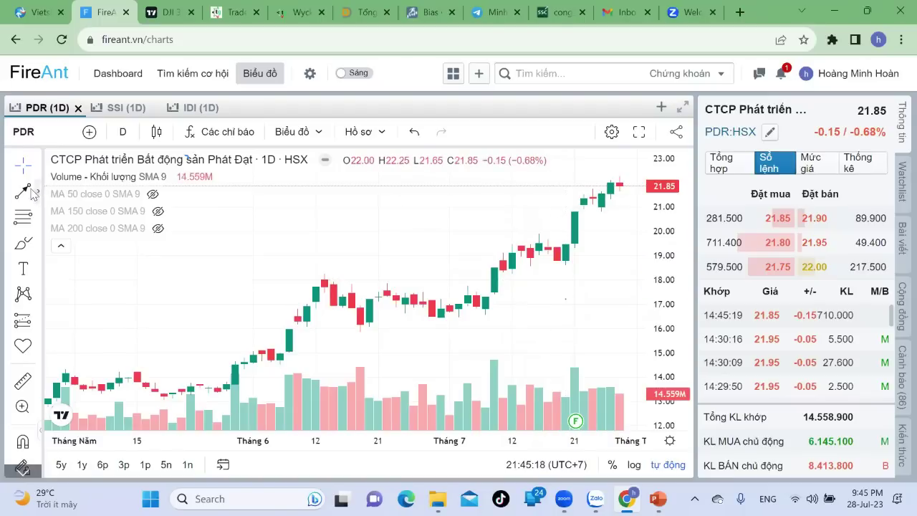
- Draw downward arrows above the 14 July and 19 July volume bars
{"action": "left_click", "coordinate": [528, 372]}
{"action": "left_click", "coordinate": [557, 272]}
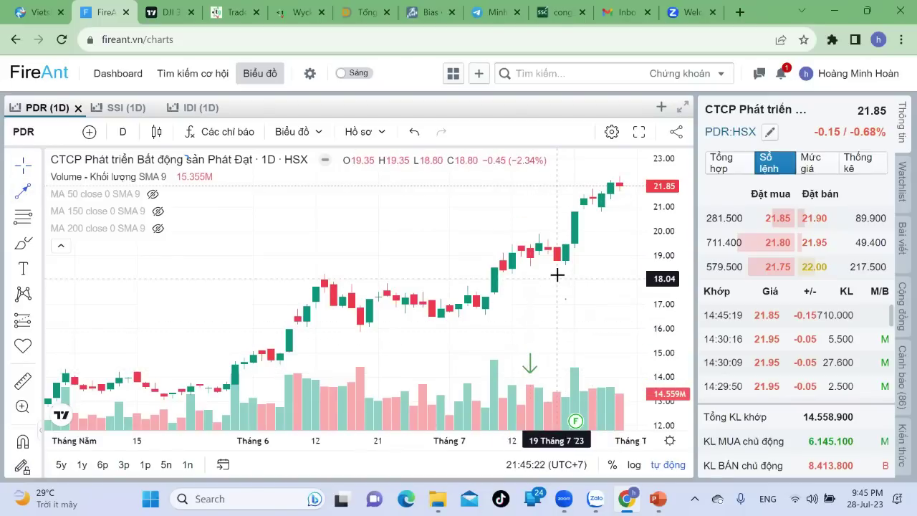
{"action": "left_click", "coordinate": [552, 381]}
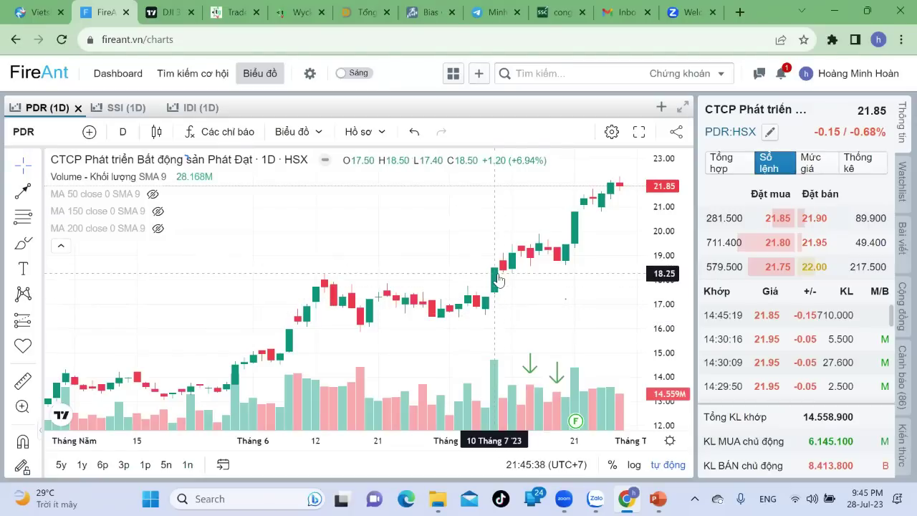
- Draw an arrow from the 12 June candle at about 17.87 across to the 10 July candle, and delete it
{"action": "left_click", "coordinate": [23, 190]}
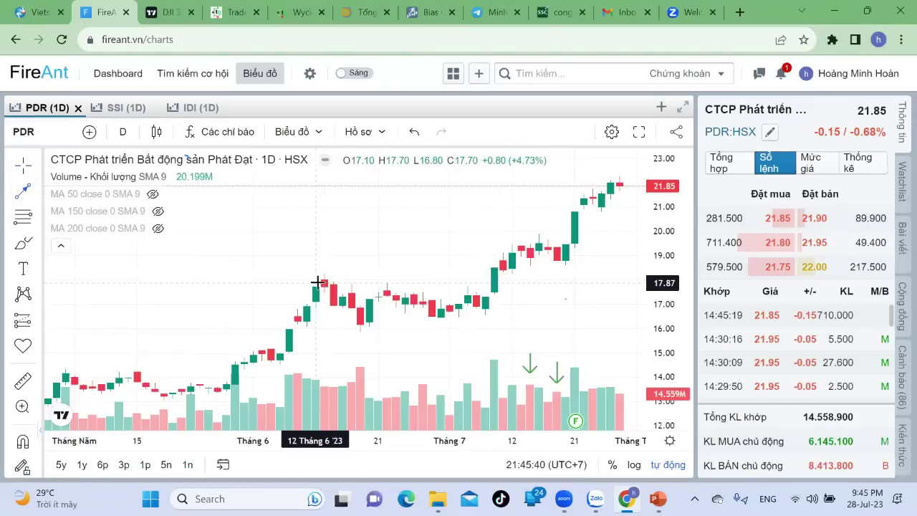
{"action": "left_click", "coordinate": [315, 282]}
{"action": "left_click", "coordinate": [494, 279]}
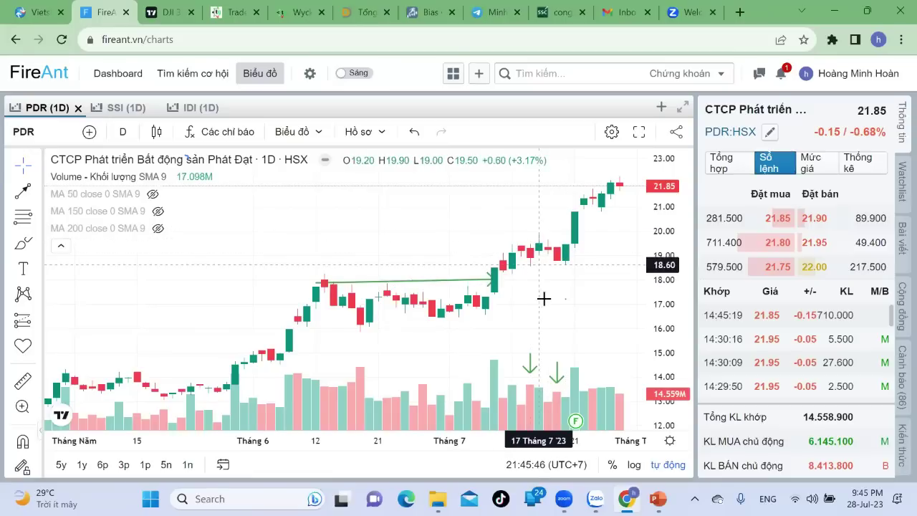
{"action": "left_click", "coordinate": [478, 279]}
{"action": "key", "text": "Delete"}
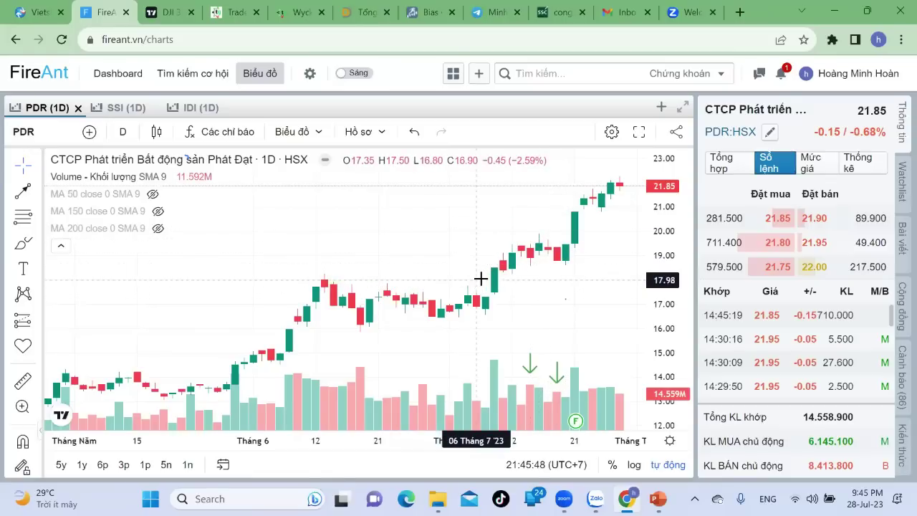
- Switch the PDR chart to the 1-week interval and show it in full-screen view
{"action": "left_click", "coordinate": [123, 132]}
{"action": "scroll", "coordinate": [151, 254], "scroll_direction": "down", "scroll_amount": 6}
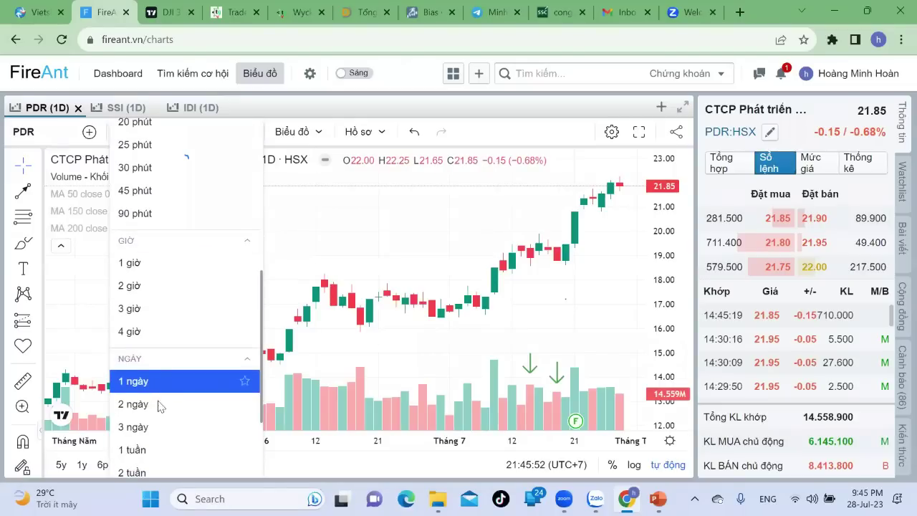
{"action": "left_click", "coordinate": [140, 325]}
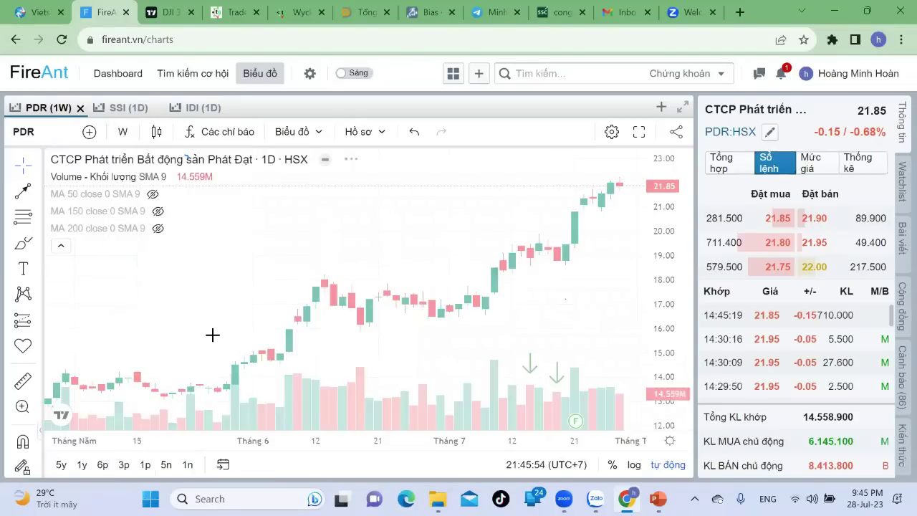
{"action": "left_click", "coordinate": [638, 131]}
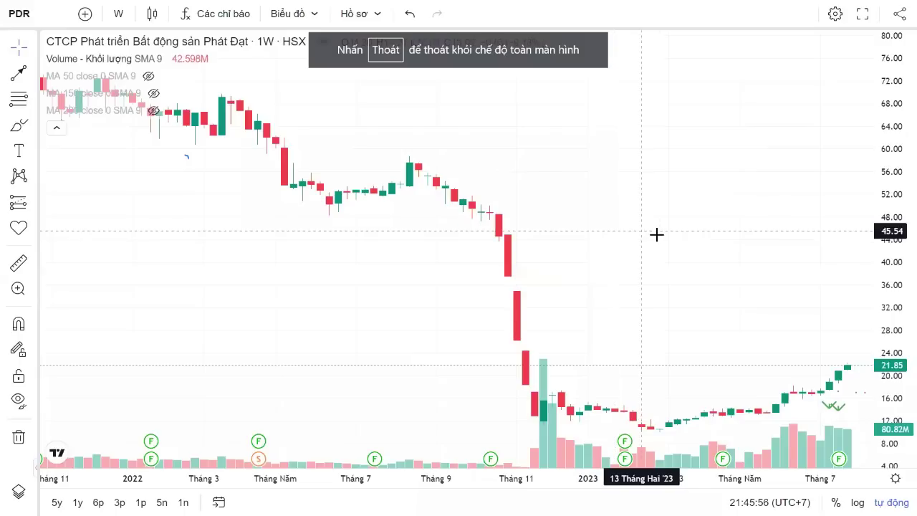
- Delete the two green downward arrows under the July candles on the weekly chart
{"action": "scroll", "coordinate": [657, 234], "scroll_direction": "up", "scroll_amount": 3}
{"action": "scroll", "coordinate": [656, 234], "scroll_direction": "up", "scroll_amount": 3}
{"action": "left_click_drag", "start_coordinate": [359, 215], "coordinate": [381, 209]}
{"action": "left_click", "coordinate": [659, 309]}
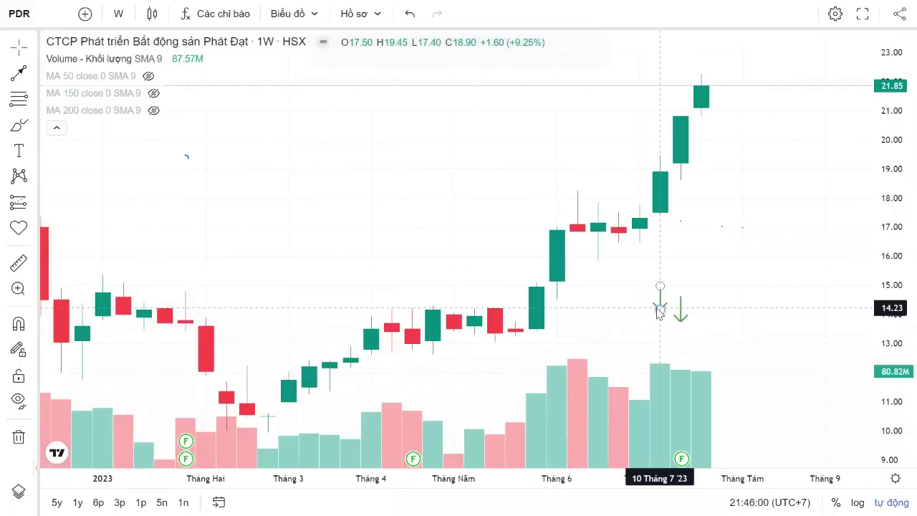
{"action": "left_click_drag", "start_coordinate": [659, 312], "coordinate": [685, 316]}
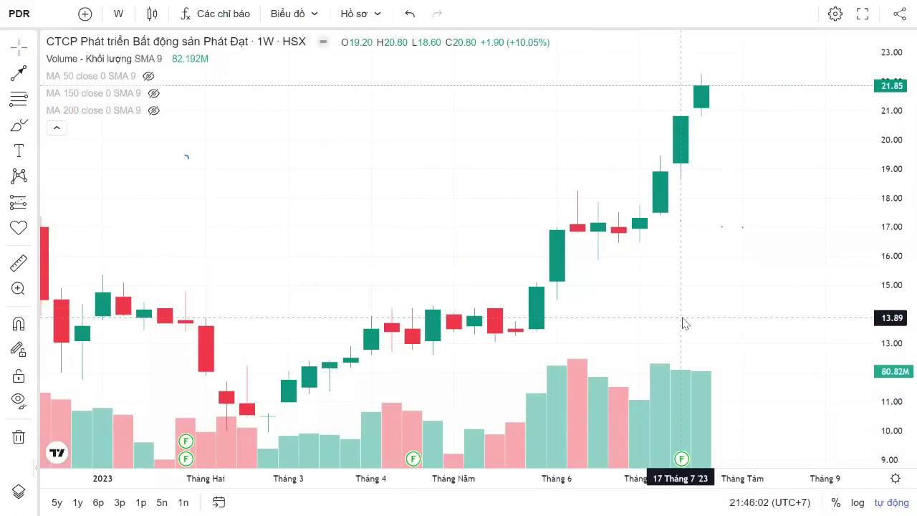
- Draw a red trend line from the top of the 12 December 2022 weekly candle to about 17.8 at 7 August 2023
{"action": "scroll", "coordinate": [592, 220], "scroll_direction": "down", "scroll_amount": 3}
{"action": "scroll", "coordinate": [591, 219], "scroll_direction": "up", "scroll_amount": 3}
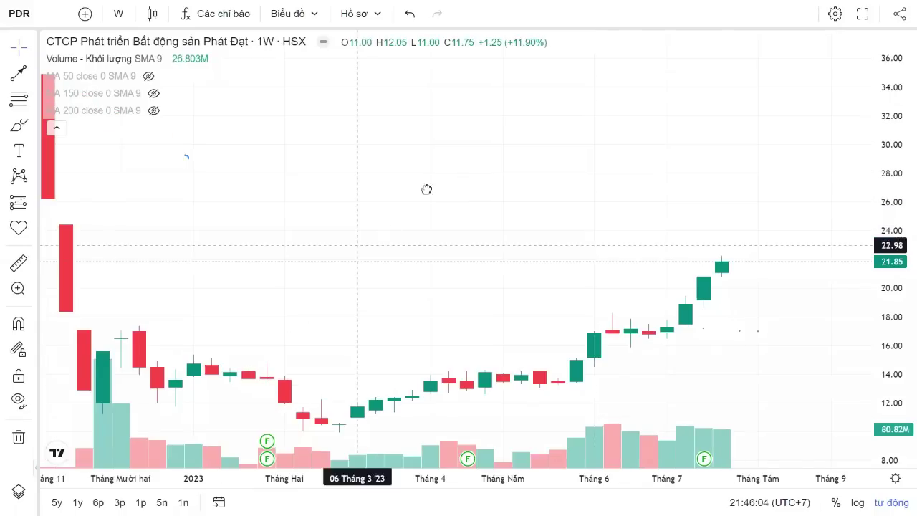
{"action": "scroll", "coordinate": [427, 188], "scroll_direction": "down", "scroll_amount": 3}
{"action": "scroll", "coordinate": [483, 245], "scroll_direction": "up", "scroll_amount": 3}
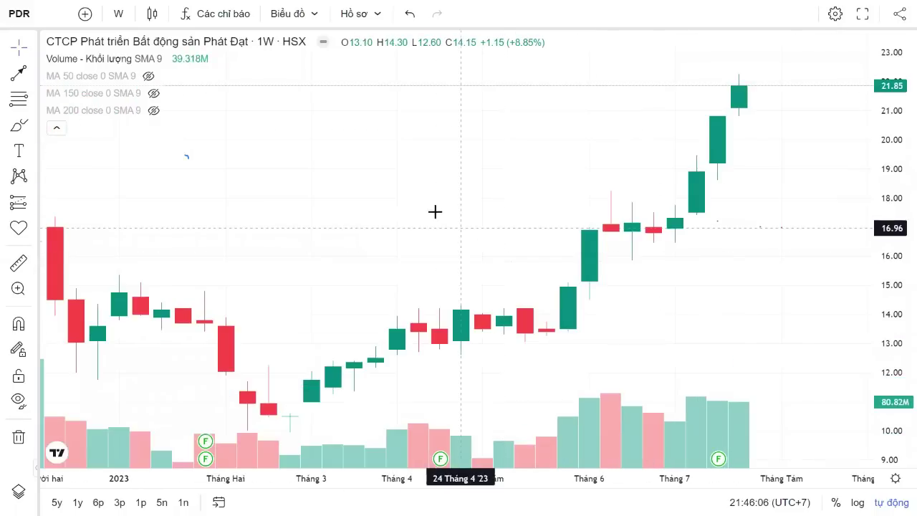
{"action": "scroll", "coordinate": [432, 207], "scroll_direction": "down", "scroll_amount": 1}
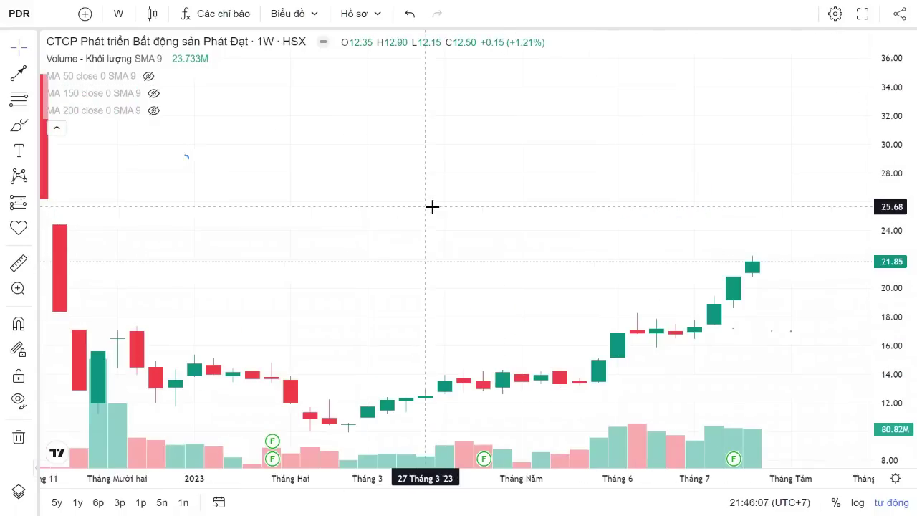
{"action": "left_click", "coordinate": [33, 73]}
{"action": "left_click", "coordinate": [107, 73]}
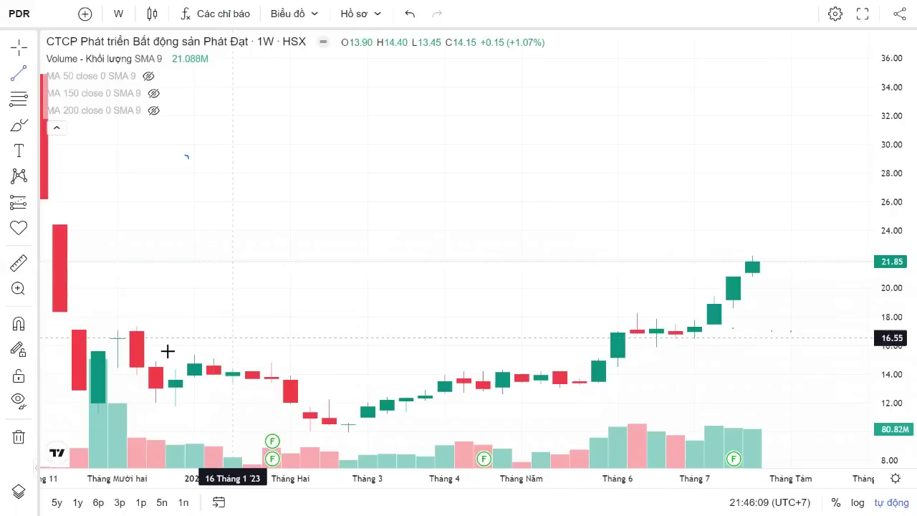
{"action": "left_click", "coordinate": [136, 331]}
{"action": "left_click", "coordinate": [785, 319]}
{"action": "left_click", "coordinate": [568, 236]}
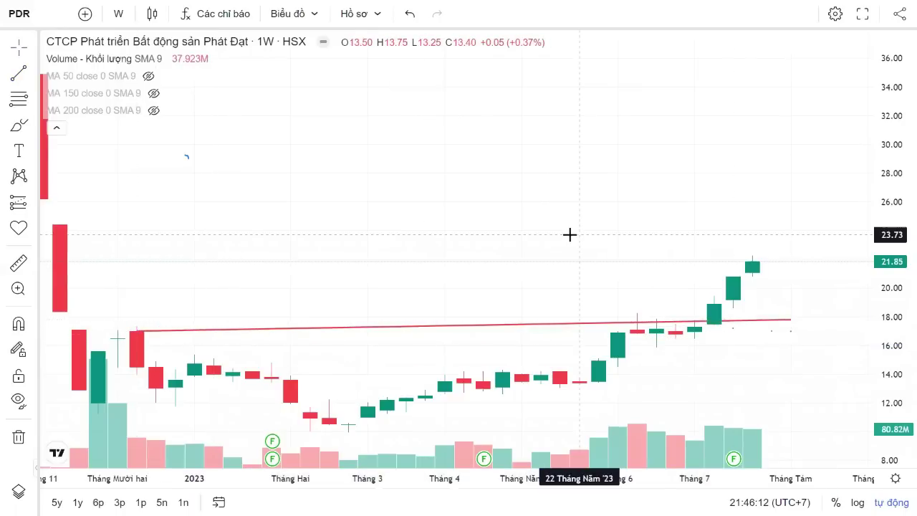
- Lower the trend line's August 2023 end so the line runs level at about 17.00
{"action": "scroll", "coordinate": [568, 239], "scroll_direction": "up", "scroll_amount": 3}
{"action": "scroll", "coordinate": [728, 265], "scroll_direction": "down", "scroll_amount": 5}
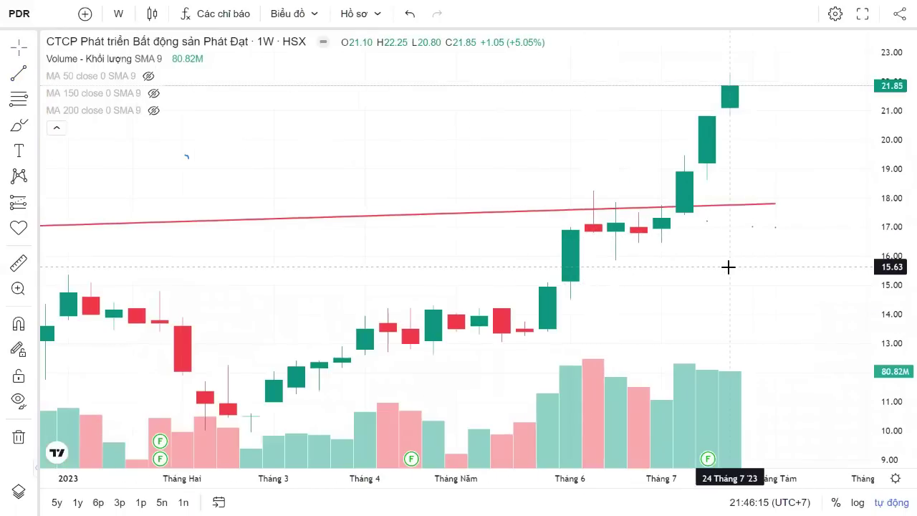
{"action": "left_click_drag", "start_coordinate": [793, 360], "coordinate": [800, 371]}
{"action": "scroll", "coordinate": [661, 276], "scroll_direction": "up", "scroll_amount": 3}
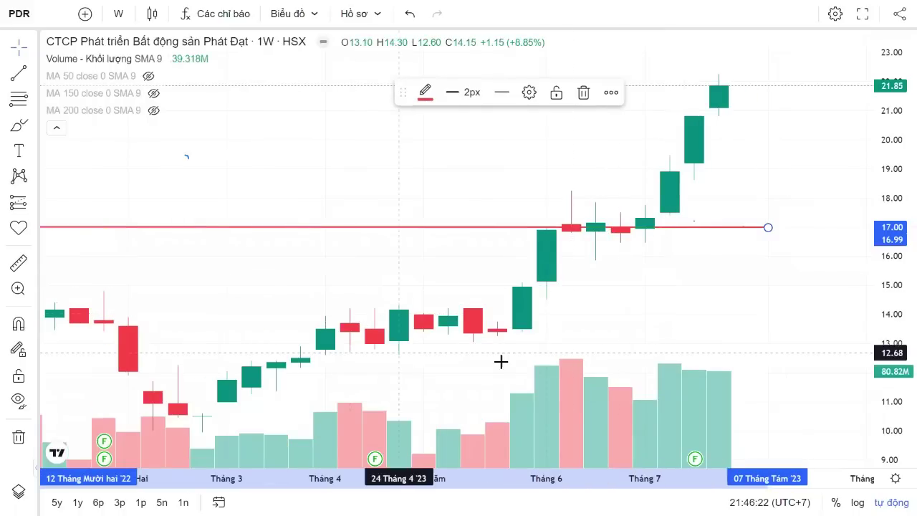
- Examine the weekly candles and volume bars around the red line at 17.00, especially the July 2023 weeks
{"action": "scroll", "coordinate": [445, 298], "scroll_direction": "down", "scroll_amount": 2}
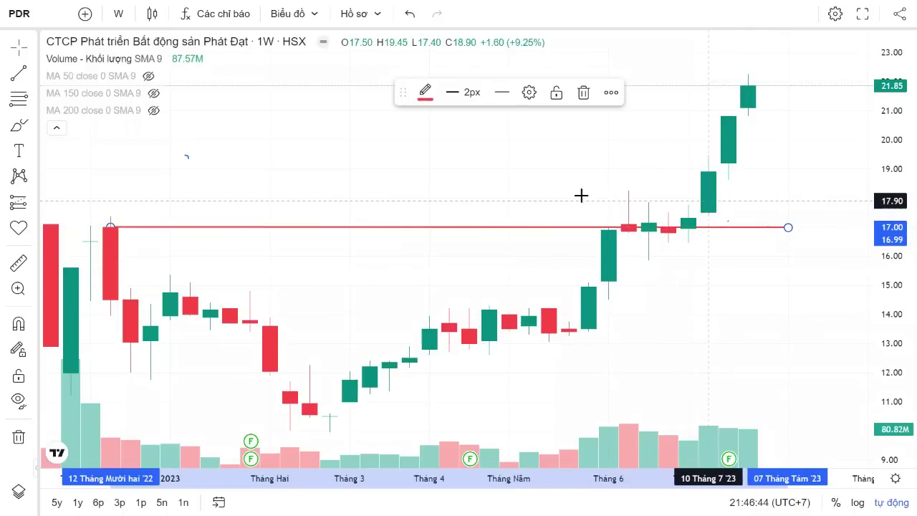
{"action": "scroll", "coordinate": [581, 197], "scroll_direction": "down", "scroll_amount": 2}
{"action": "scroll", "coordinate": [704, 232], "scroll_direction": "up", "scroll_amount": 2}
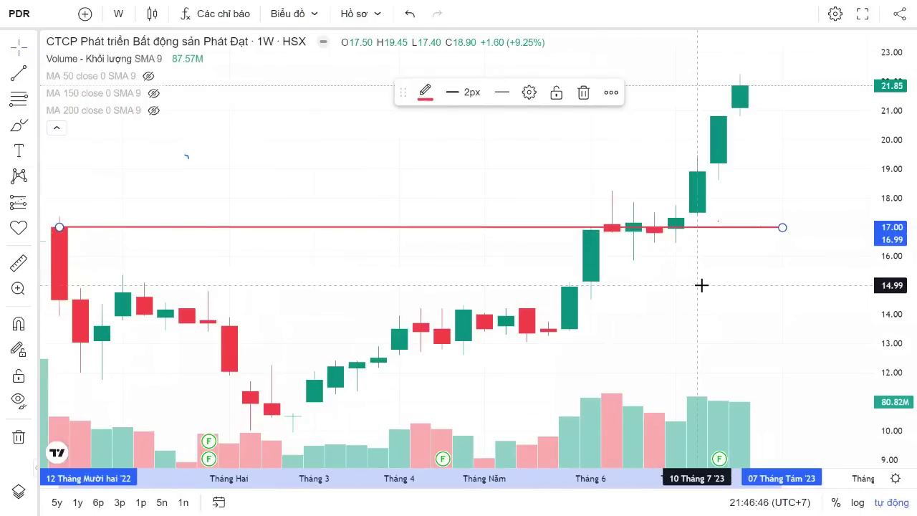
{"action": "left_click", "coordinate": [482, 341]}
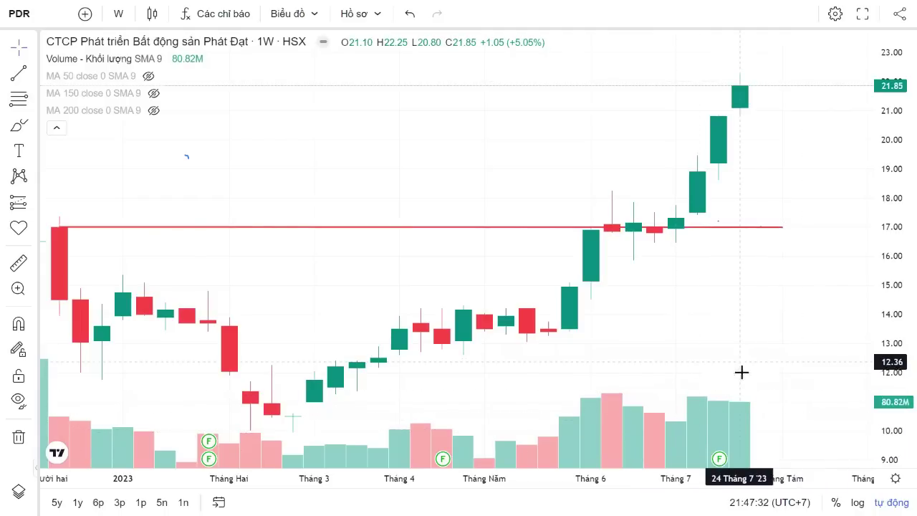
{"action": "scroll", "coordinate": [749, 362], "scroll_direction": "down", "scroll_amount": 3}
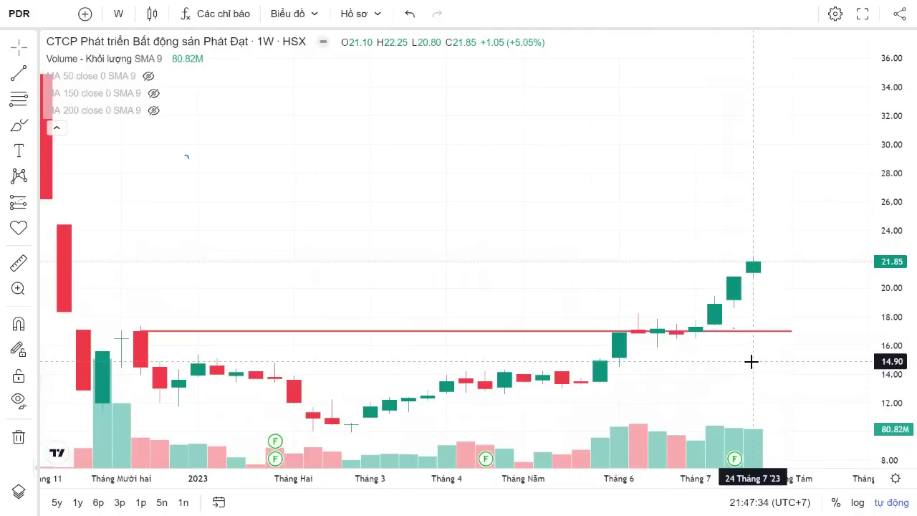
{"action": "scroll", "coordinate": [750, 360], "scroll_direction": "up", "scroll_amount": 4}
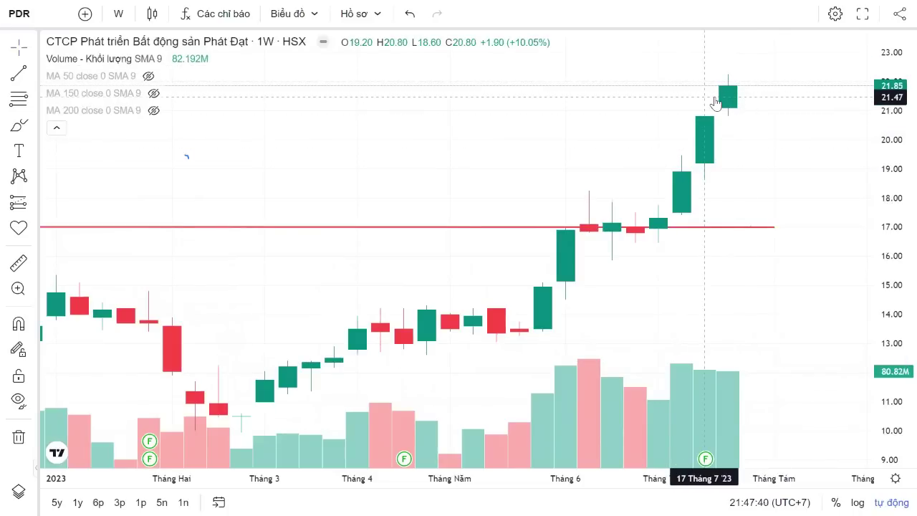
{"action": "scroll", "coordinate": [740, 180], "scroll_direction": "down", "scroll_amount": 3}
{"action": "scroll", "coordinate": [741, 180], "scroll_direction": "up", "scroll_amount": 3}
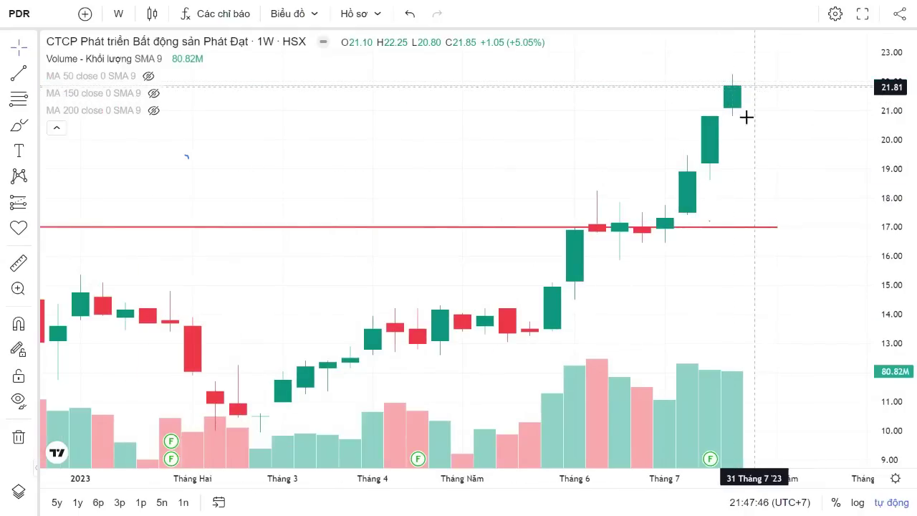
{"action": "scroll", "coordinate": [747, 220], "scroll_direction": "down", "scroll_amount": 1}
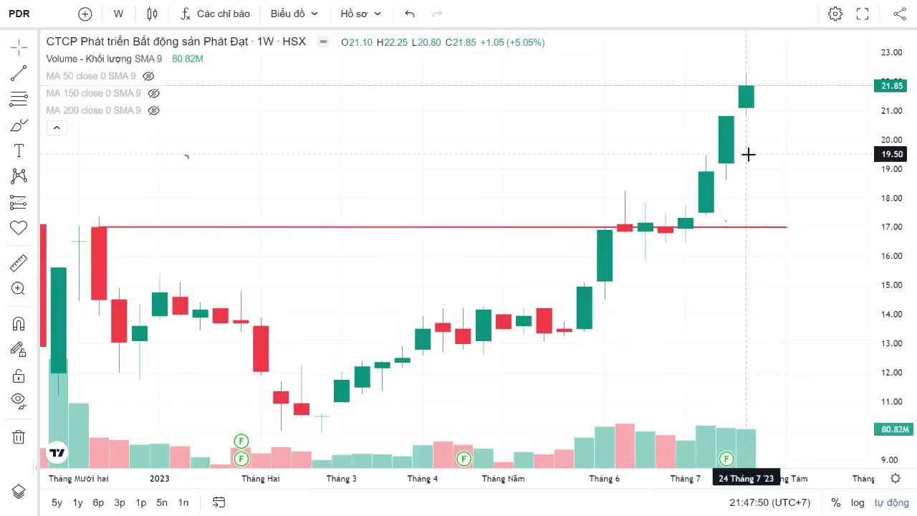
{"action": "scroll", "coordinate": [731, 270], "scroll_direction": "down", "scroll_amount": 2}
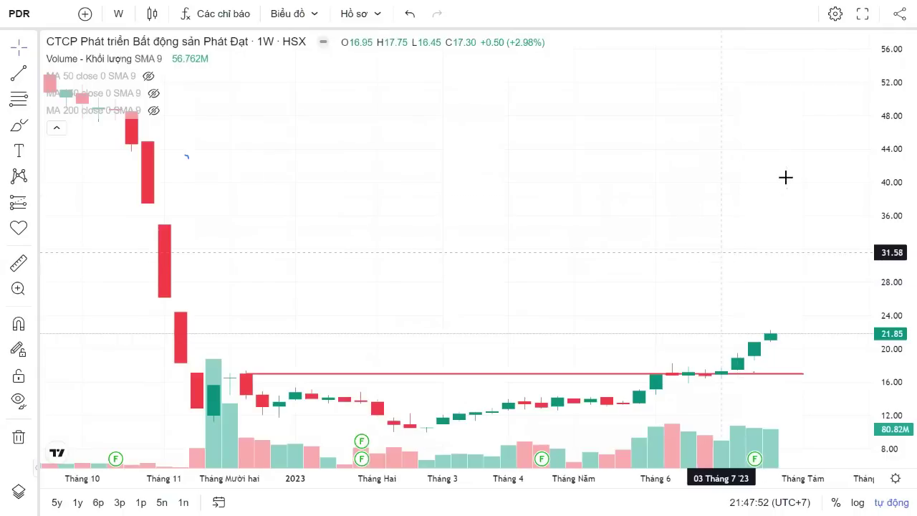
- Leave full-screen view and switch the PDR chart to the 1-hour interval
{"action": "key", "text": "Escape"}
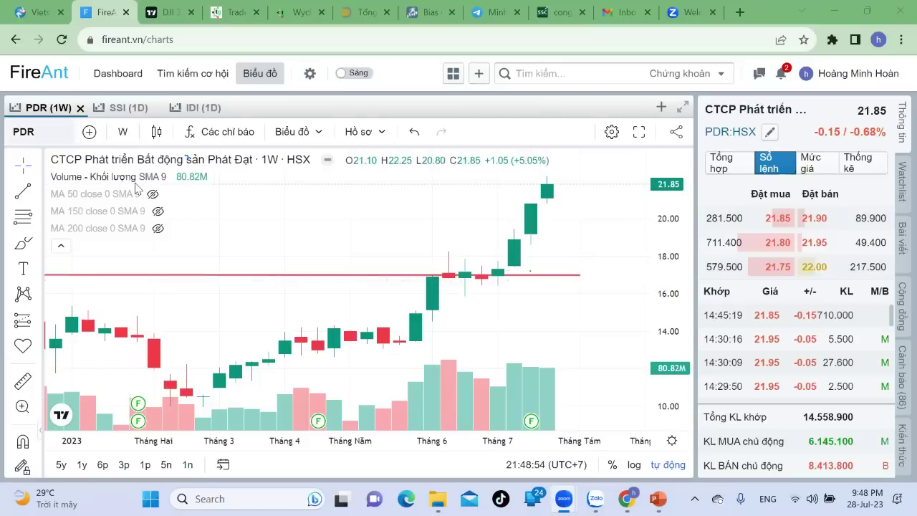
{"action": "left_click", "coordinate": [126, 136]}
{"action": "scroll", "coordinate": [142, 269], "scroll_direction": "down", "scroll_amount": 5}
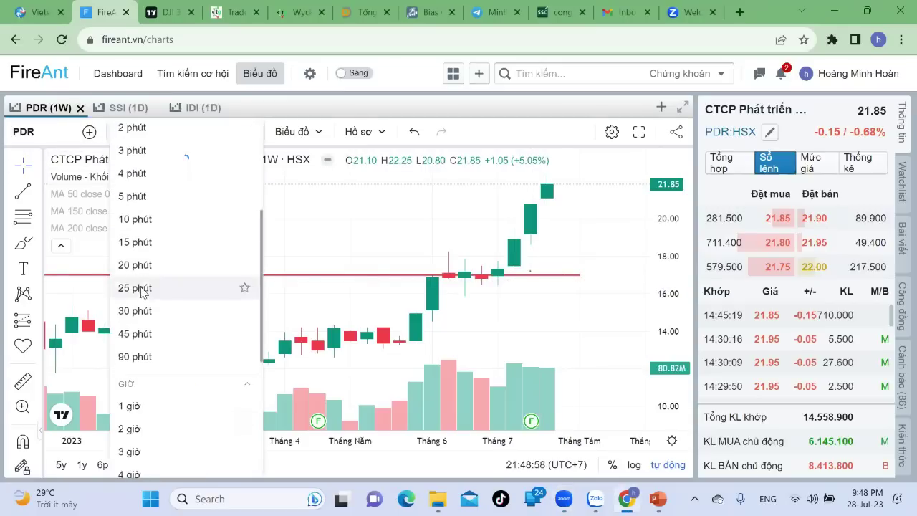
{"action": "left_click", "coordinate": [142, 264]}
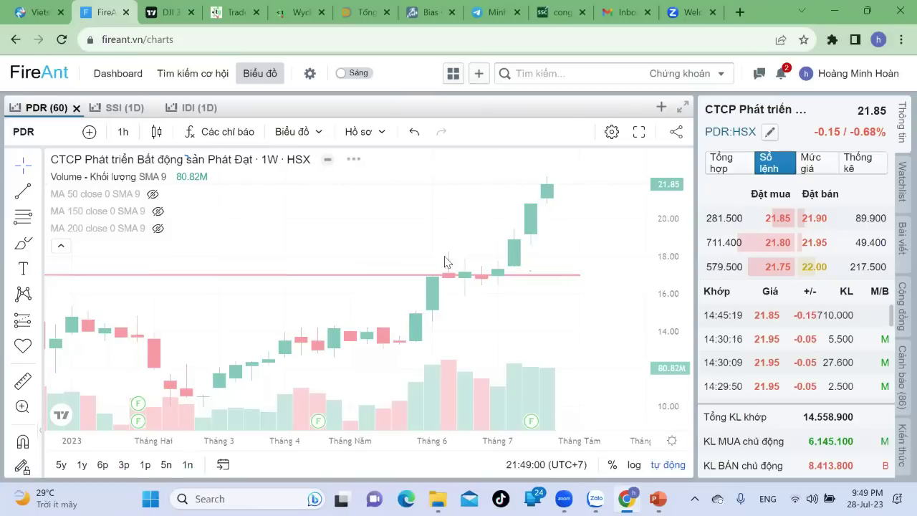
- Set the PDR chart to the 15-minute interval
{"action": "left_click", "coordinate": [124, 132]}
{"action": "scroll", "coordinate": [170, 321], "scroll_direction": "down", "scroll_amount": 6}
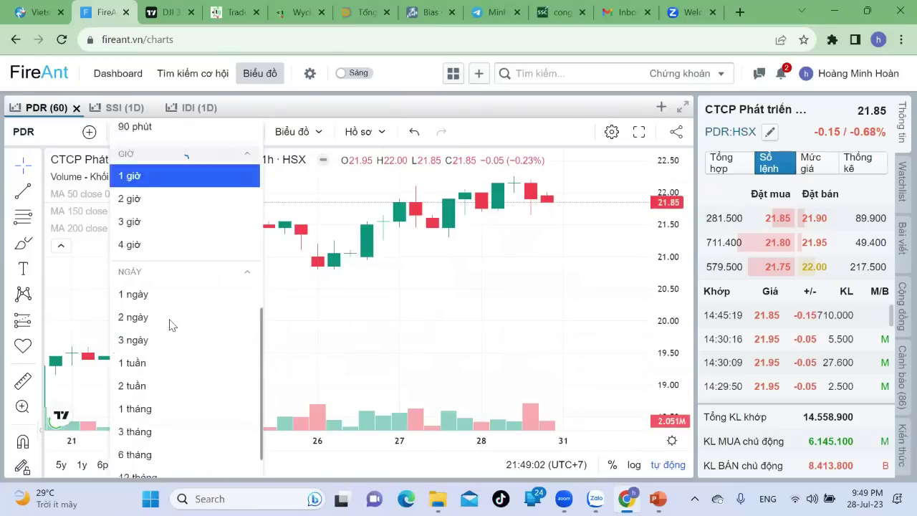
{"action": "scroll", "coordinate": [170, 324], "scroll_direction": "up", "scroll_amount": 5}
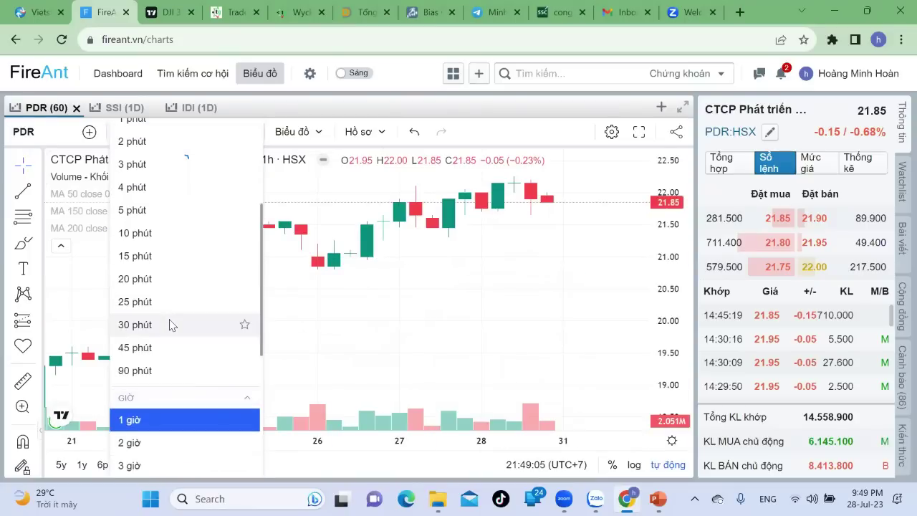
{"action": "left_click", "coordinate": [154, 256]}
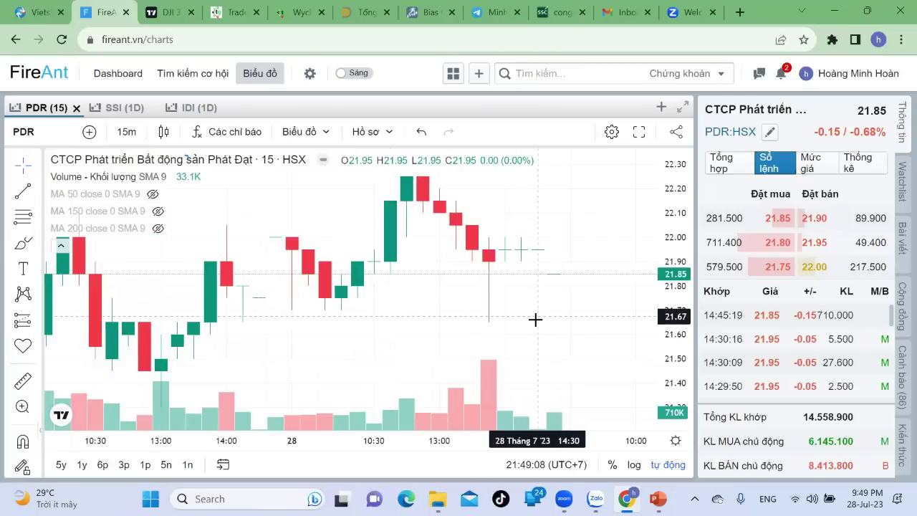
- In full-screen view, draw a rising trend line beneath the 26–28 July lows from about 21.01 to 21.79, and duplicate it parallel along the highs
{"action": "left_click", "coordinate": [639, 131]}
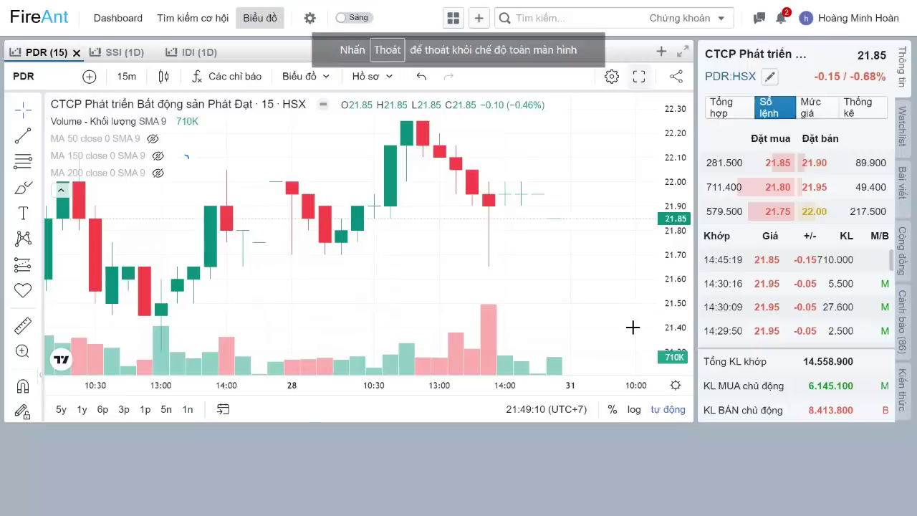
{"action": "scroll", "coordinate": [628, 301], "scroll_direction": "down", "scroll_amount": 5}
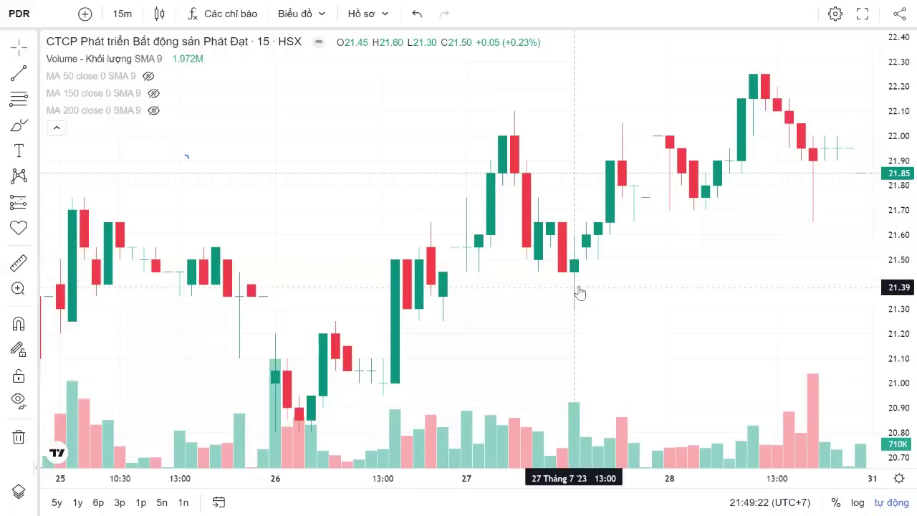
{"action": "left_click", "coordinate": [18, 73]}
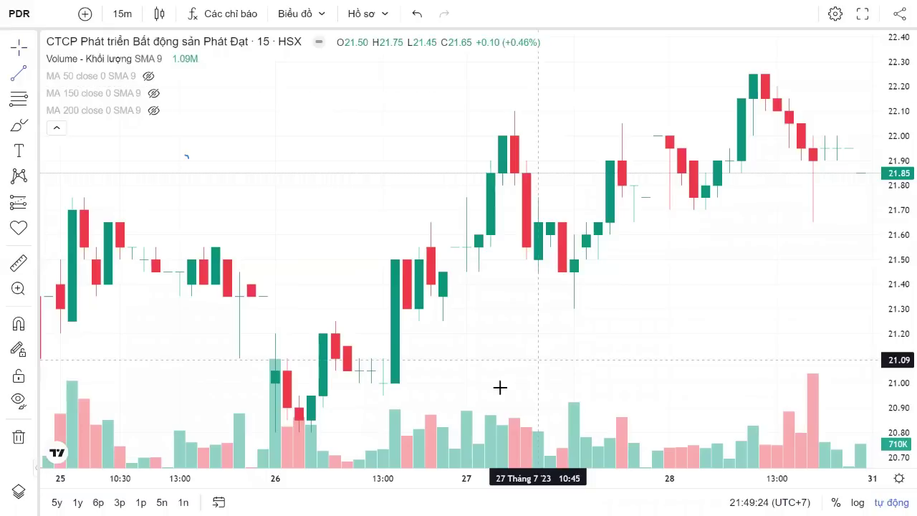
{"action": "left_click", "coordinate": [395, 380]}
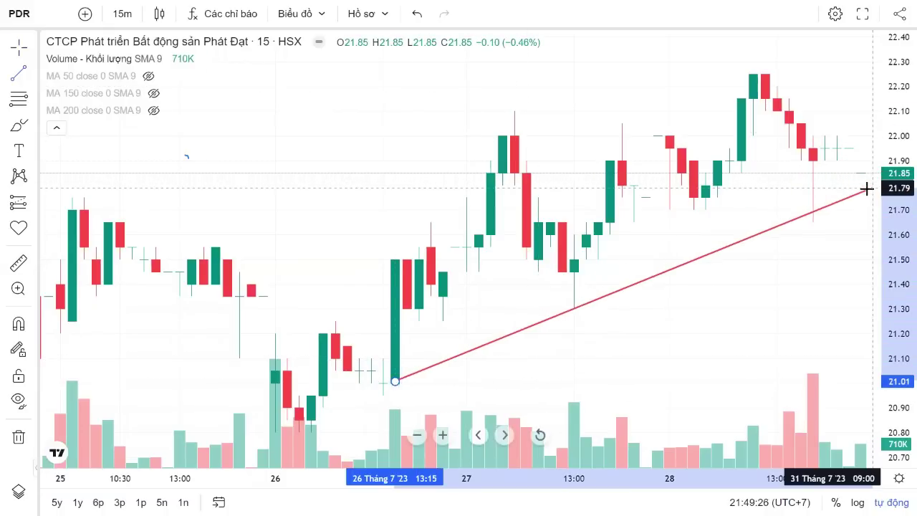
{"action": "left_click", "coordinate": [871, 189]}
{"action": "left_click_drag", "start_coordinate": [749, 238], "coordinate": [666, 116]}
{"action": "left_click", "coordinate": [741, 286]}
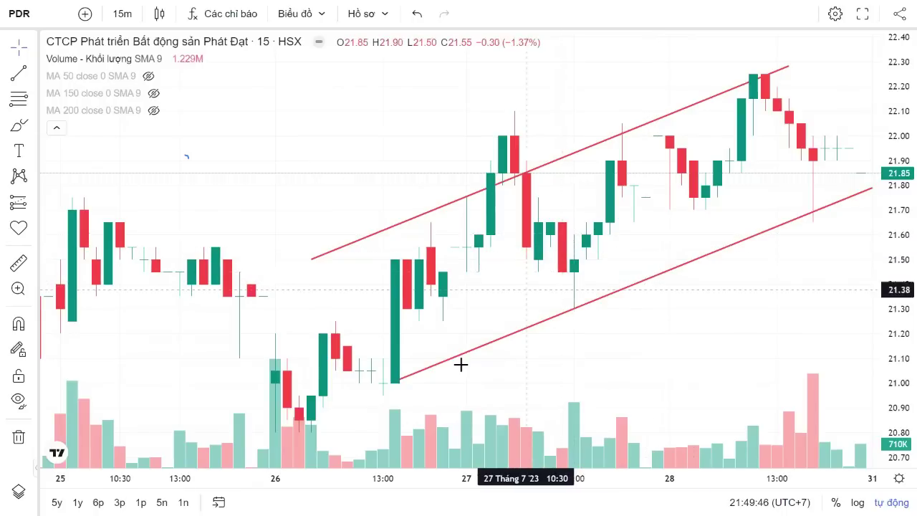
{"action": "scroll", "coordinate": [529, 269], "scroll_direction": "down", "scroll_amount": 3}
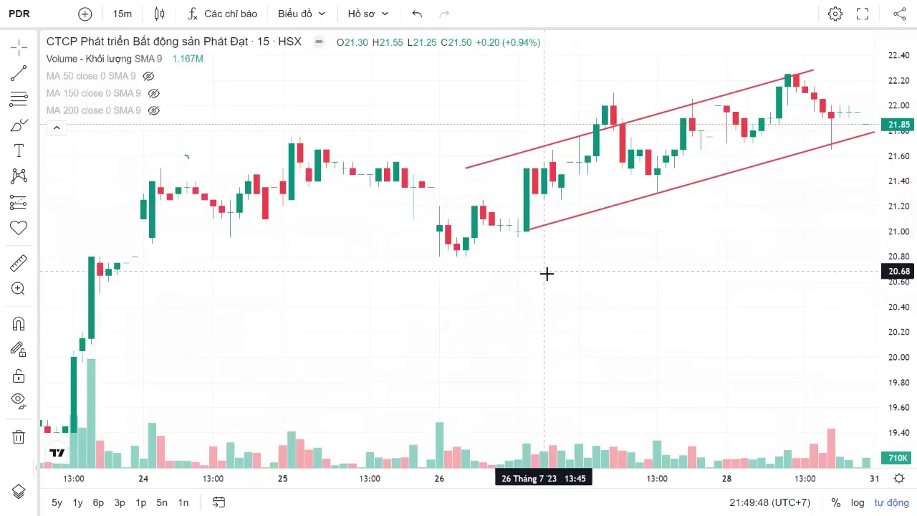
{"action": "key", "text": "alt+t"}
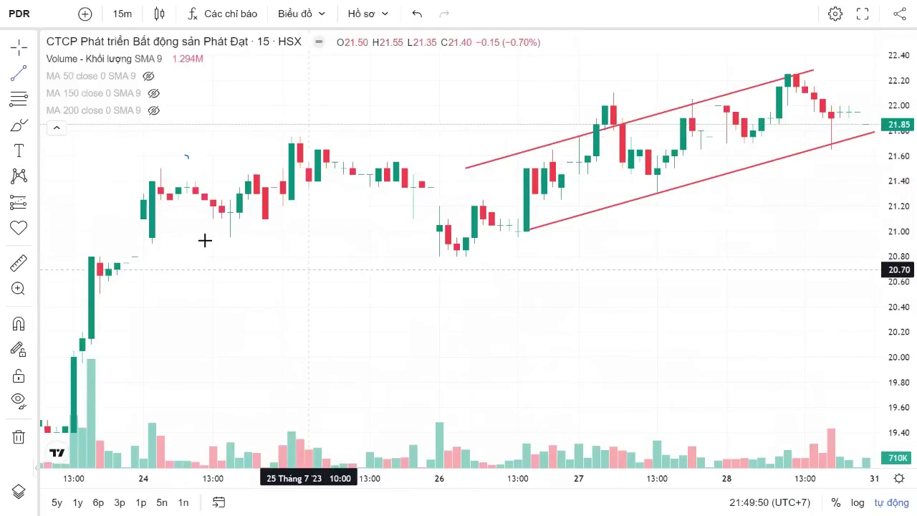
{"action": "left_click", "coordinate": [151, 237]}
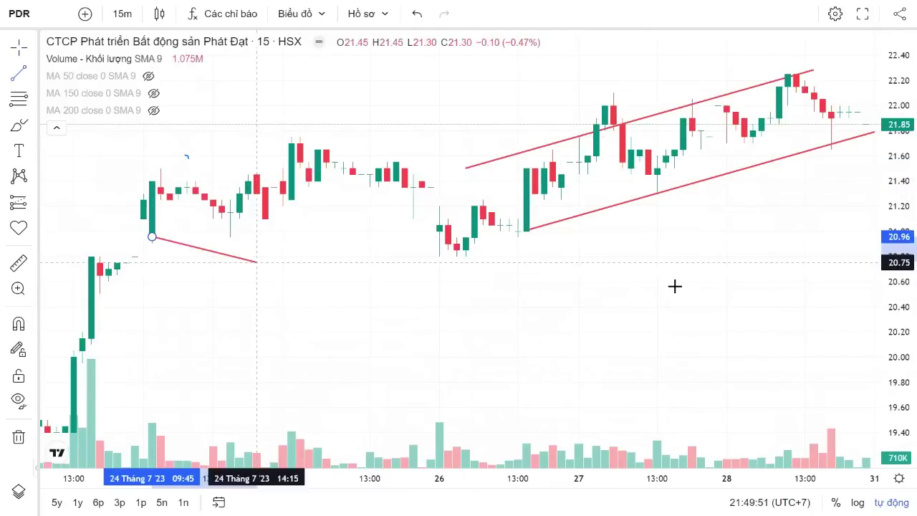
{"action": "left_click", "coordinate": [778, 240]}
{"action": "key", "text": "Delete"}
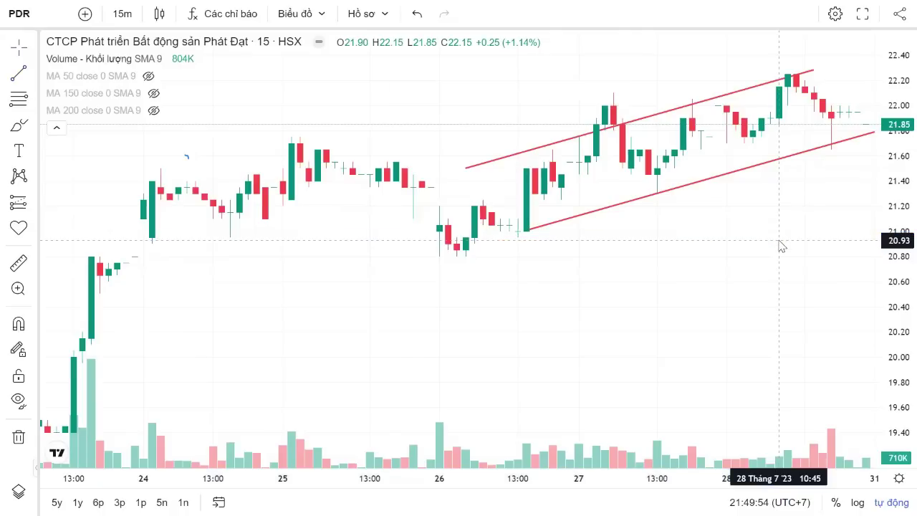
- Draw a nearly level trend line from about 21.26 at 13:45 on 26 July to 21.27 at 13:45 on 27 July
{"action": "scroll", "coordinate": [638, 201], "scroll_direction": "up", "scroll_amount": 2}
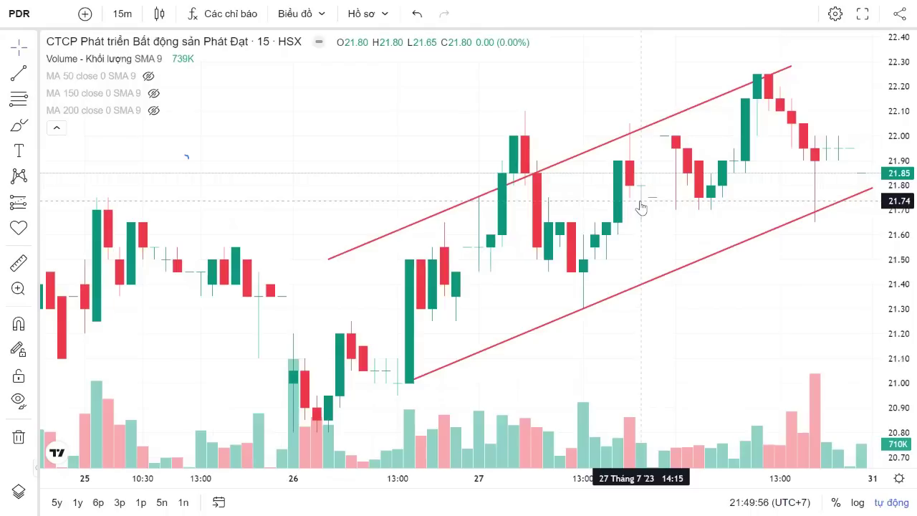
{"action": "key", "text": "alt+t"}
{"action": "left_click", "coordinate": [433, 319]}
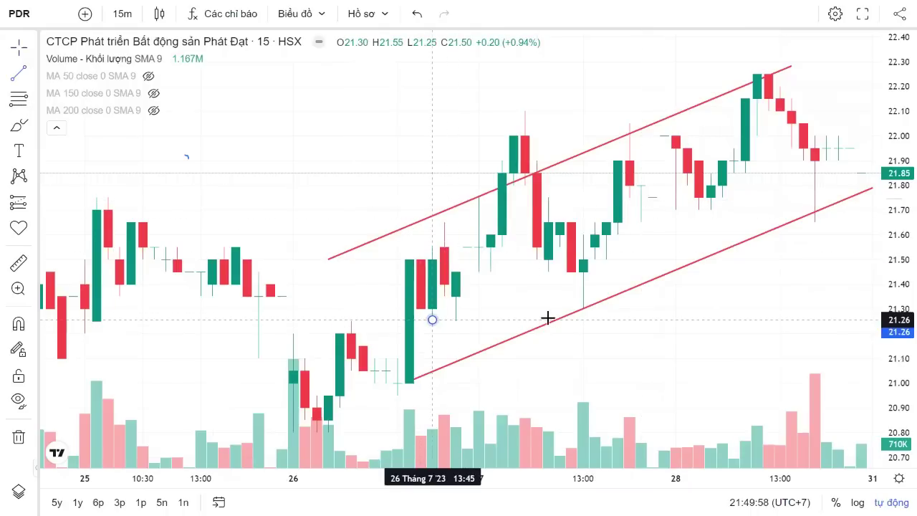
{"action": "left_click", "coordinate": [621, 315]}
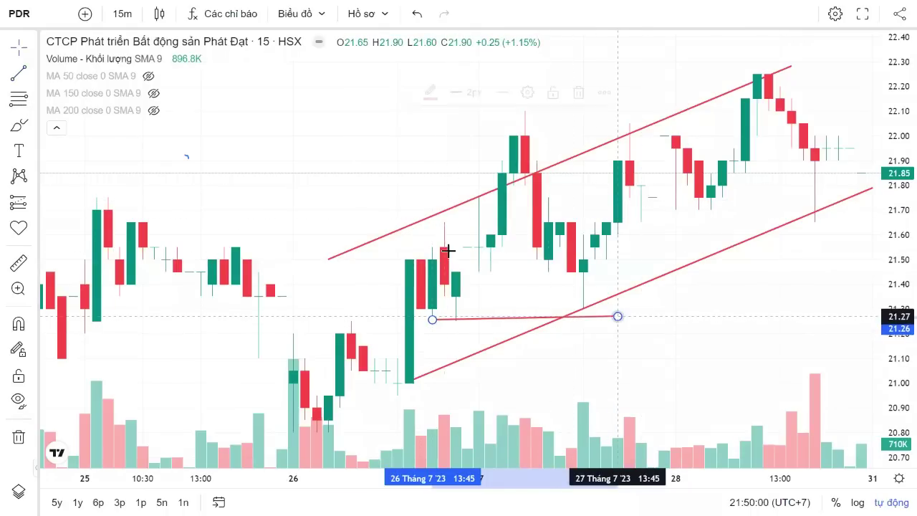
- Mark the zone from about 21.26 to 21.30 between 26 July 13:45 and 27 July 13:15 with a rectangle, and remove the overlapping level line
{"action": "left_click", "coordinate": [36, 129]}
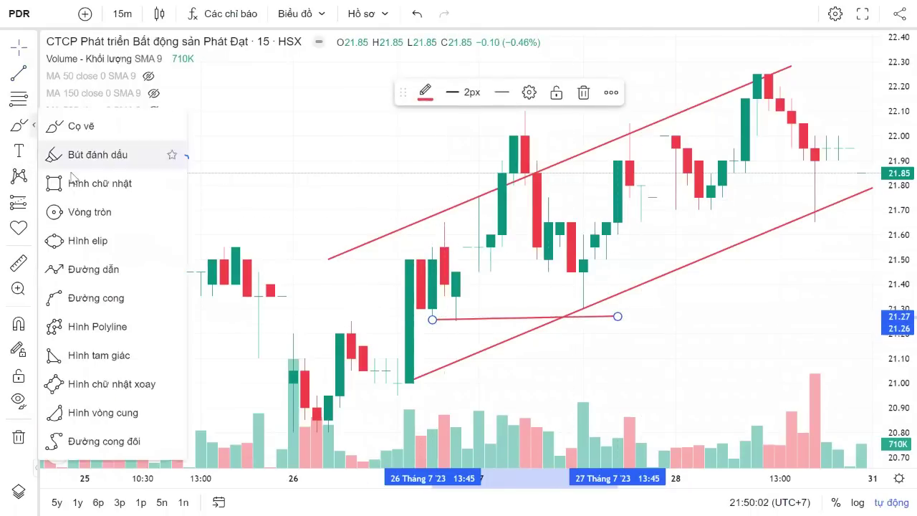
{"action": "left_click", "coordinate": [71, 179]}
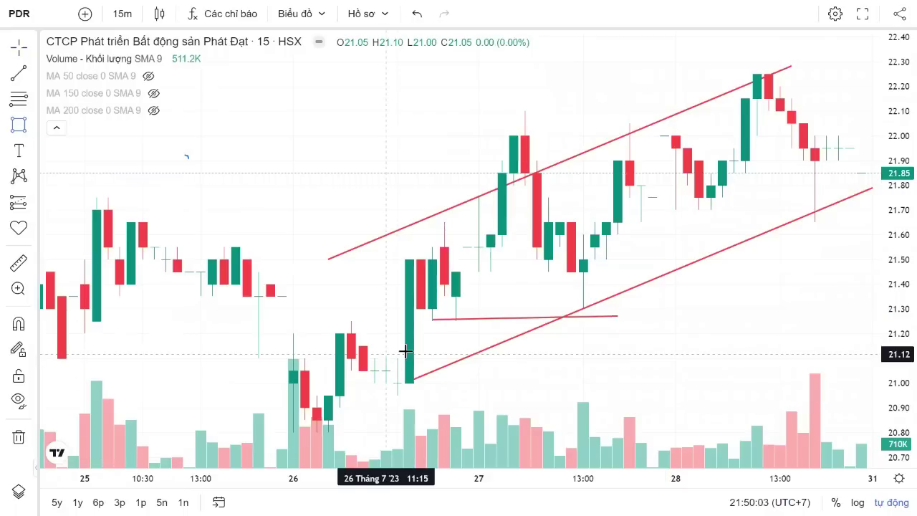
{"action": "left_click", "coordinate": [432, 319]}
{"action": "left_click", "coordinate": [593, 308]}
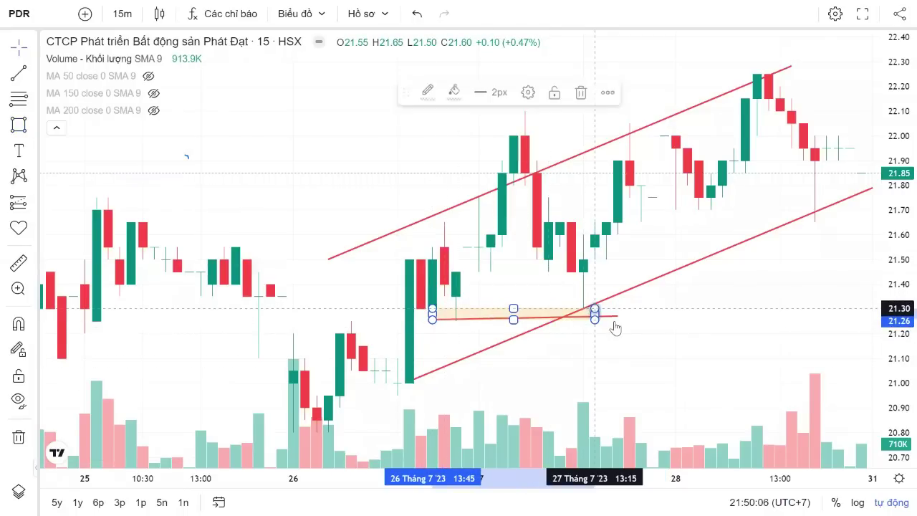
{"action": "left_click", "coordinate": [623, 365]}
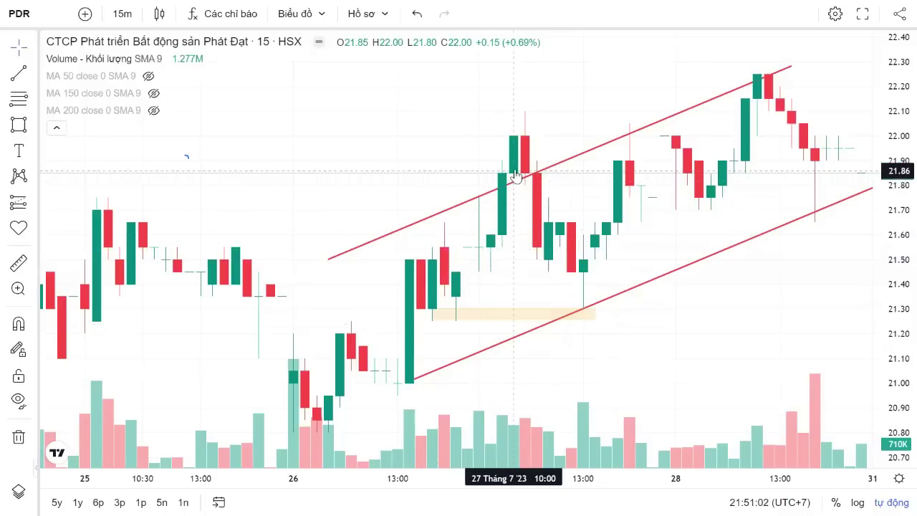
- Circle the 27 July peak candles above the channel's upper line freehand with the brush
{"action": "left_click", "coordinate": [31, 127]}
{"action": "left_click", "coordinate": [45, 129]}
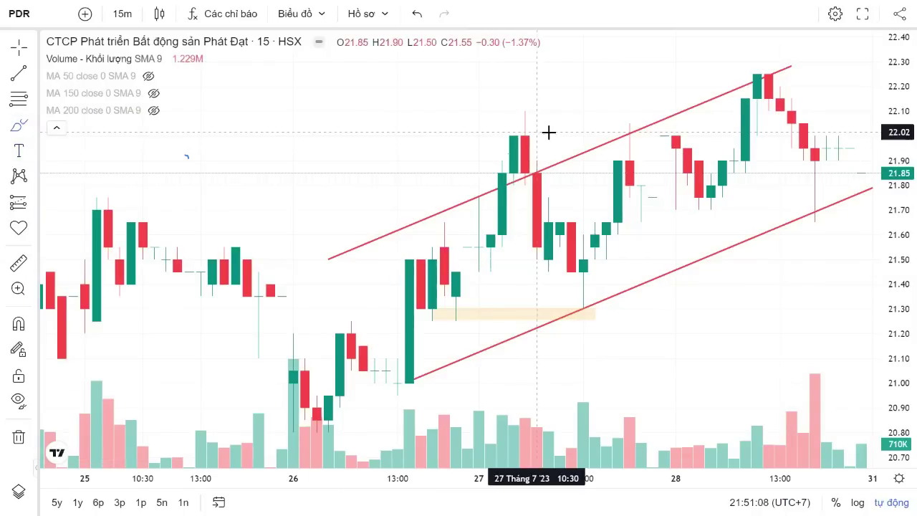
{"action": "mouse_move", "coordinate": [548, 133]}
{"action": "left_mouse_down"}
{"action": "mouse_move", "coordinate": [494, 133]}
{"action": "mouse_move", "coordinate": [502, 172]}
{"action": "mouse_move", "coordinate": [549, 145]}
{"action": "mouse_move", "coordinate": [548, 121]}
{"action": "left_mouse_up"}
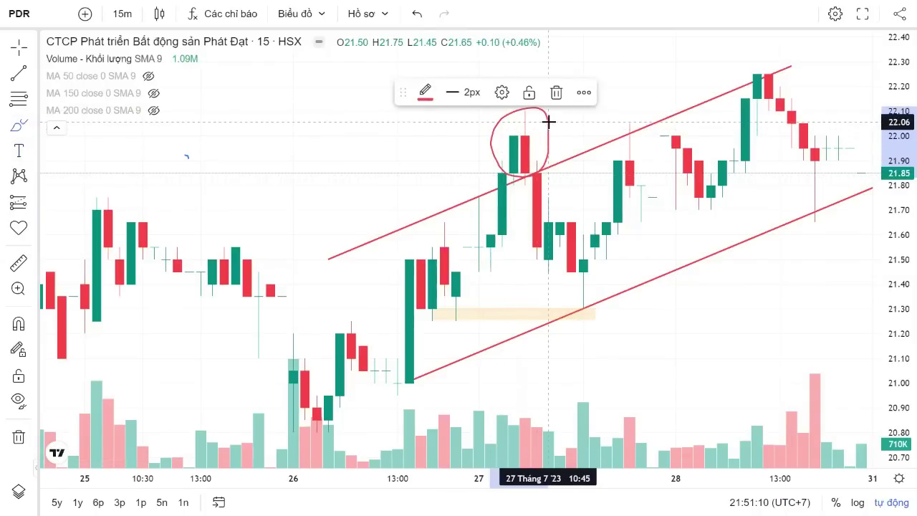
{"action": "left_click", "coordinate": [341, 136]}
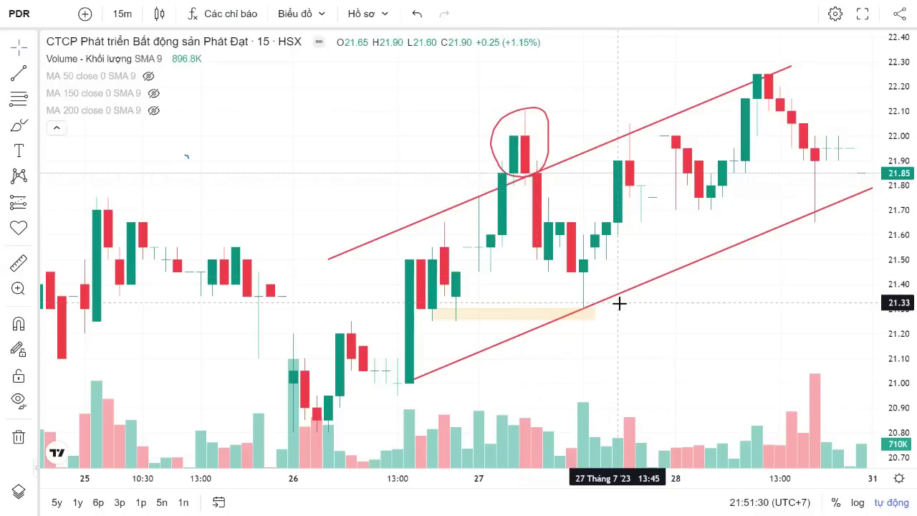
{"action": "key", "text": "Escape"}
{"action": "scroll", "coordinate": [591, 297], "scroll_direction": "down", "scroll_amount": 3}
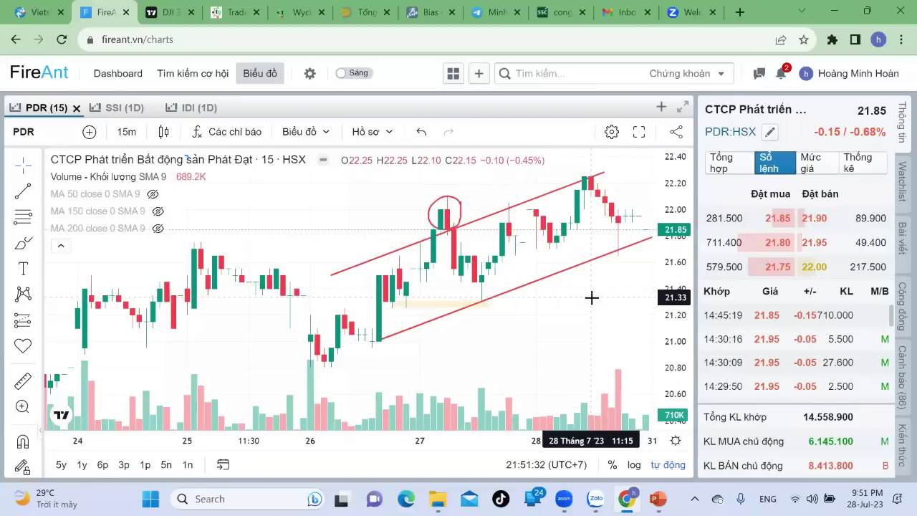
{"action": "left_click", "coordinate": [638, 131]}
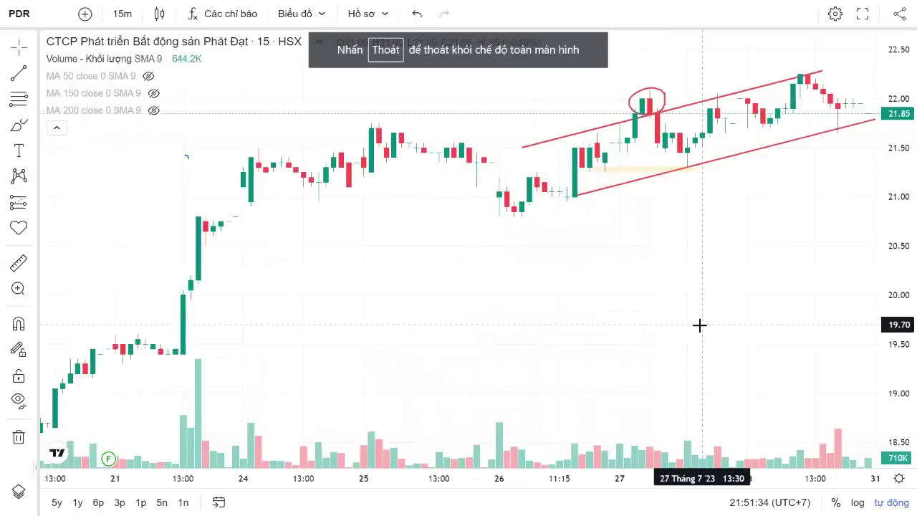
{"action": "scroll", "coordinate": [699, 325], "scroll_direction": "up", "scroll_amount": 4}
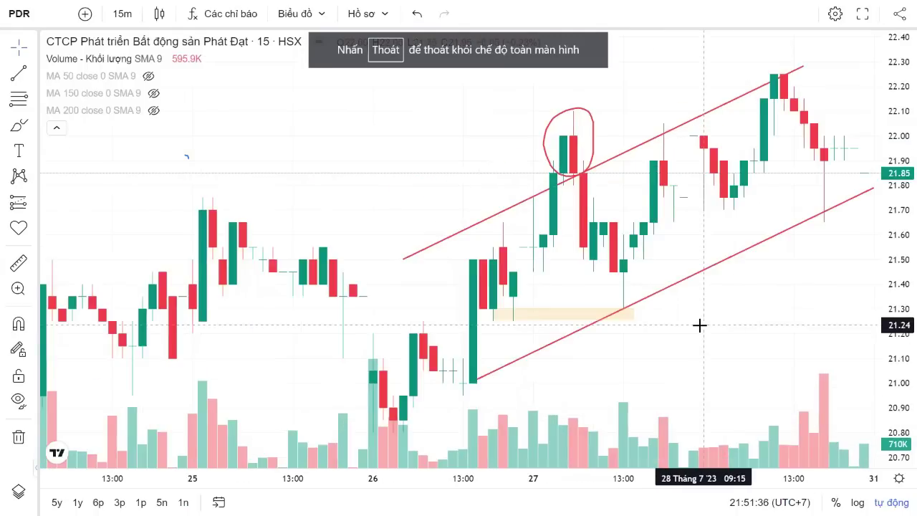
{"action": "scroll", "coordinate": [698, 325], "scroll_direction": "down", "scroll_amount": 2}
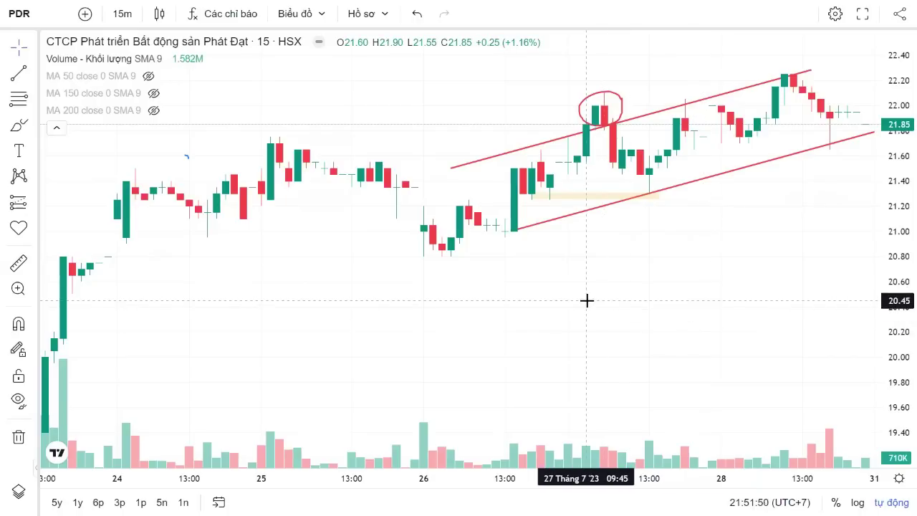
- Switch the chart to the IDC symbol and examine its 15-minute candles, especially the 28 July 10:00 candle and its volume
{"action": "left_click", "coordinate": [43, 19]}
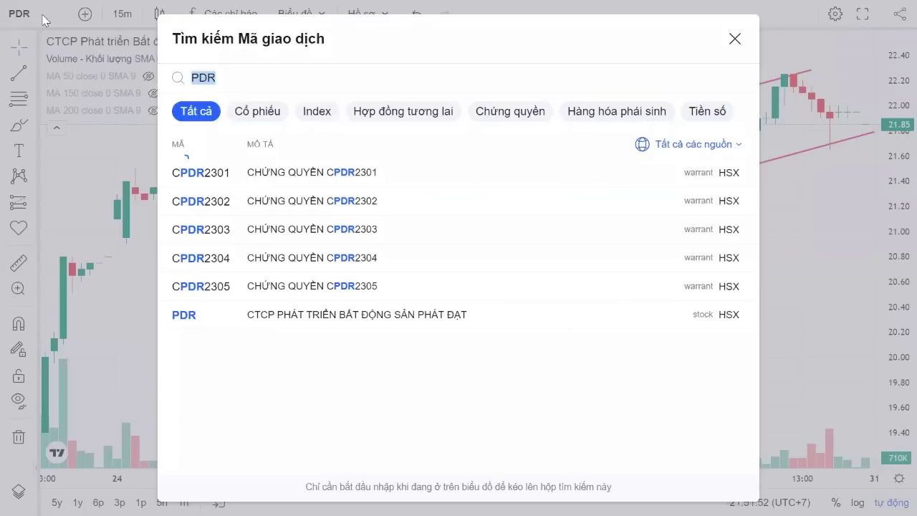
{"action": "type", "text": "IC"}
{"action": "key", "text": "BackSpace"}
{"action": "type", "text": "DC"}
{"action": "key", "text": "Return"}
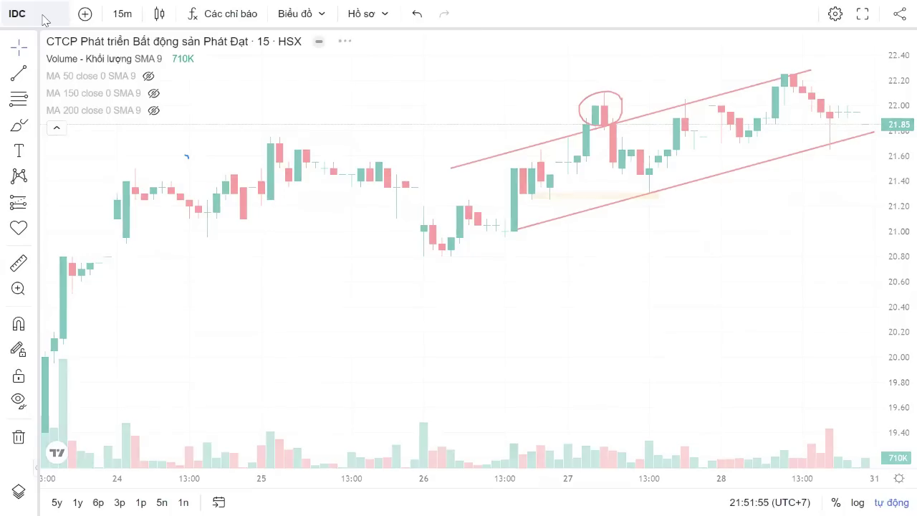
{"action": "scroll", "coordinate": [475, 175], "scroll_direction": "down", "scroll_amount": 4}
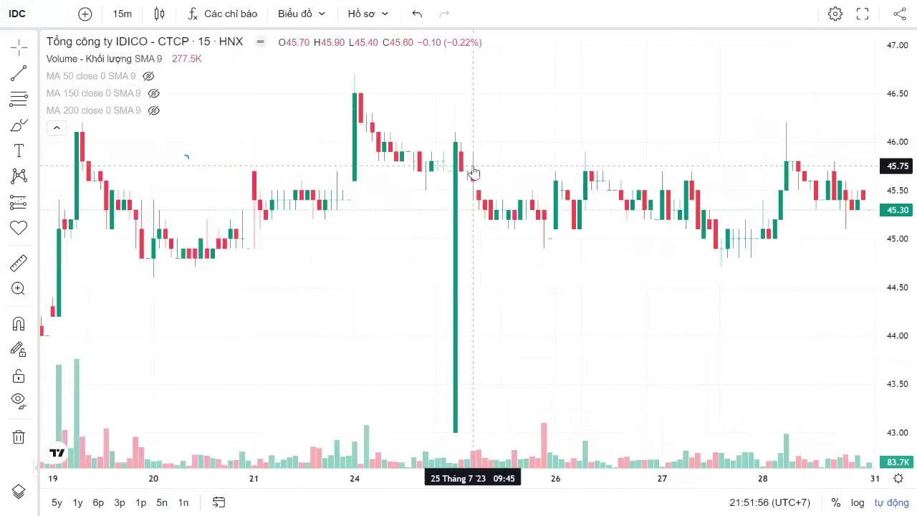
{"action": "scroll", "coordinate": [749, 274], "scroll_direction": "up", "scroll_amount": 2}
{"action": "scroll", "coordinate": [749, 273], "scroll_direction": "up", "scroll_amount": 5}
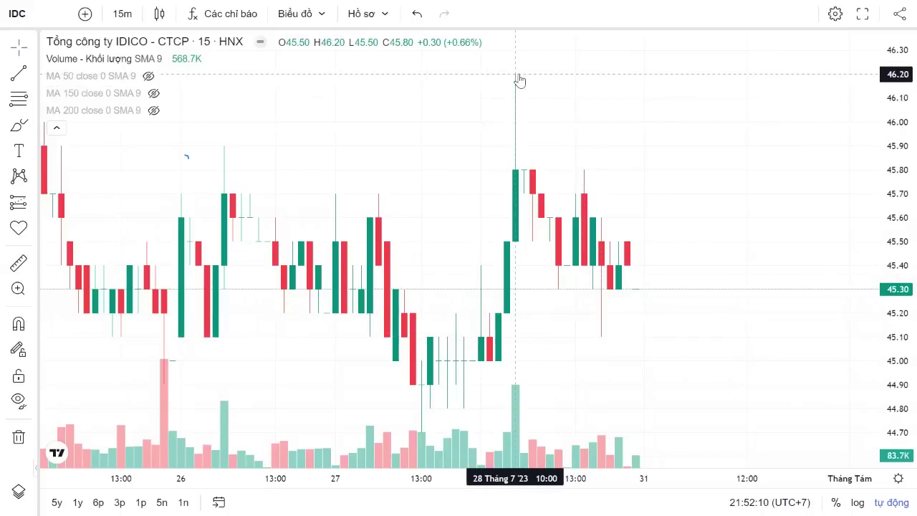
{"action": "scroll", "coordinate": [571, 143], "scroll_direction": "down", "scroll_amount": 2}
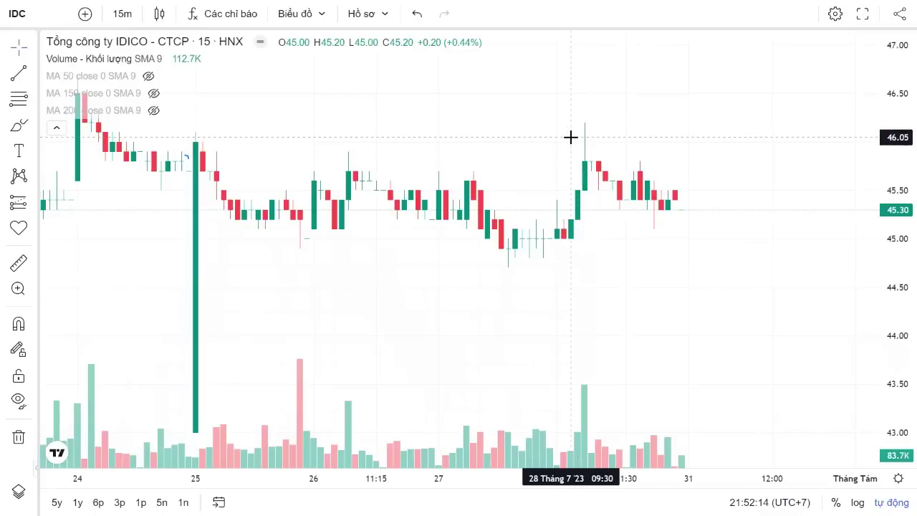
{"action": "scroll", "coordinate": [630, 157], "scroll_direction": "down", "scroll_amount": 1}
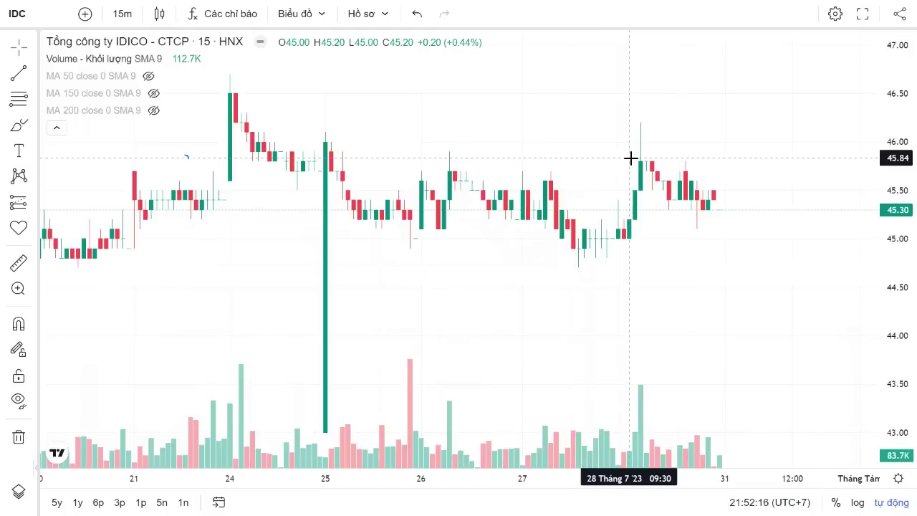
- Set the IDC chart to the 1-day interval and examine the July daily candles and volume against the preceding months
{"action": "left_click", "coordinate": [123, 13]}
{"action": "scroll", "coordinate": [151, 301], "scroll_direction": "down", "scroll_amount": 4}
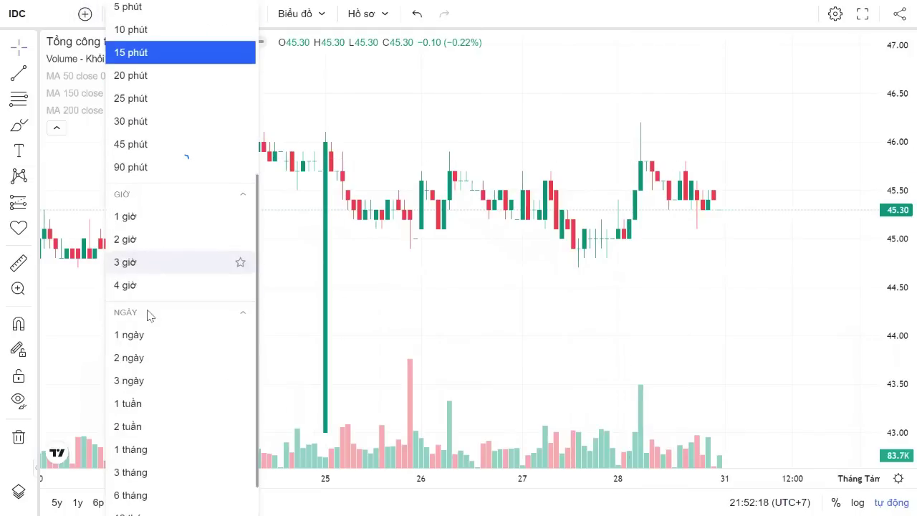
{"action": "left_click", "coordinate": [139, 335]}
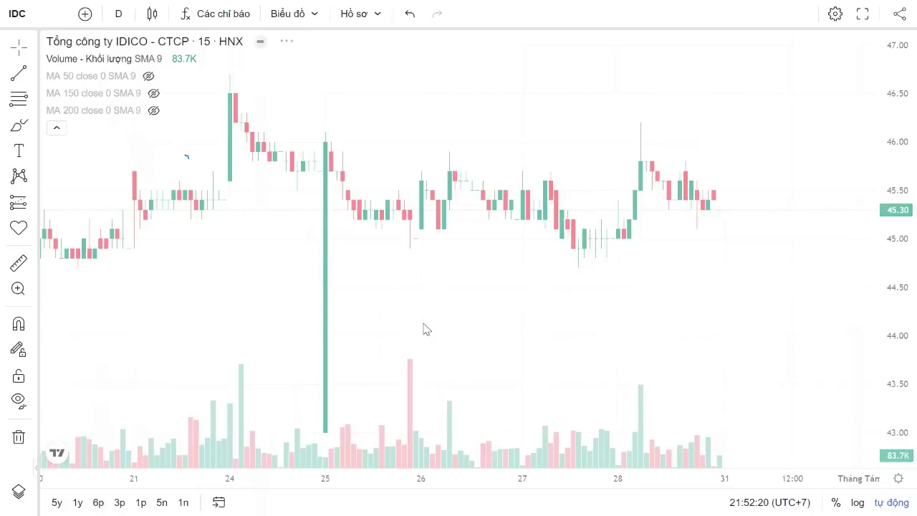
{"action": "scroll", "coordinate": [606, 255], "scroll_direction": "up", "scroll_amount": 4}
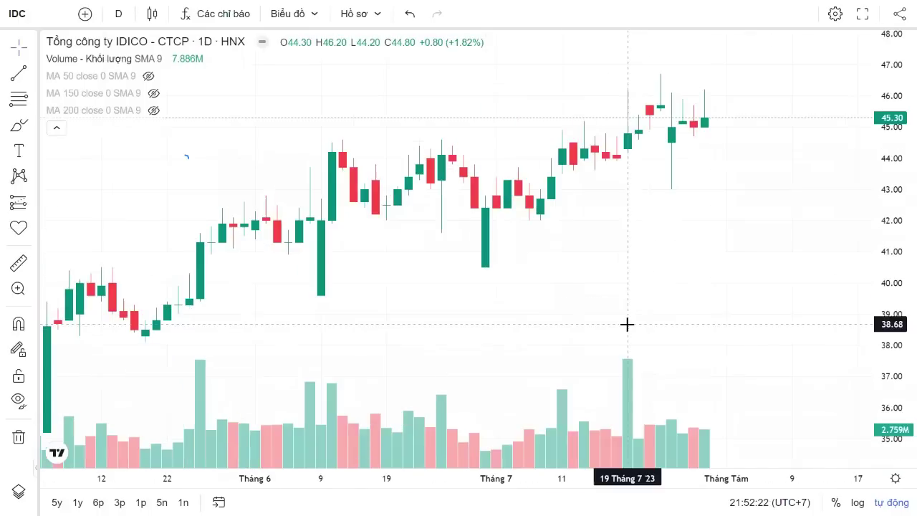
{"action": "scroll", "coordinate": [622, 309], "scroll_direction": "up", "scroll_amount": 2}
{"action": "left_click_drag", "start_coordinate": [555, 275], "coordinate": [607, 269]}
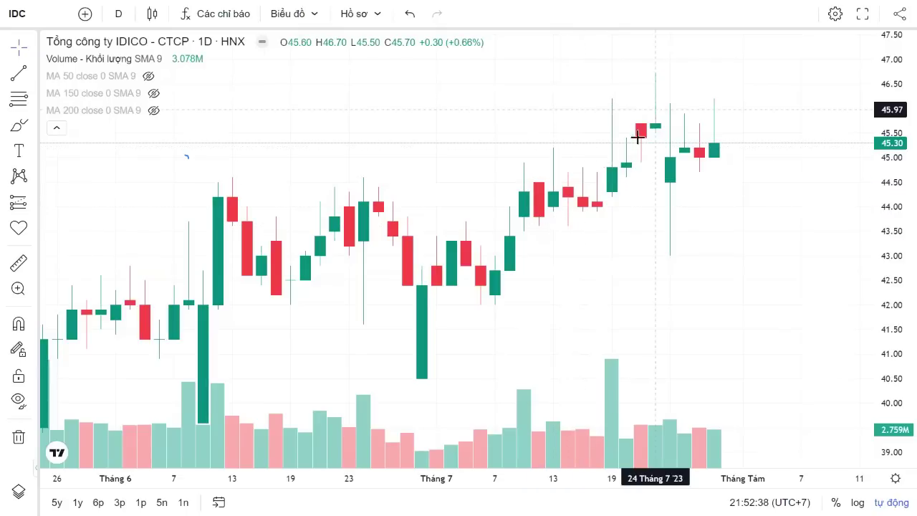
{"action": "scroll", "coordinate": [617, 237], "scroll_direction": "down", "scroll_amount": 5}
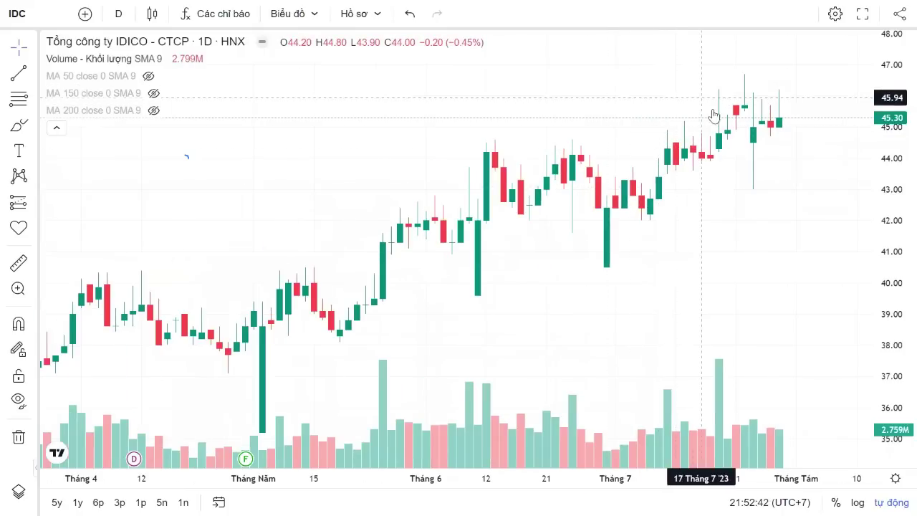
{"action": "scroll", "coordinate": [279, 257], "scroll_direction": "down", "scroll_amount": 2}
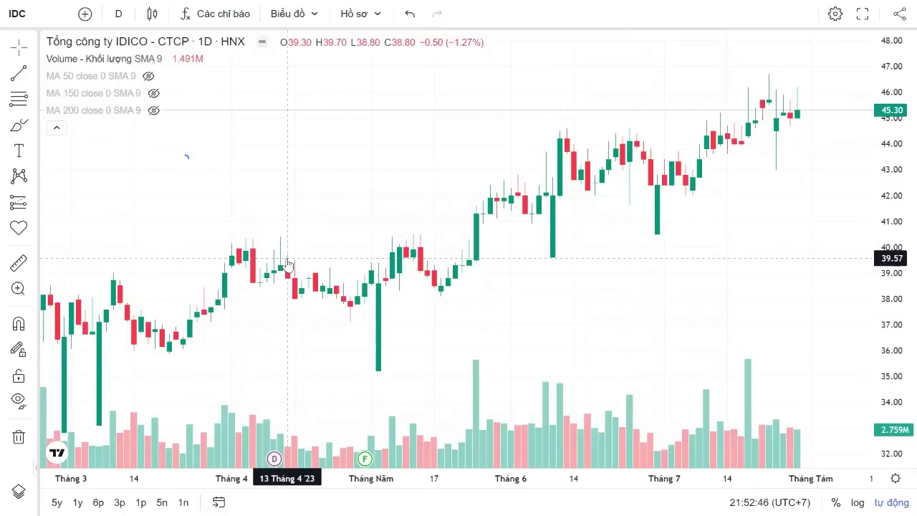
- Examine the IDC daily candles and volume over a longer period, back to the start of 2023
{"action": "scroll", "coordinate": [287, 262], "scroll_direction": "down", "scroll_amount": 3}
{"action": "scroll", "coordinate": [519, 278], "scroll_direction": "up", "scroll_amount": 2}
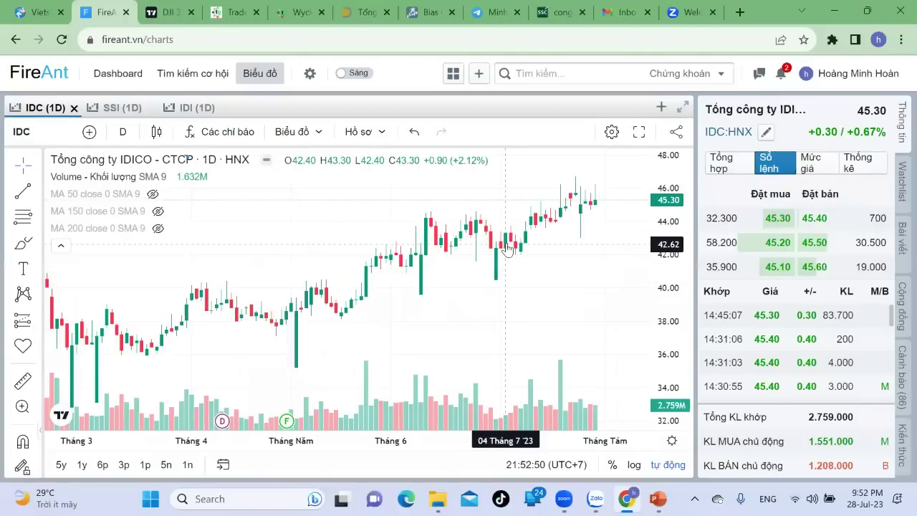
{"action": "scroll", "coordinate": [519, 278], "scroll_direction": "down", "scroll_amount": 2}
{"action": "scroll", "coordinate": [519, 278], "scroll_direction": "up", "scroll_amount": 1}
{"action": "scroll", "coordinate": [507, 248], "scroll_direction": "up", "scroll_amount": 1}
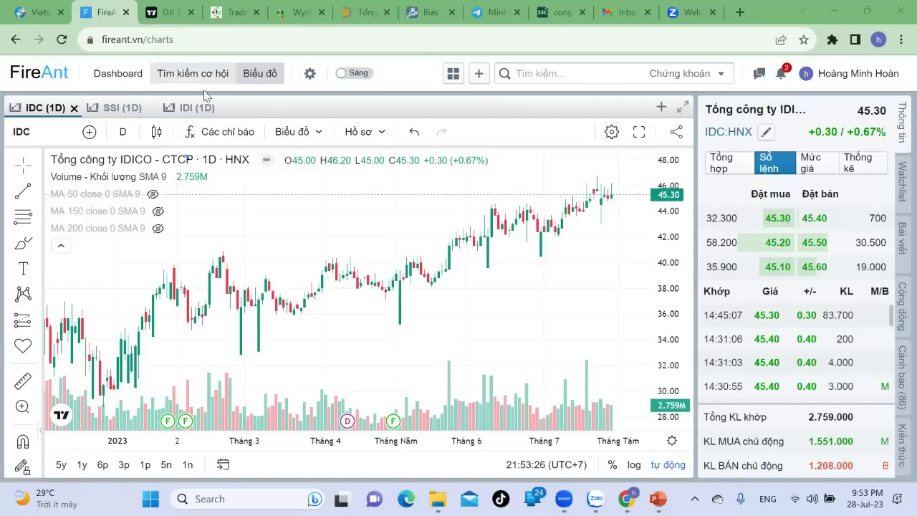
- Open the realtime stock filter (Lọc realtime) and start a new filter without conditions
{"action": "left_click", "coordinate": [189, 74]}
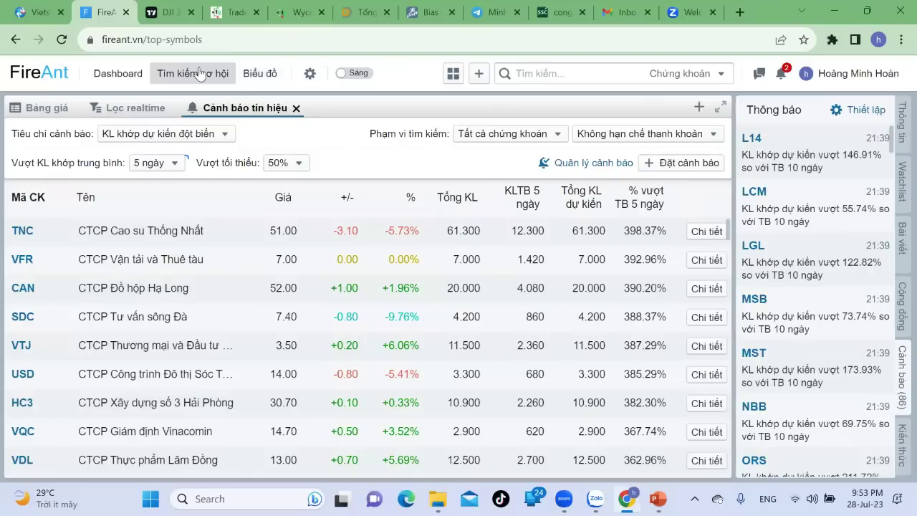
{"action": "left_click", "coordinate": [141, 113]}
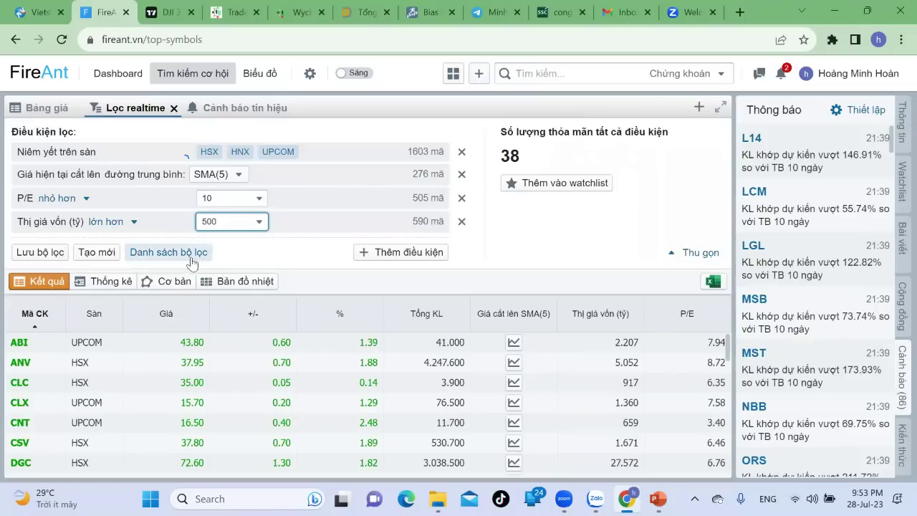
{"action": "left_click", "coordinate": [103, 254]}
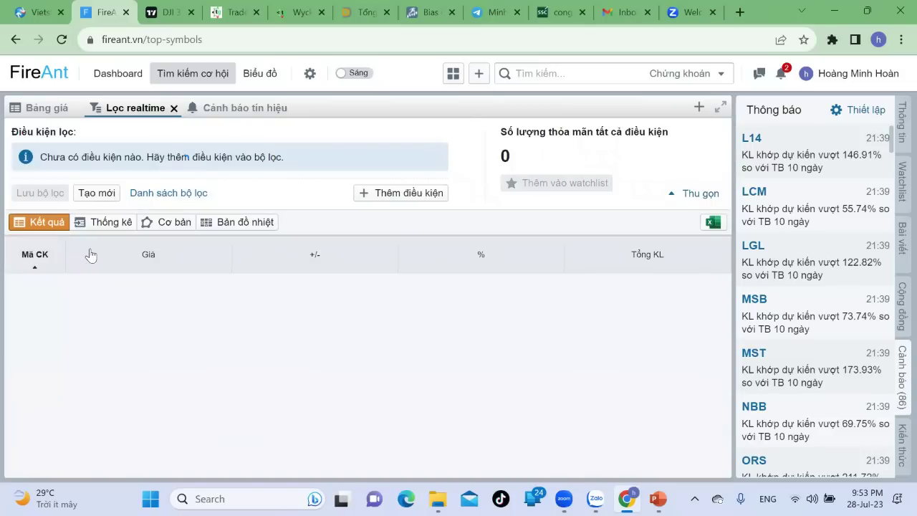
- Add the filter conditions Tổng KL and Giá hiện tại cắt lên đường SMA
{"action": "left_click", "coordinate": [397, 193]}
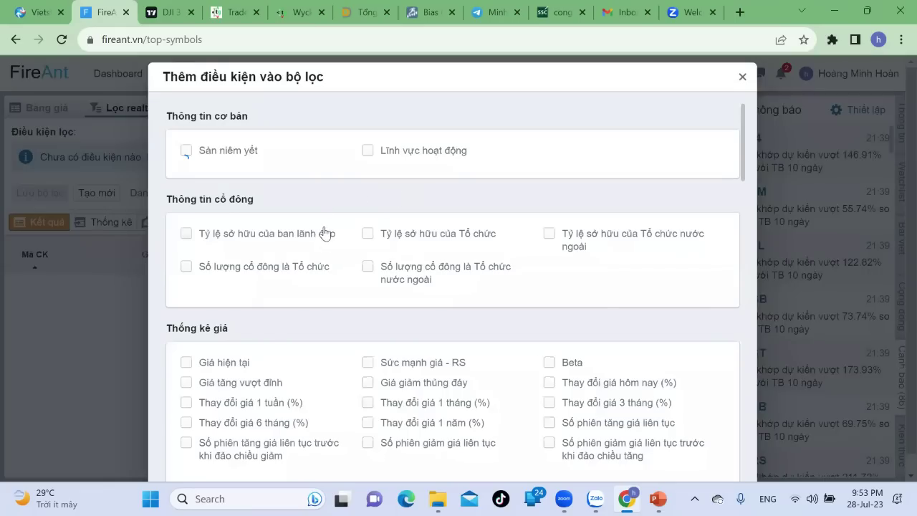
{"action": "scroll", "coordinate": [323, 233], "scroll_direction": "down", "scroll_amount": 2}
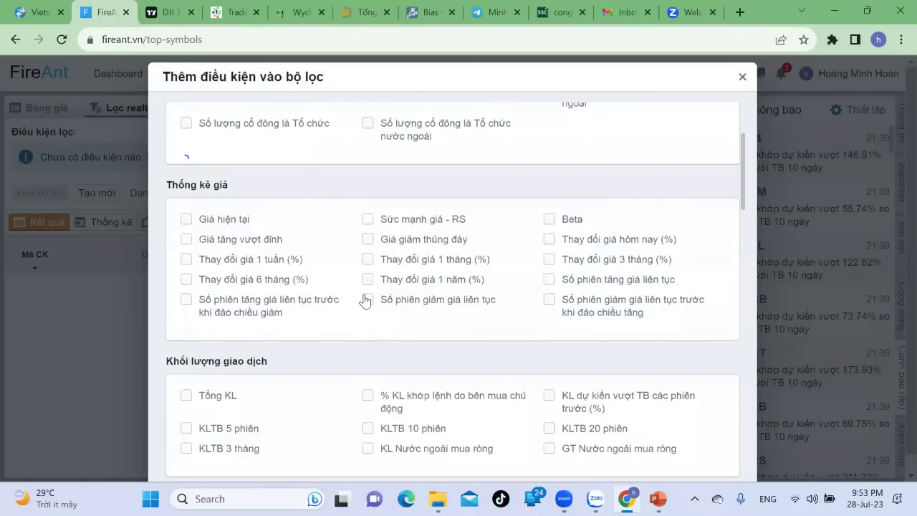
{"action": "scroll", "coordinate": [363, 299], "scroll_direction": "down", "scroll_amount": 3}
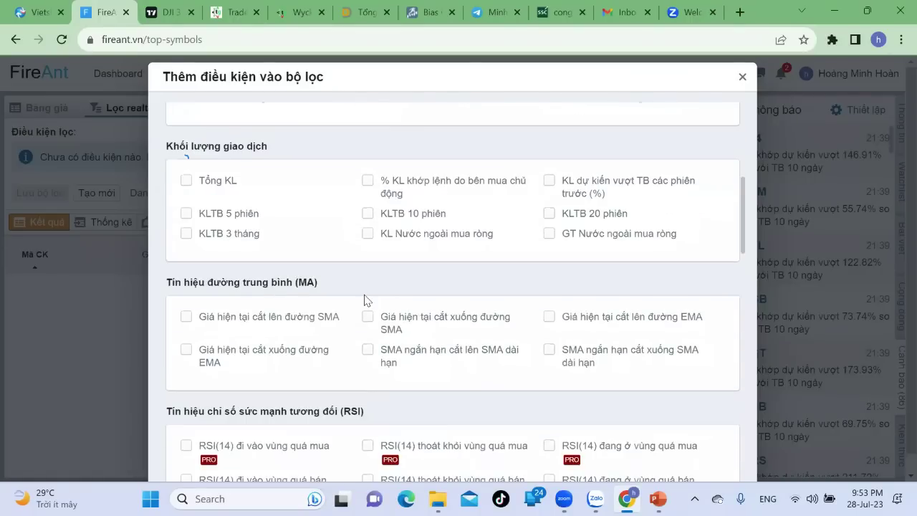
{"action": "left_click", "coordinate": [186, 234]}
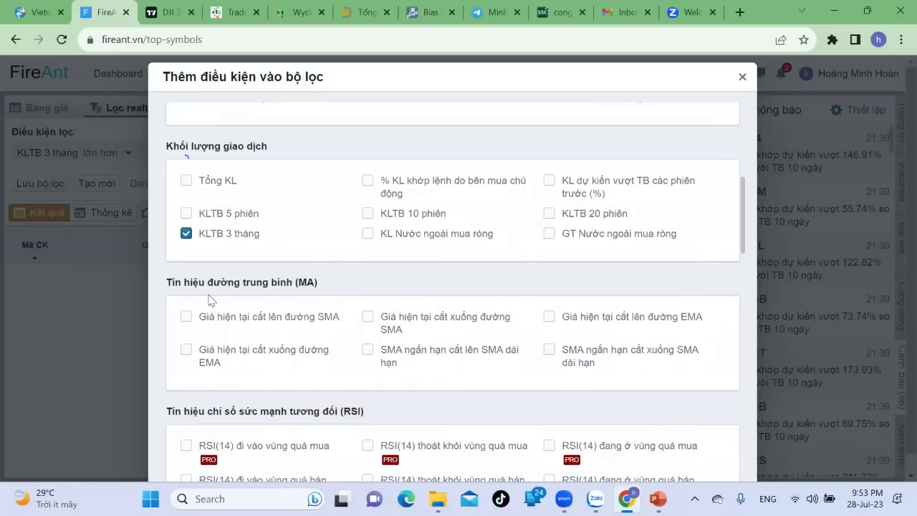
{"action": "left_click", "coordinate": [186, 234]}
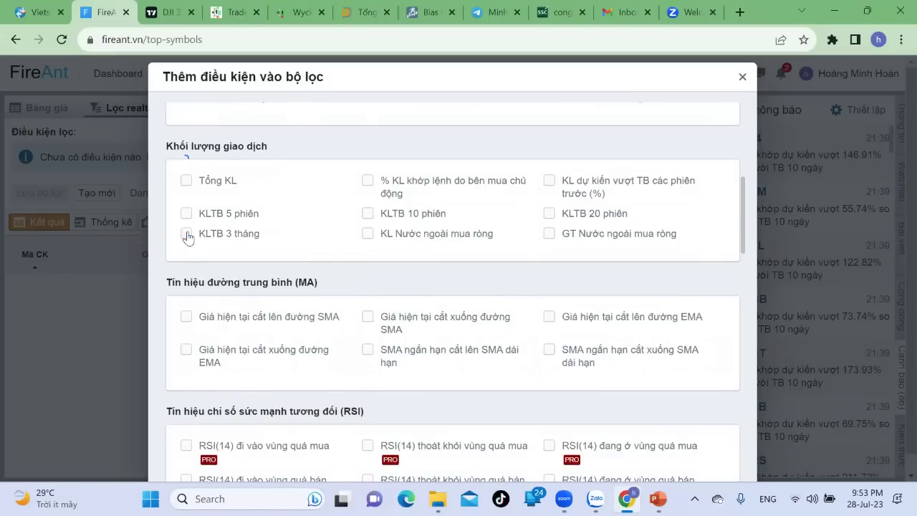
{"action": "left_click", "coordinate": [185, 181]}
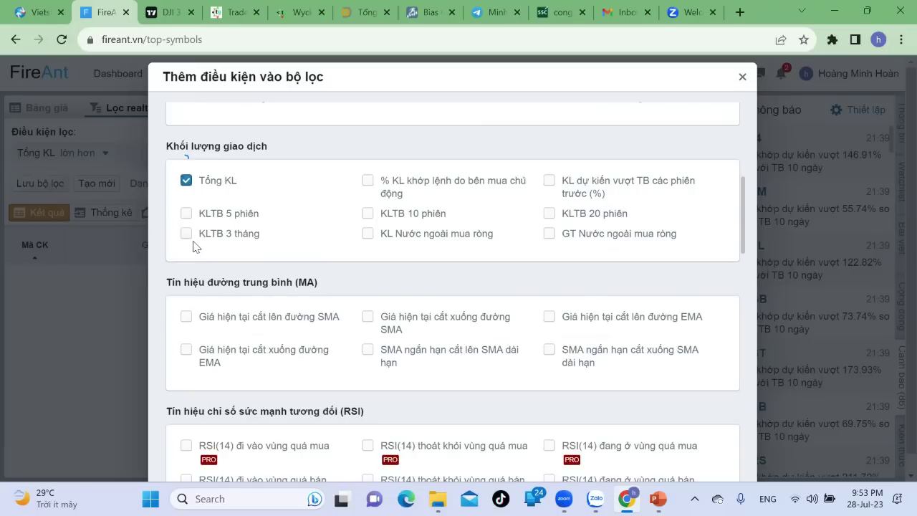
{"action": "left_click", "coordinate": [187, 318]}
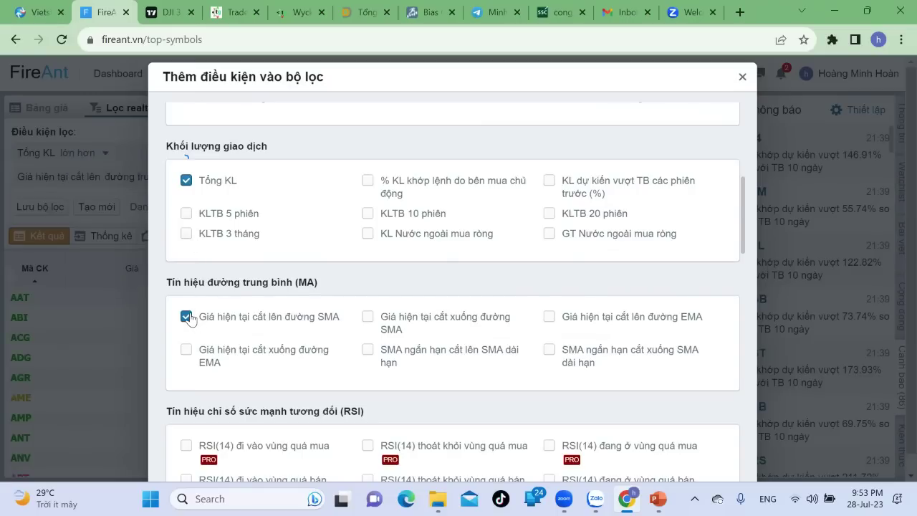
- Try to add the RSI(14) đi vào vùng quá mua condition, and review the price and volume conditions on offer
{"action": "scroll", "coordinate": [190, 318], "scroll_direction": "down", "scroll_amount": 2}
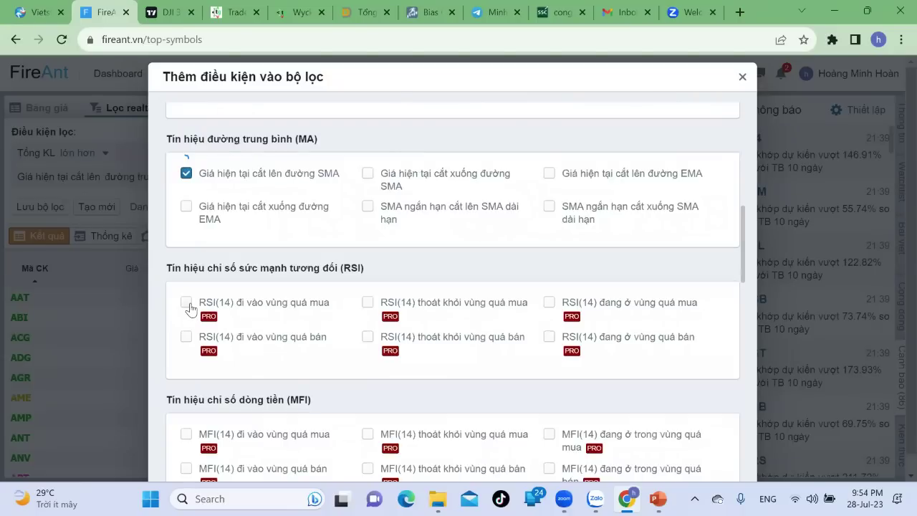
{"action": "left_click", "coordinate": [187, 302]}
{"action": "left_click", "coordinate": [500, 296]}
{"action": "scroll", "coordinate": [360, 392], "scroll_direction": "up", "scroll_amount": 3}
{"action": "scroll", "coordinate": [359, 392], "scroll_direction": "up", "scroll_amount": 2}
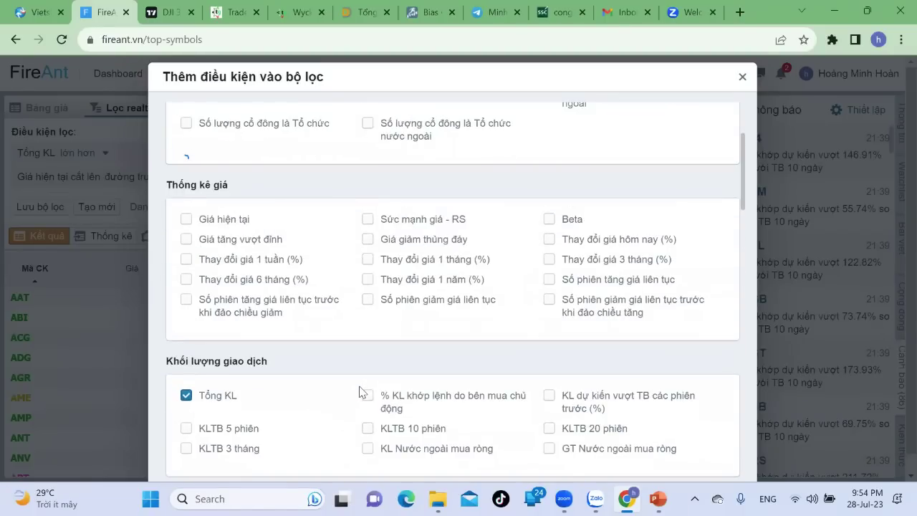
{"action": "scroll", "coordinate": [359, 391], "scroll_direction": "up", "scroll_amount": 2}
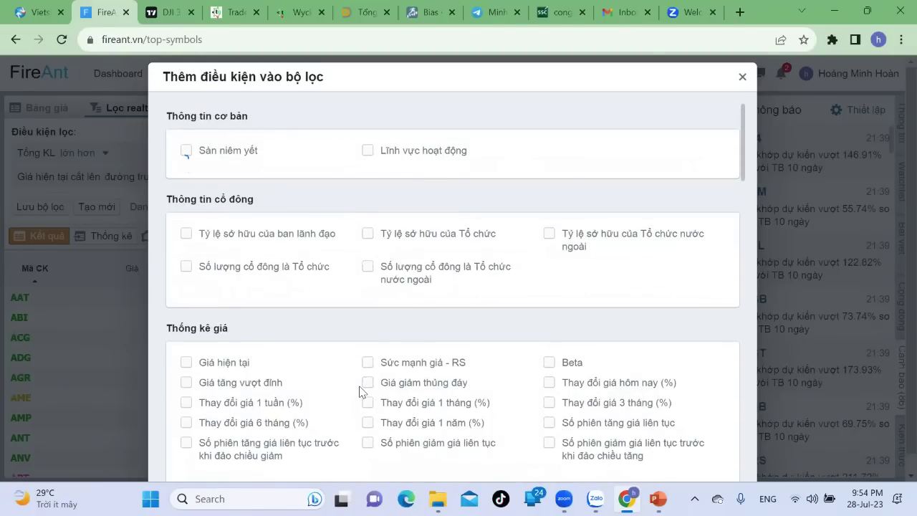
{"action": "scroll", "coordinate": [359, 392], "scroll_direction": "down", "scroll_amount": 2}
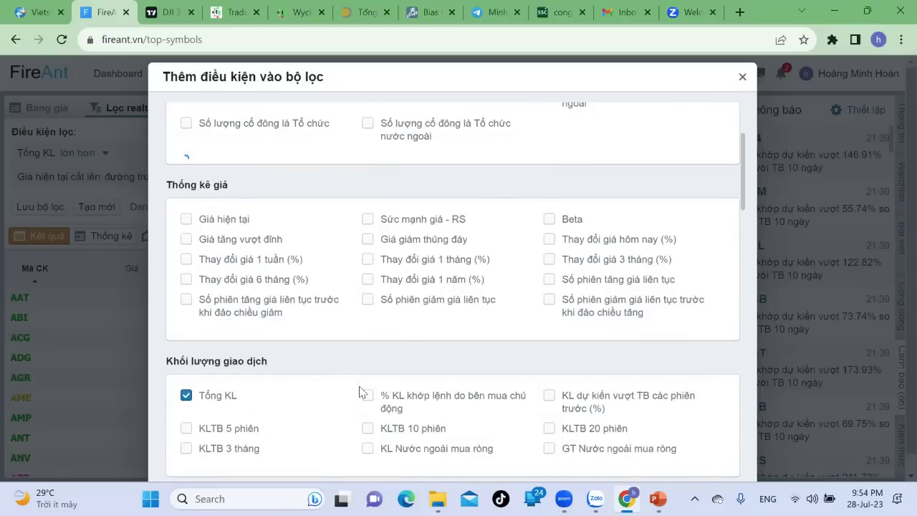
{"action": "left_click", "coordinate": [742, 77]}
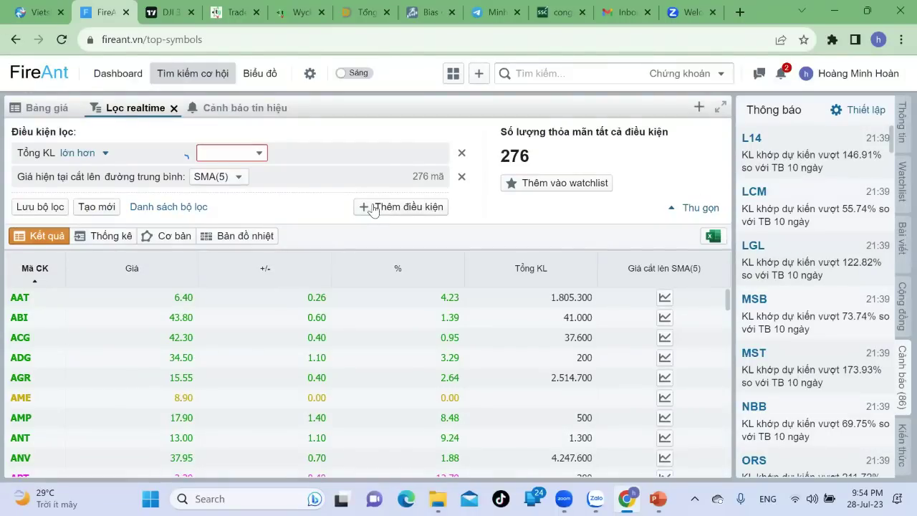
- Remove the Giá hiện tại cắt lên đường SMA condition and look through the other available filter criteria
{"action": "left_click", "coordinate": [400, 207]}
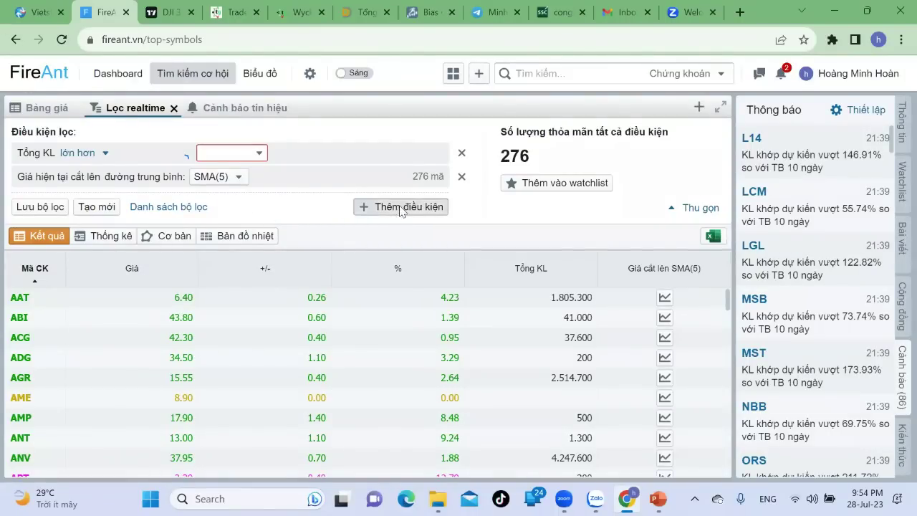
{"action": "scroll", "coordinate": [358, 311], "scroll_direction": "down", "scroll_amount": 3}
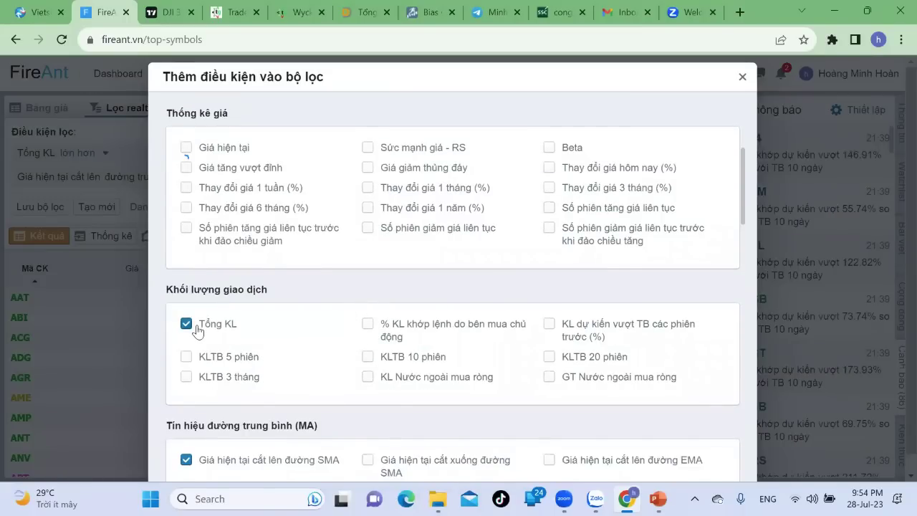
{"action": "scroll", "coordinate": [200, 325], "scroll_direction": "down", "scroll_amount": 6}
{"action": "scroll", "coordinate": [208, 324], "scroll_direction": "up", "scroll_amount": 4}
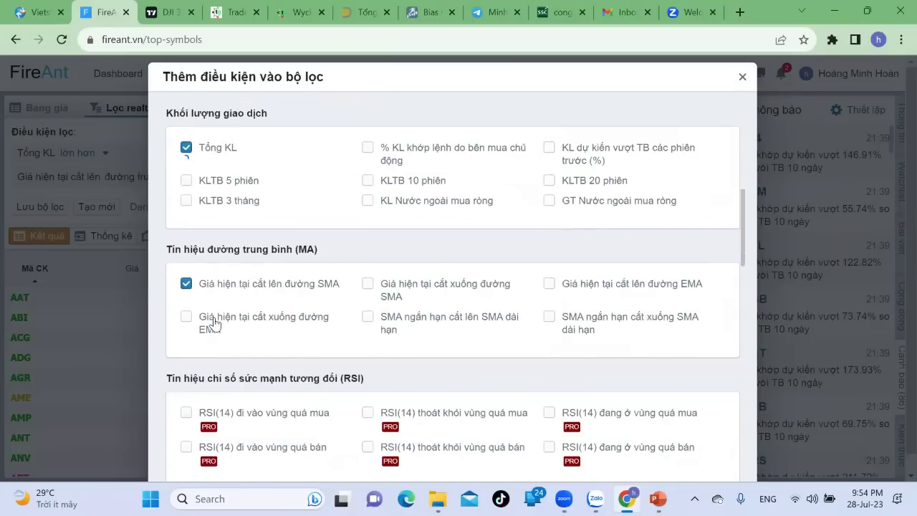
{"action": "left_click", "coordinate": [186, 316]}
{"action": "scroll", "coordinate": [311, 259], "scroll_direction": "up", "scroll_amount": 4}
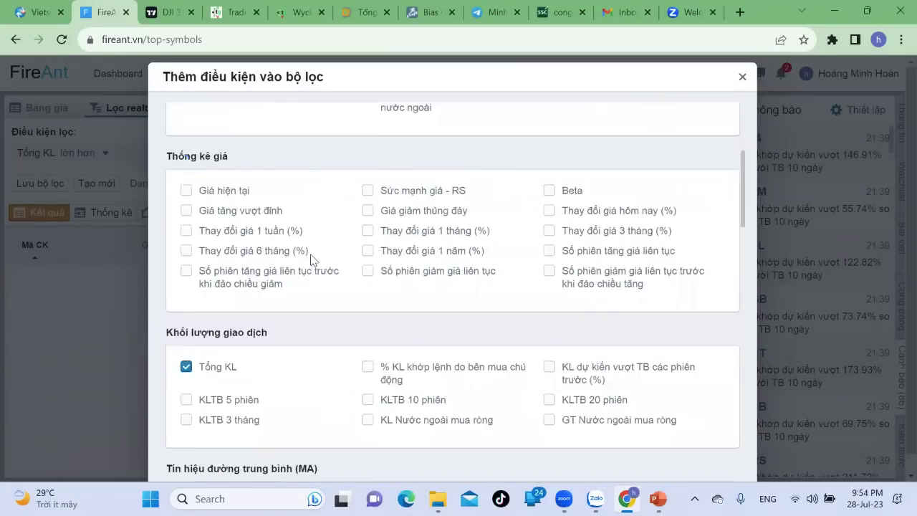
{"action": "scroll", "coordinate": [311, 259], "scroll_direction": "down", "scroll_amount": 10}
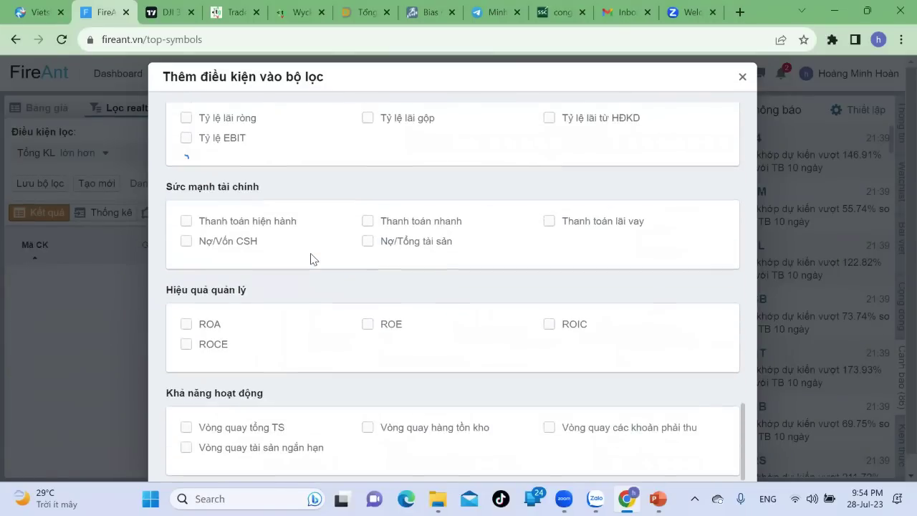
{"action": "scroll", "coordinate": [314, 252], "scroll_direction": "up", "scroll_amount": 4}
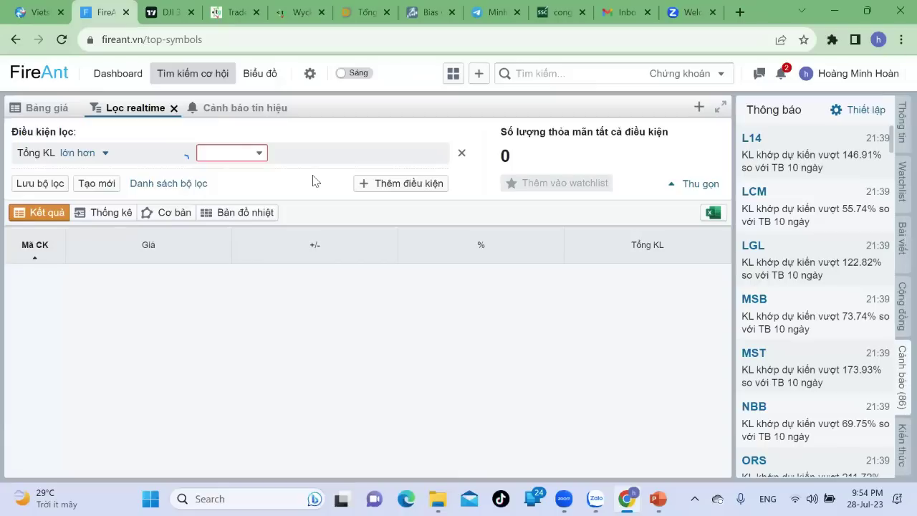
- Set the Tổng KL condition to greater than 1.000.000
{"action": "left_click", "coordinate": [742, 76]}
{"action": "left_click", "coordinate": [258, 155]}
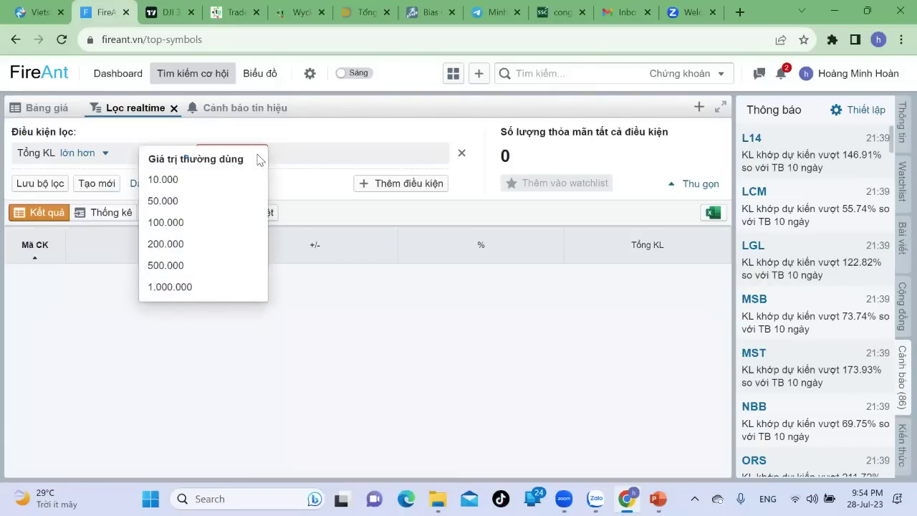
{"action": "left_click", "coordinate": [214, 285]}
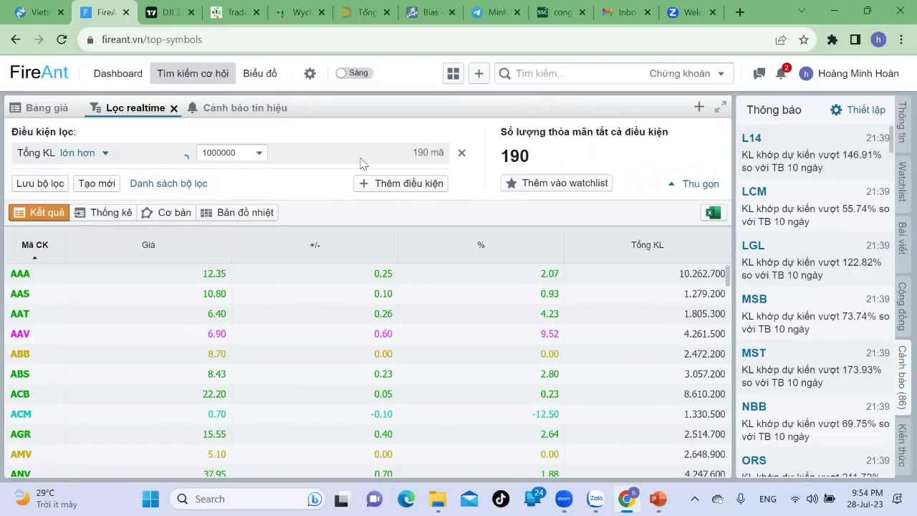
- Replace the Tổng KL filter condition with the 10-session average volume condition, KLTB 10 phiên
{"action": "left_click", "coordinate": [423, 185]}
{"action": "scroll", "coordinate": [290, 319], "scroll_direction": "down", "scroll_amount": 5}
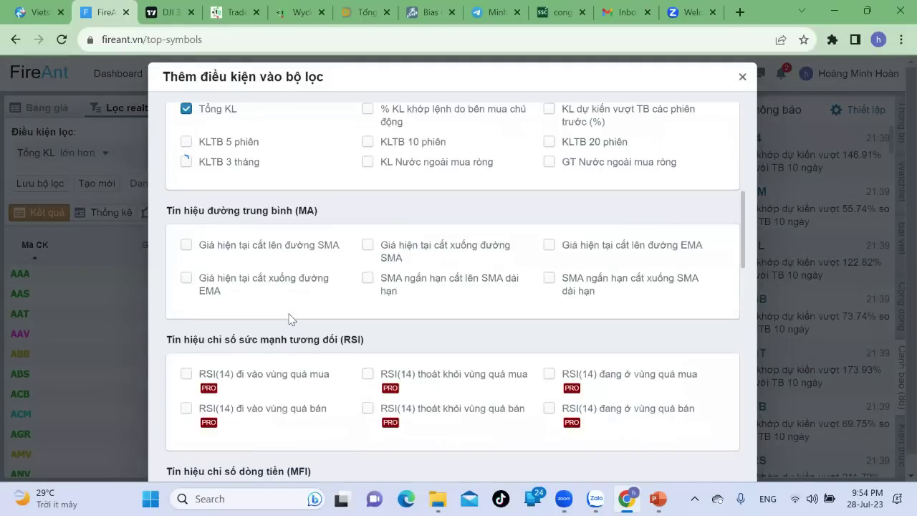
{"action": "scroll", "coordinate": [290, 318], "scroll_direction": "down", "scroll_amount": 4}
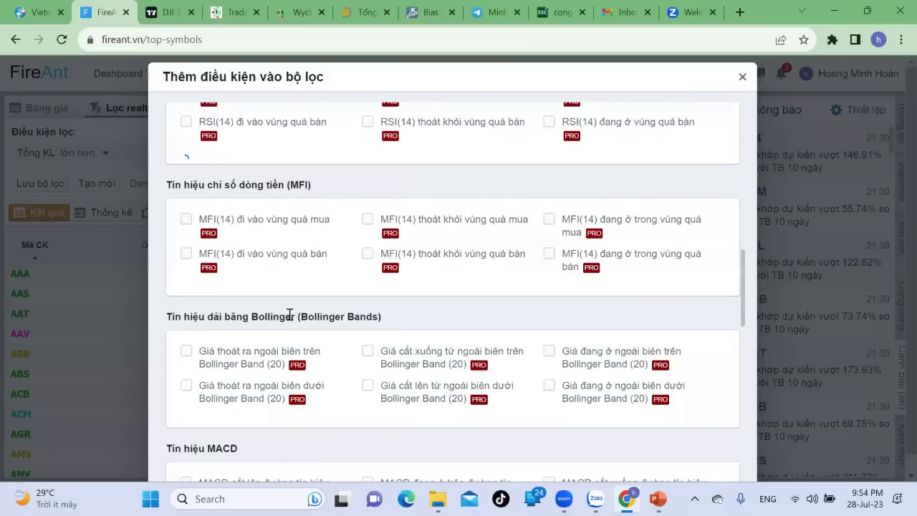
{"action": "scroll", "coordinate": [290, 319], "scroll_direction": "up", "scroll_amount": 5}
{"action": "scroll", "coordinate": [290, 318], "scroll_direction": "up", "scroll_amount": 1}
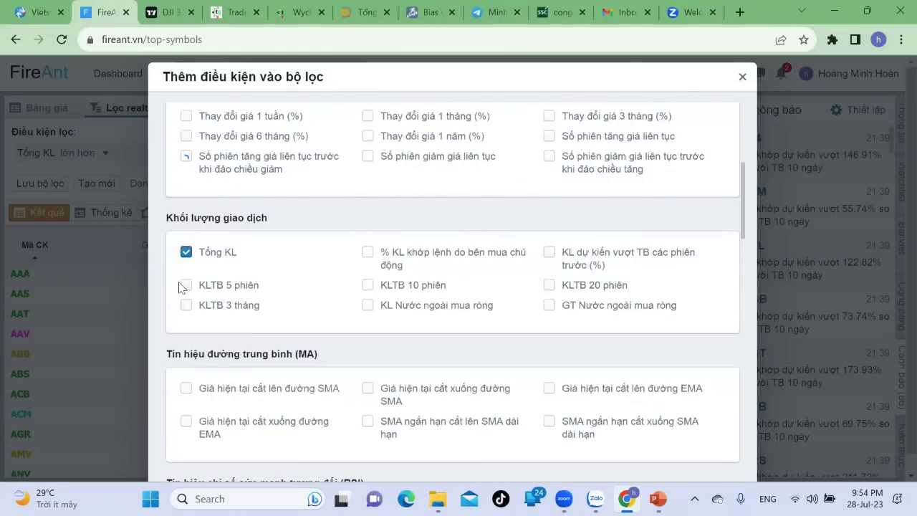
{"action": "left_click", "coordinate": [185, 285]}
{"action": "left_click", "coordinate": [366, 285]}
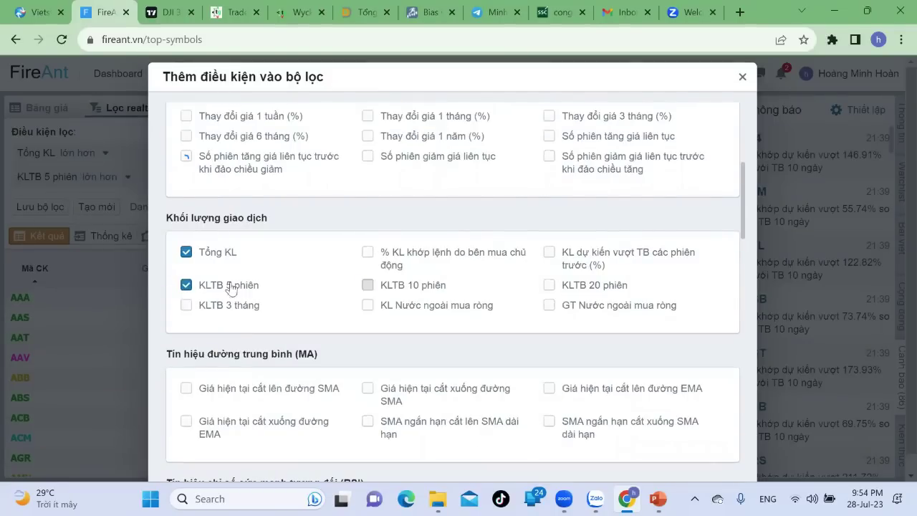
{"action": "left_click", "coordinate": [186, 286]}
{"action": "left_click", "coordinate": [186, 252]}
{"action": "scroll", "coordinate": [308, 270], "scroll_direction": "down", "scroll_amount": 4}
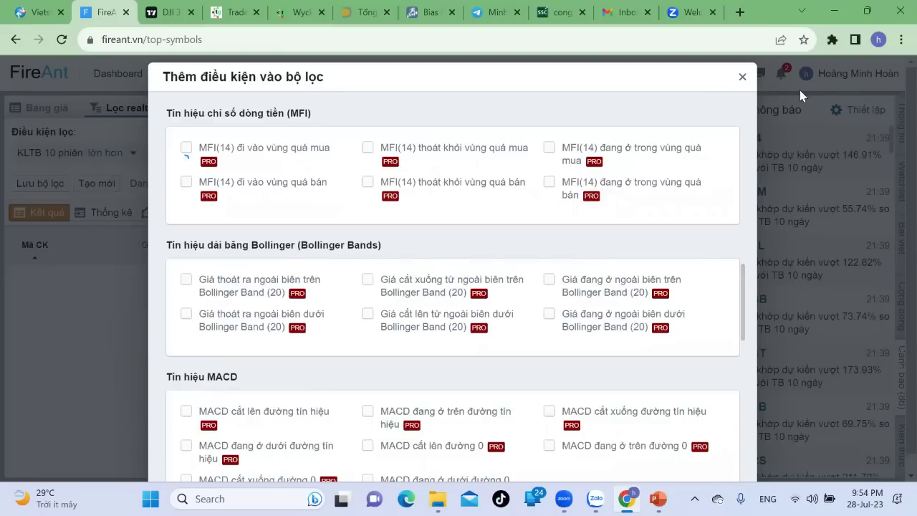
{"action": "left_click", "coordinate": [741, 77]}
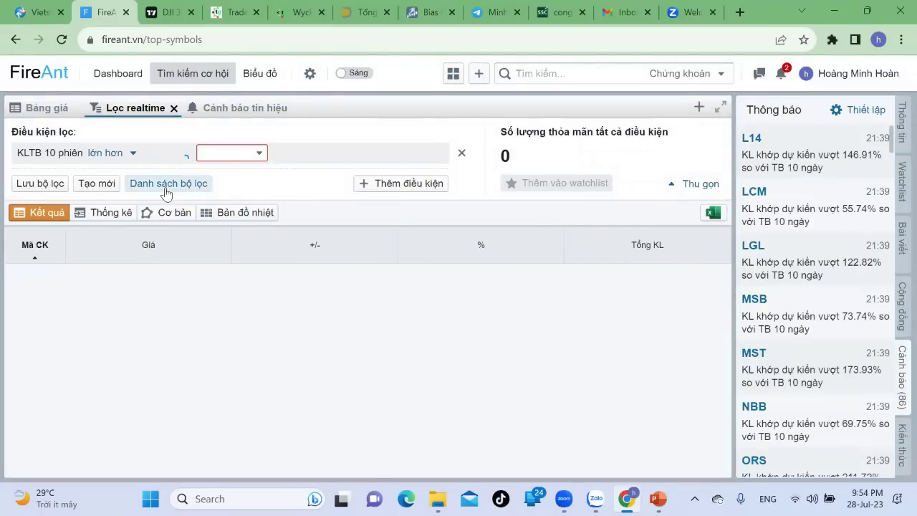
- Add the condition KL dự kiến vượt TB các phiên trước (%) alongside KLTB 10 phiên
{"action": "left_click", "coordinate": [398, 189]}
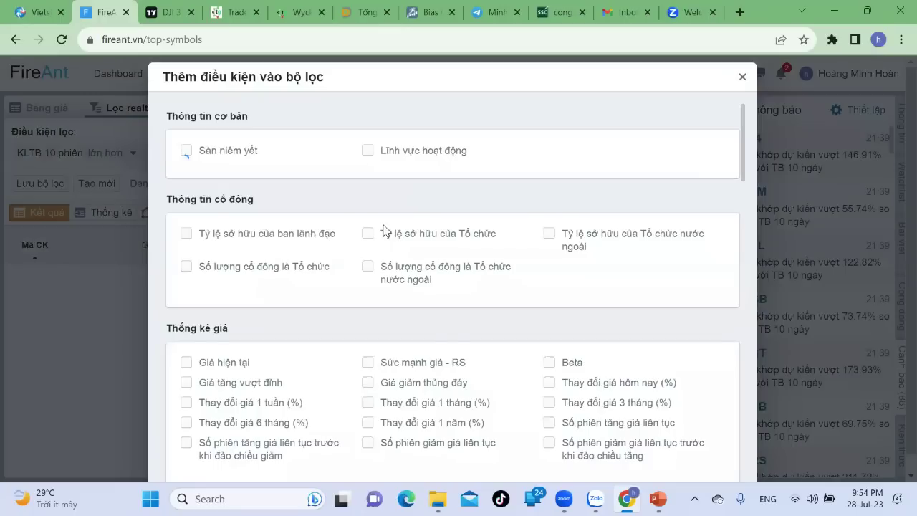
{"action": "scroll", "coordinate": [382, 243], "scroll_direction": "down", "scroll_amount": 3}
{"action": "scroll", "coordinate": [383, 244], "scroll_direction": "down", "scroll_amount": 1}
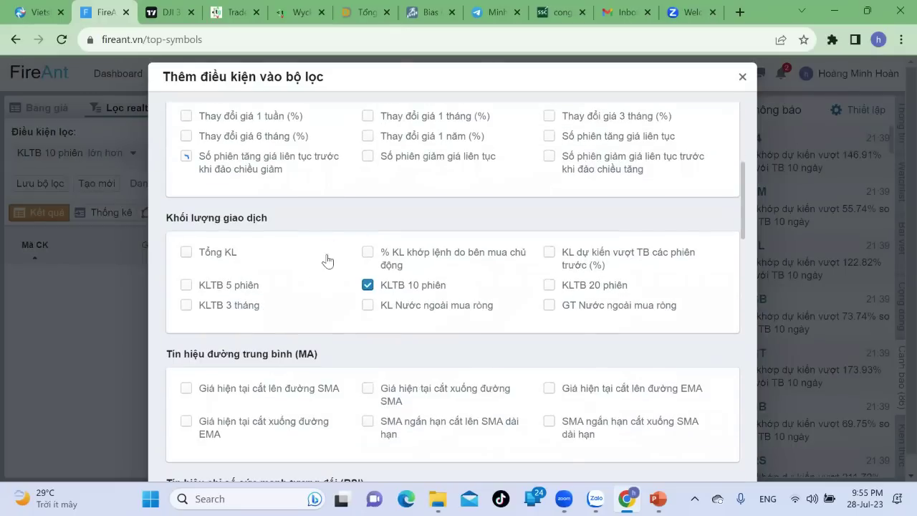
{"action": "left_click", "coordinate": [186, 252]}
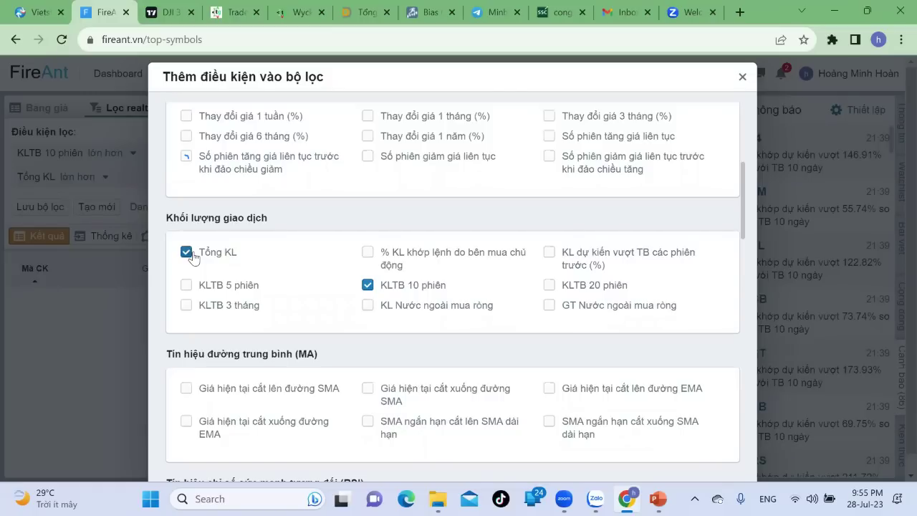
{"action": "left_click", "coordinate": [186, 252]}
{"action": "left_click", "coordinate": [550, 255]}
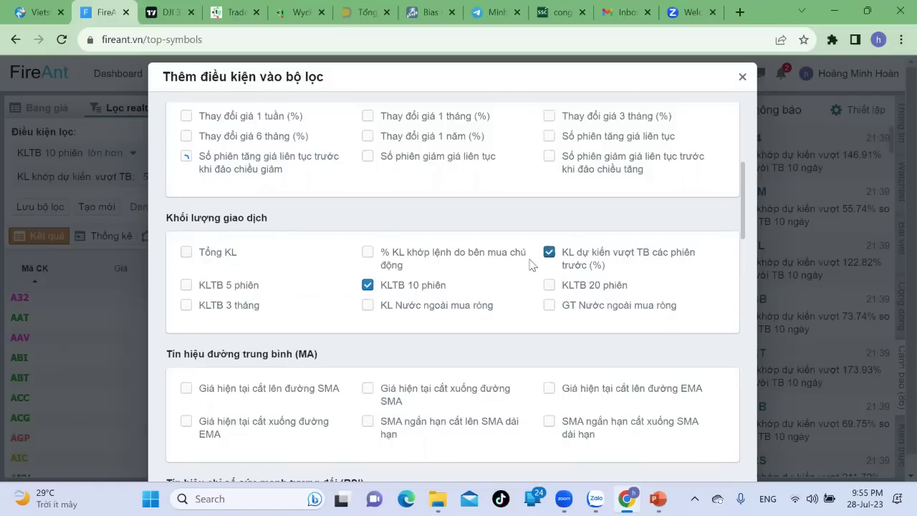
- Add the Tổng KL condition to the filter and return to the results
{"action": "left_click", "coordinate": [198, 256]}
{"action": "scroll", "coordinate": [452, 286], "scroll_direction": "down", "scroll_amount": 6}
{"action": "left_click", "coordinate": [742, 77]}
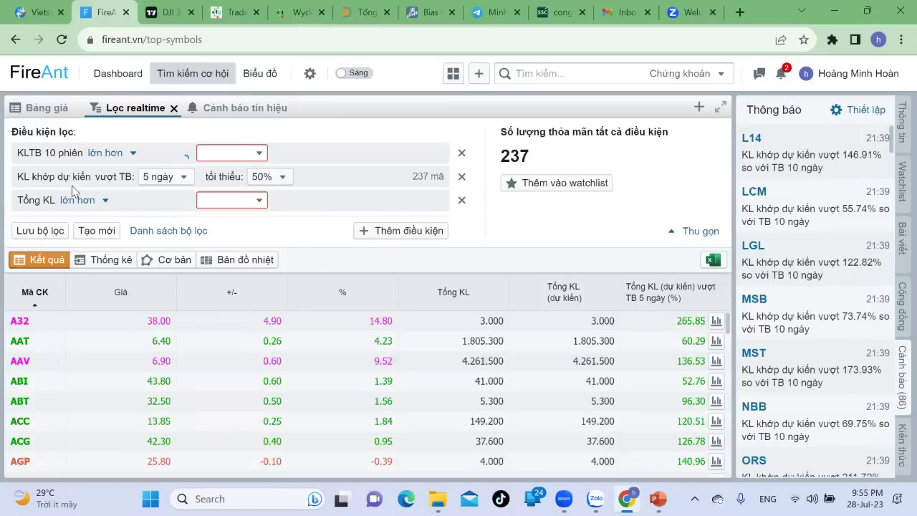
- Set the averaging period of the KL khớp dự kiến vượt TB condition to 10 ngày and skim the matching stocks
{"action": "left_click", "coordinate": [166, 177]}
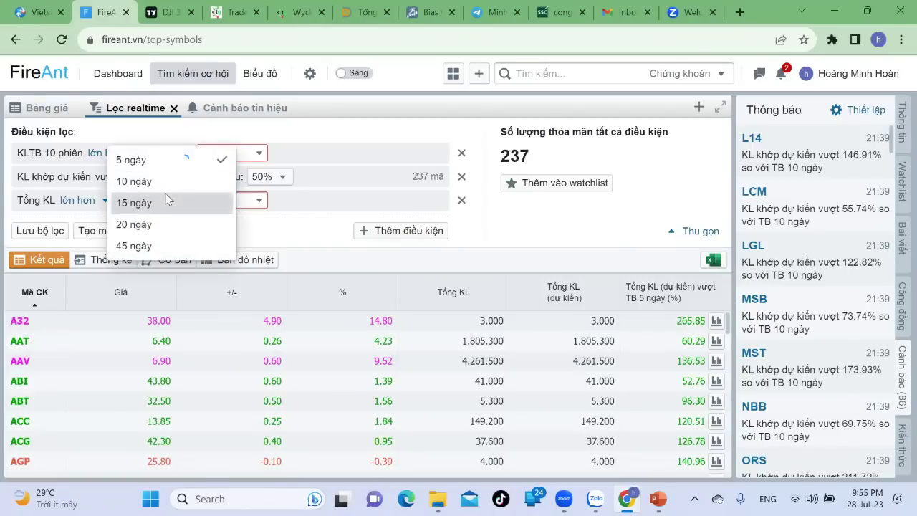
{"action": "left_click", "coordinate": [167, 203]}
{"action": "left_click", "coordinate": [165, 177]}
{"action": "left_click", "coordinate": [165, 186]}
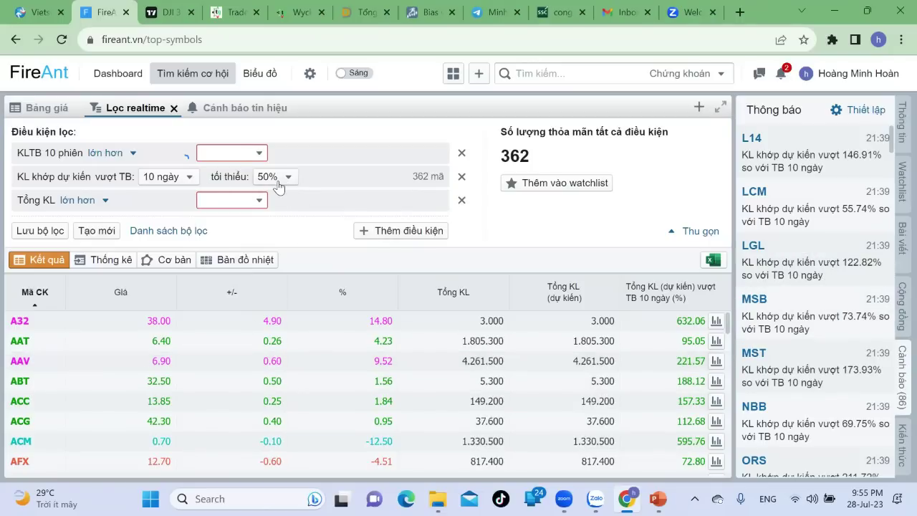
{"action": "scroll", "coordinate": [328, 358], "scroll_direction": "down", "scroll_amount": 3}
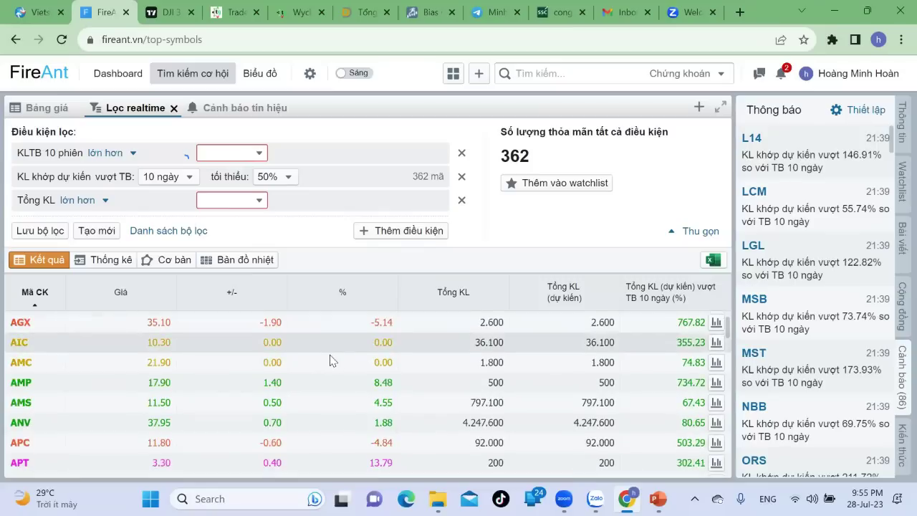
{"action": "scroll", "coordinate": [330, 360], "scroll_direction": "up", "scroll_amount": 3}
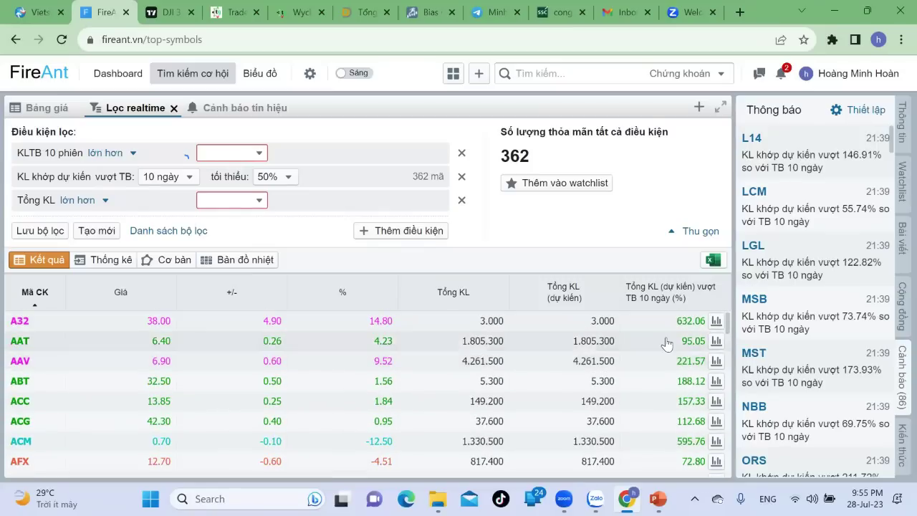
- Check A32's expected-volume chart against its 10-session average and then its stock overview, closing each view
{"action": "left_click", "coordinate": [715, 320]}
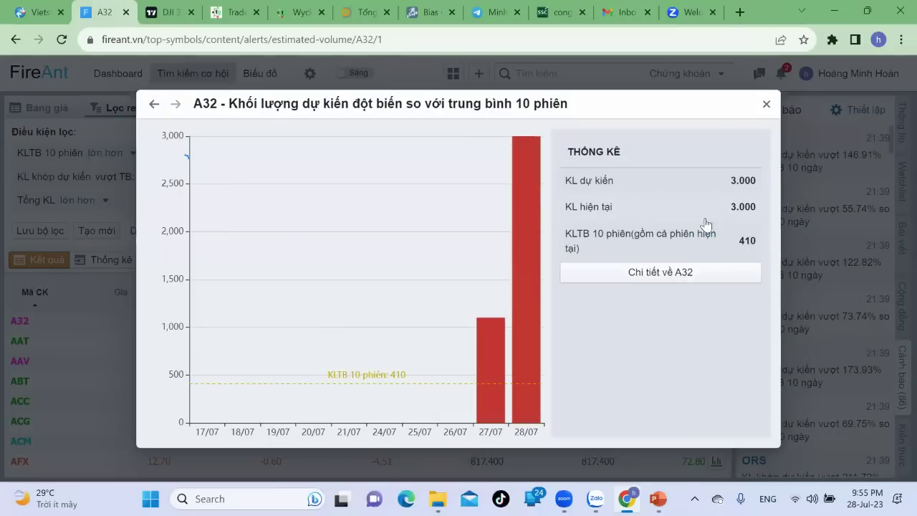
{"action": "left_click", "coordinate": [765, 104]}
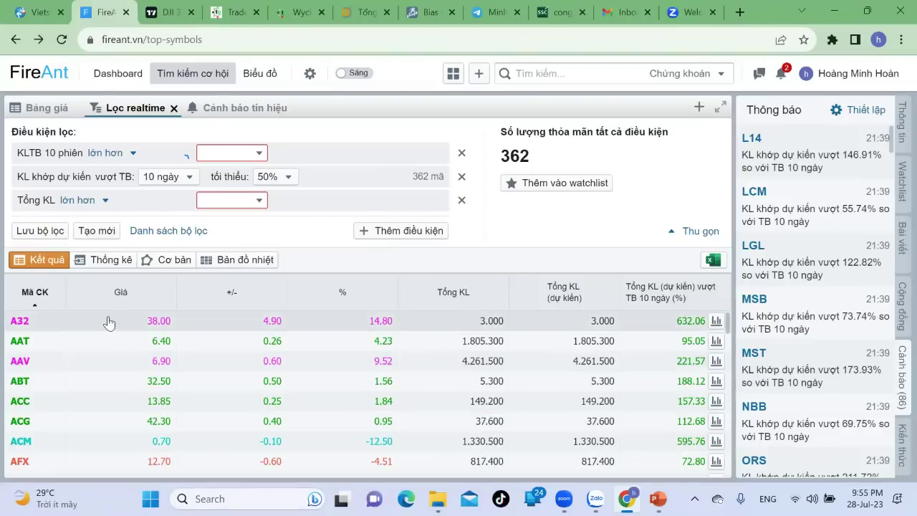
{"action": "left_click", "coordinate": [19, 322]}
{"action": "left_click", "coordinate": [35, 349]}
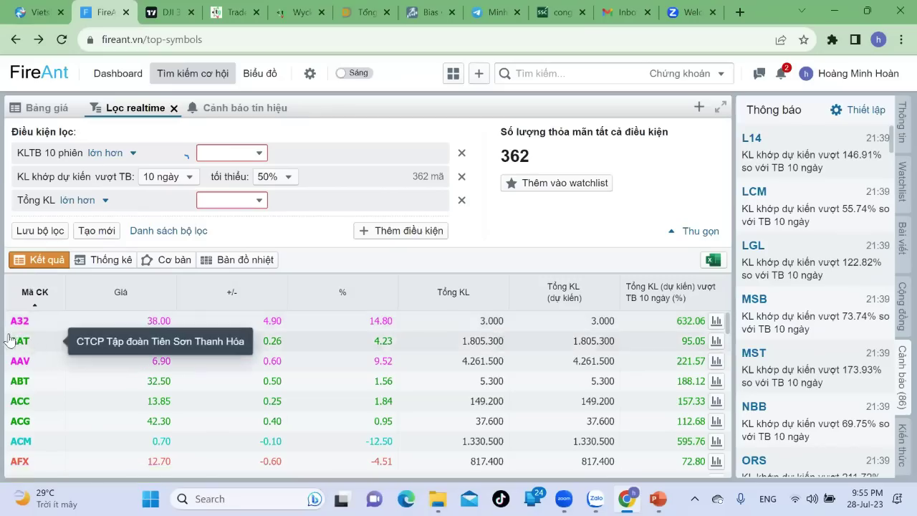
{"action": "left_click", "coordinate": [19, 323]}
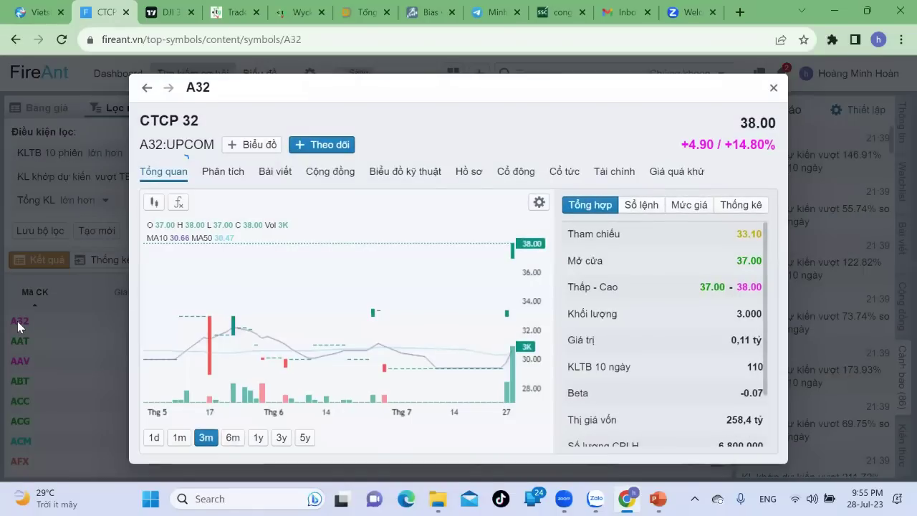
{"action": "left_click", "coordinate": [772, 88]}
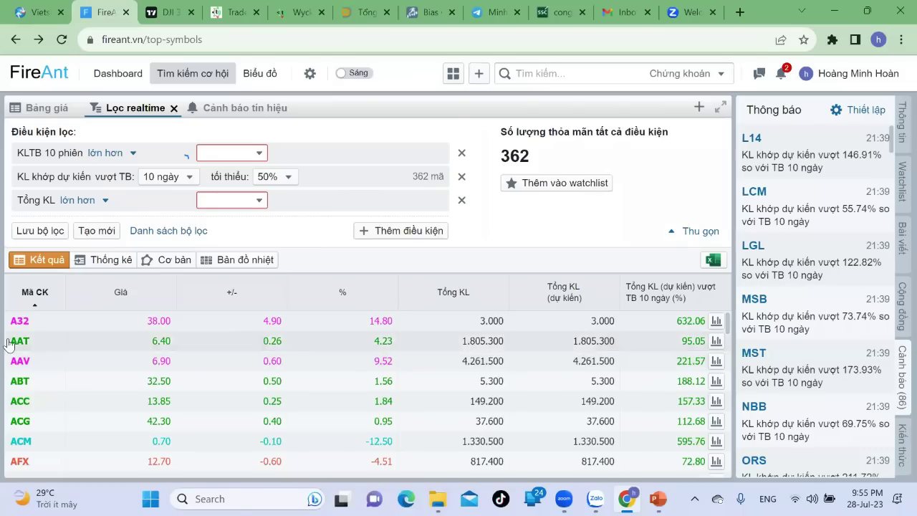
- Open the IDC daily chart and examine its price and volume history over the past months
{"action": "left_click", "coordinate": [575, 68]}
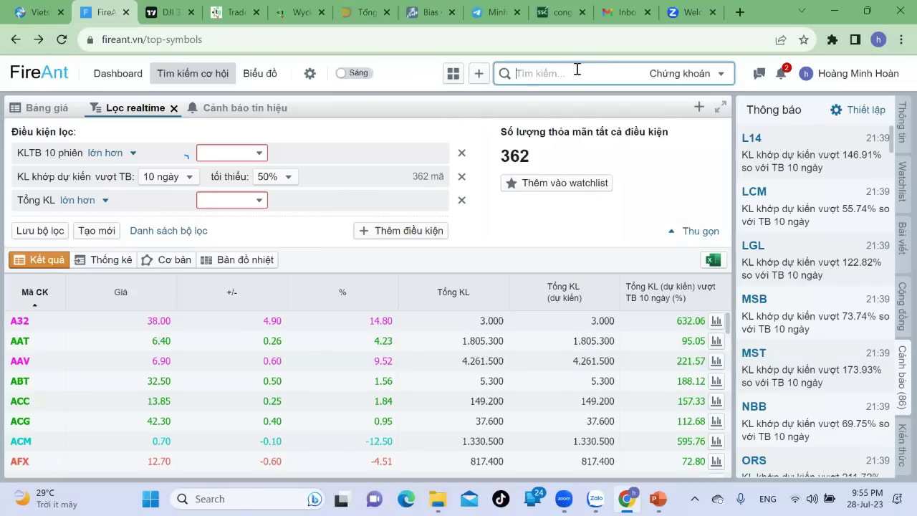
{"action": "left_click", "coordinate": [252, 74]}
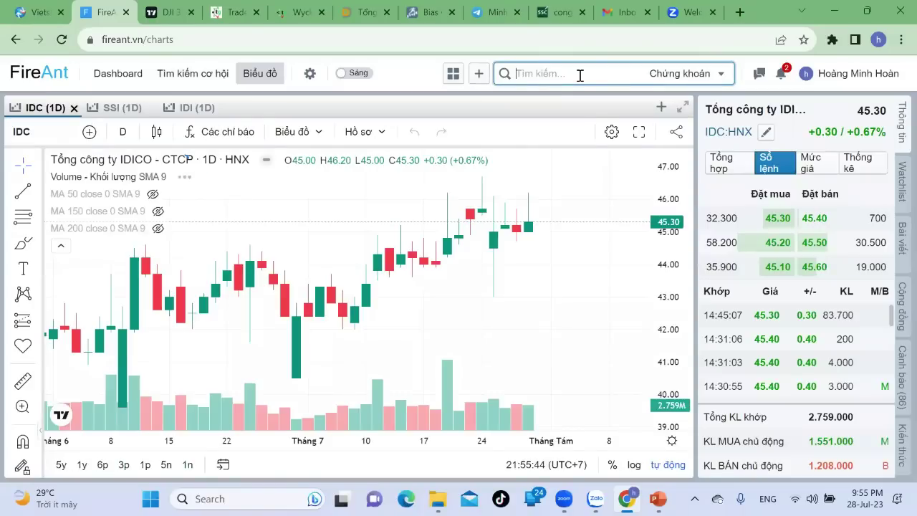
{"action": "scroll", "coordinate": [472, 311], "scroll_direction": "down", "scroll_amount": 5}
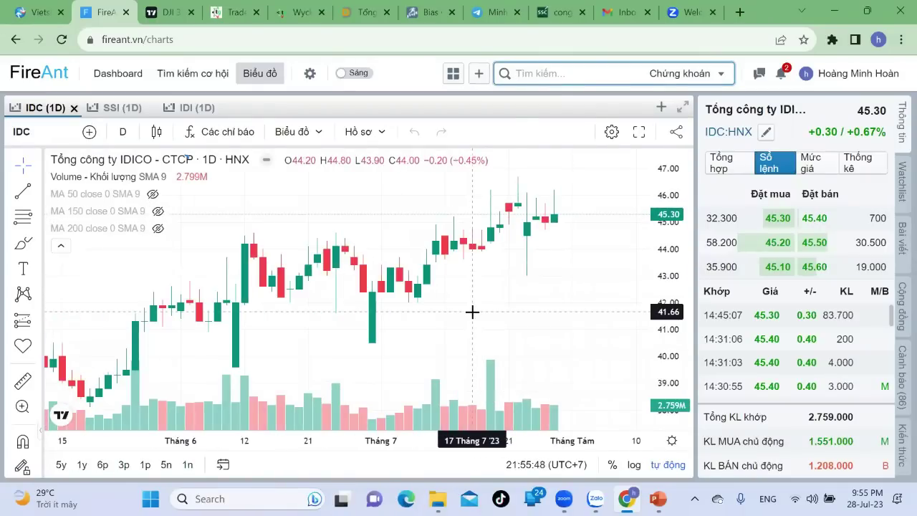
{"action": "scroll", "coordinate": [547, 295], "scroll_direction": "down", "scroll_amount": 2}
{"action": "scroll", "coordinate": [547, 296], "scroll_direction": "down", "scroll_amount": 3}
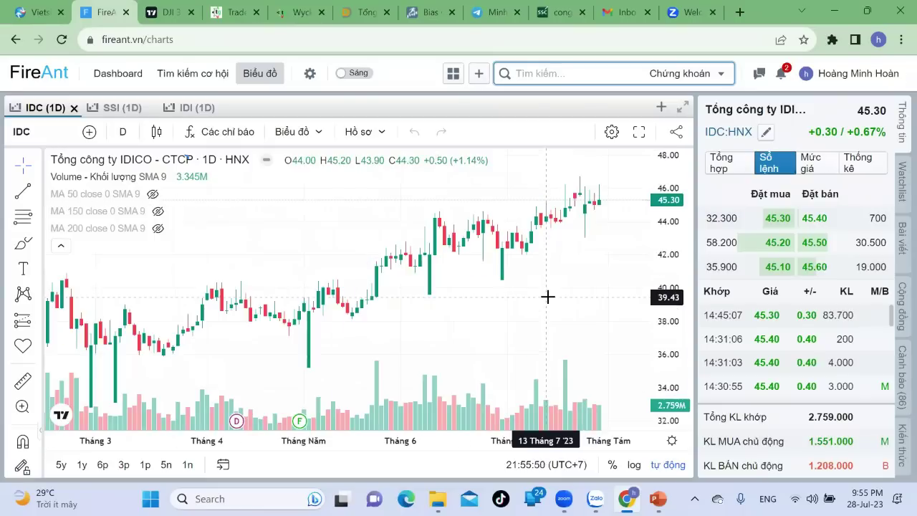
{"action": "scroll", "coordinate": [547, 296], "scroll_direction": "up", "scroll_amount": 3}
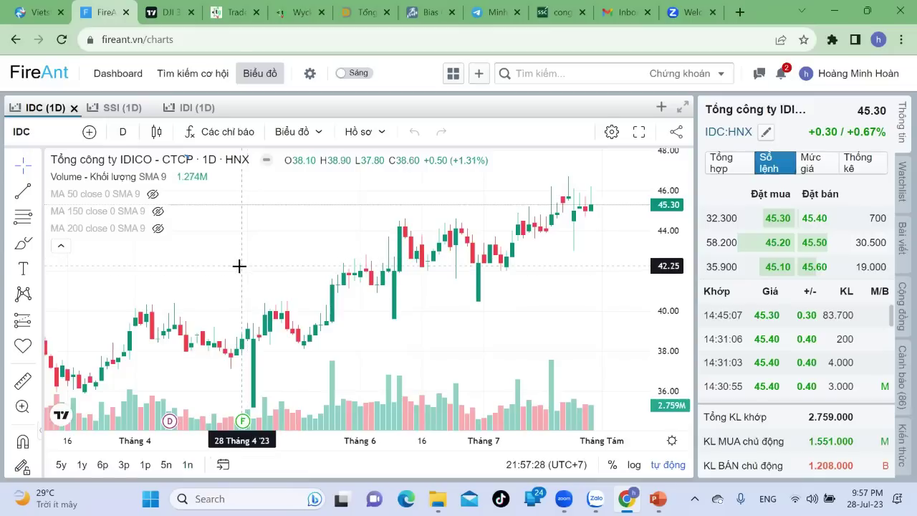
- Open the PowerPoint file "Day 4 Wyckoff - VSA training course - Part 1 Các cấu trúc nến SOS trong VSA" from the VSA Khóa 1 folder
{"action": "left_click", "coordinate": [436, 498]}
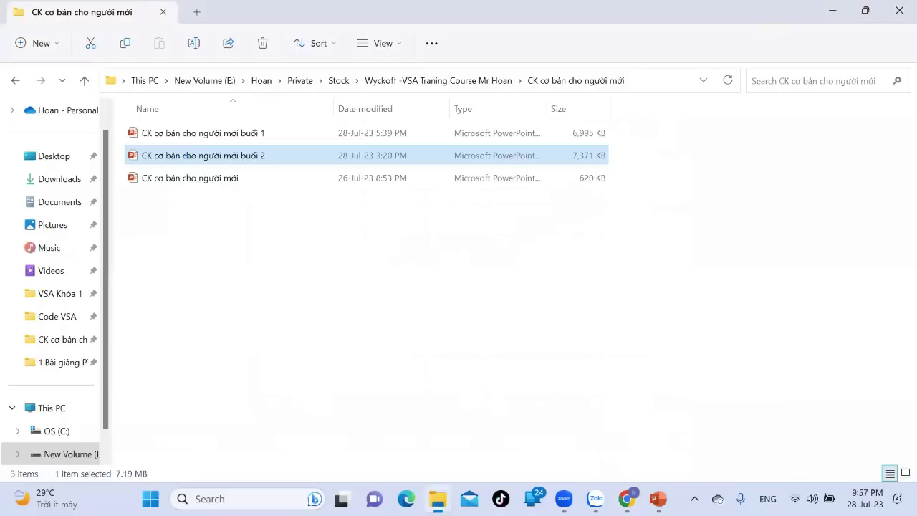
{"action": "left_click", "coordinate": [249, 296]}
{"action": "left_click", "coordinate": [75, 297]}
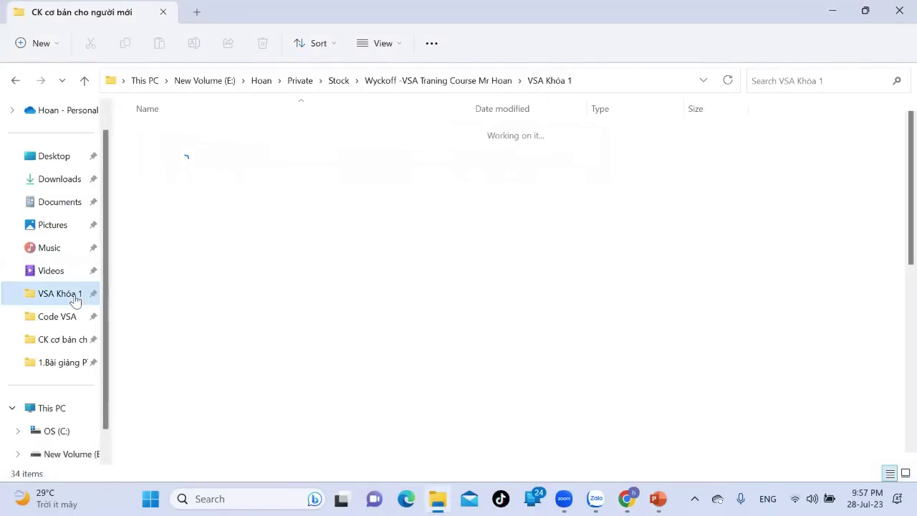
{"action": "scroll", "coordinate": [319, 309], "scroll_direction": "down", "scroll_amount": 3}
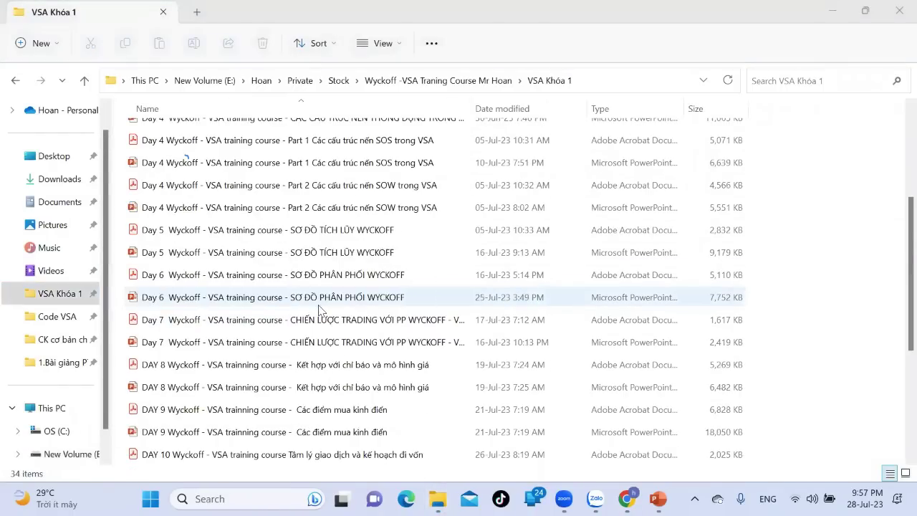
{"action": "scroll", "coordinate": [319, 310], "scroll_direction": "down", "scroll_amount": 2}
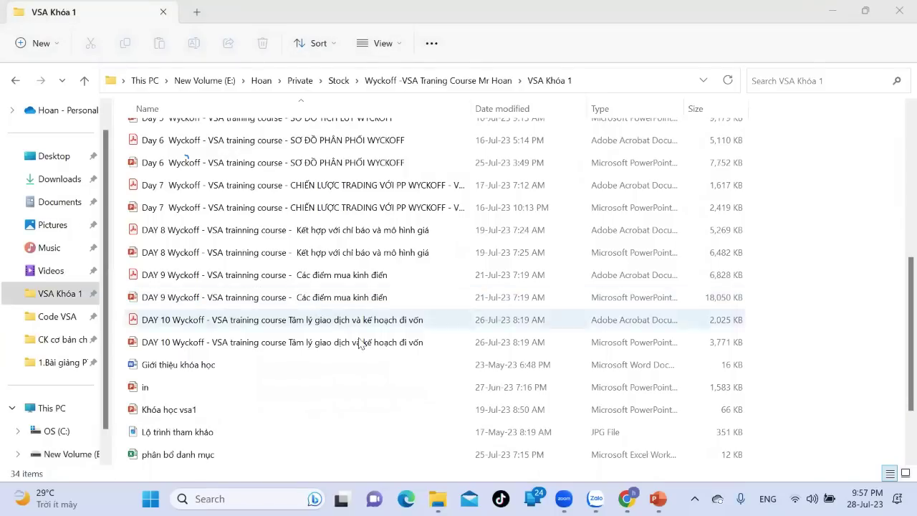
{"action": "scroll", "coordinate": [372, 367], "scroll_direction": "up", "scroll_amount": 1}
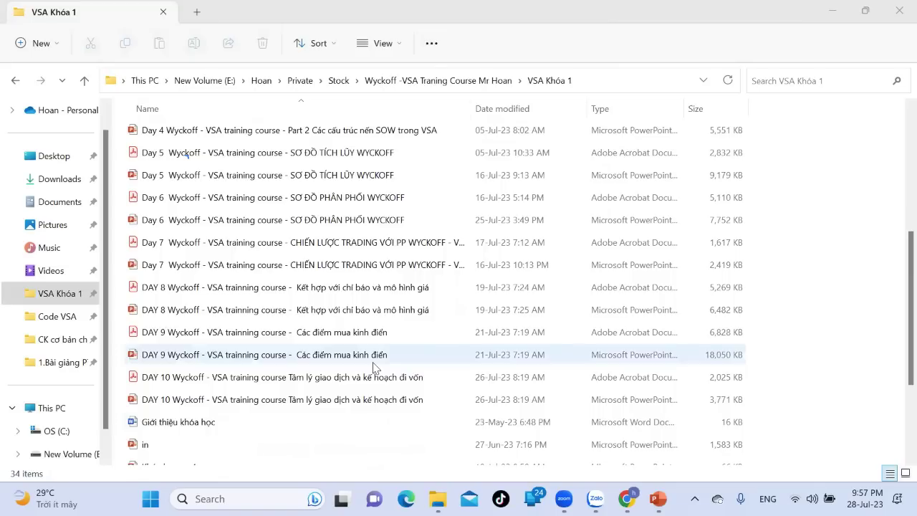
{"action": "scroll", "coordinate": [372, 367], "scroll_direction": "up", "scroll_amount": 1}
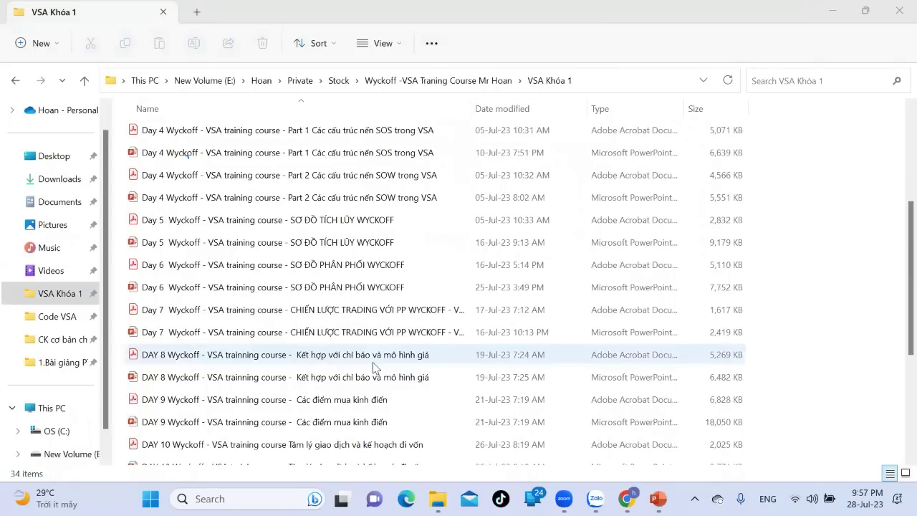
{"action": "scroll", "coordinate": [372, 367], "scroll_direction": "up", "scroll_amount": 1}
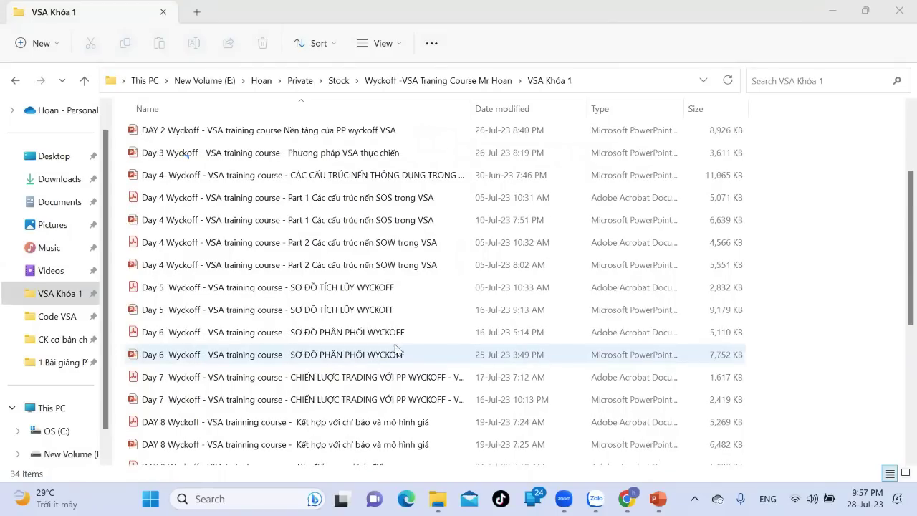
{"action": "left_click", "coordinate": [373, 222]}
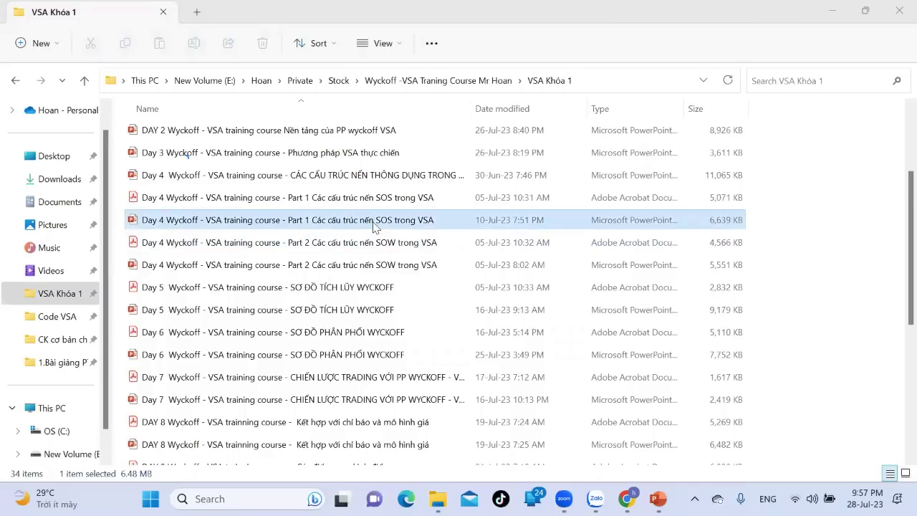
{"action": "double_click", "coordinate": [373, 222]}
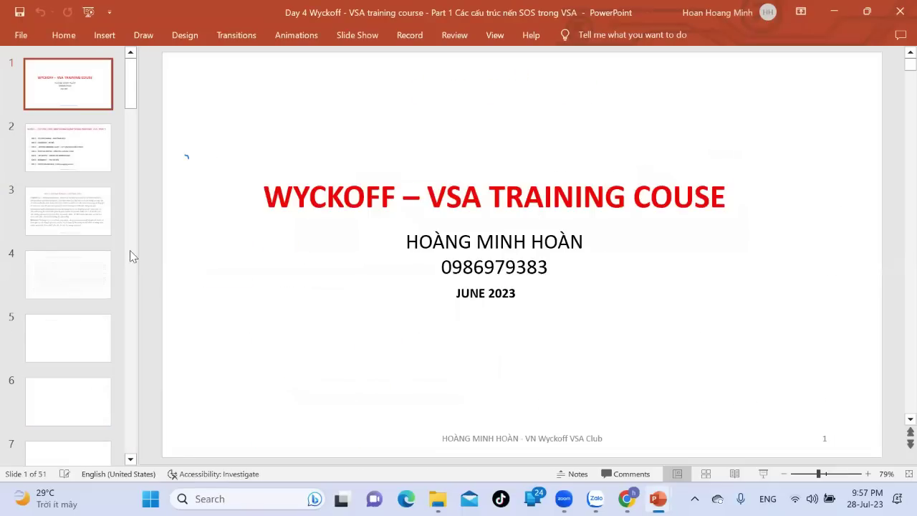
- Show the slide listing the SOS candle structures, SOS 1 to SOS 7
{"action": "left_click", "coordinate": [83, 210]}
{"action": "scroll", "coordinate": [75, 316], "scroll_direction": "down", "scroll_amount": 1}
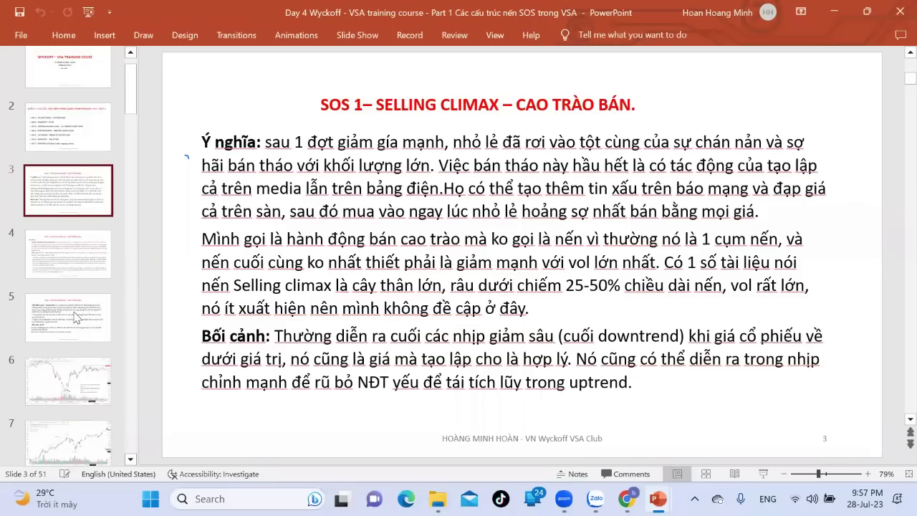
{"action": "scroll", "coordinate": [75, 316], "scroll_direction": "up", "scroll_amount": 1}
{"action": "left_click", "coordinate": [96, 157]}
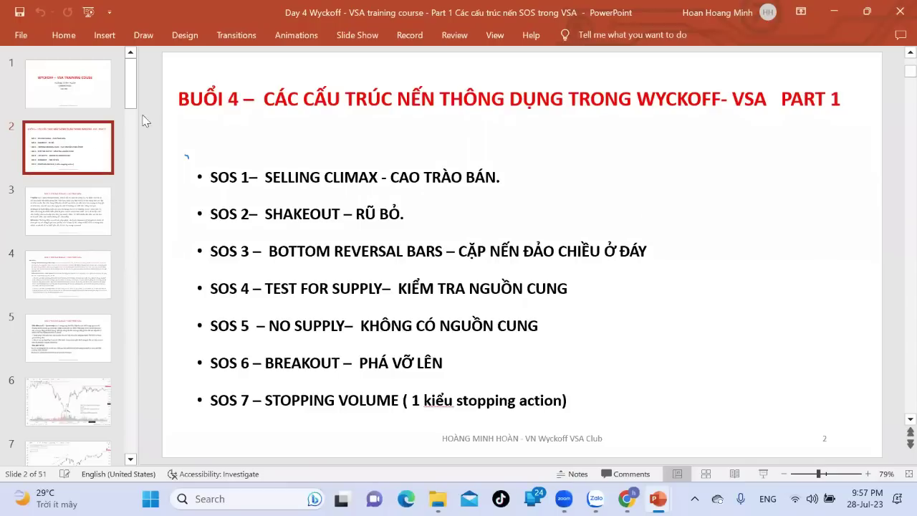
- Find the SOS 6 – Breakout slide in the deck and review its criteria and the SHS chart example on slide 40
{"action": "left_click_drag", "start_coordinate": [131, 198], "coordinate": [131, 453]}
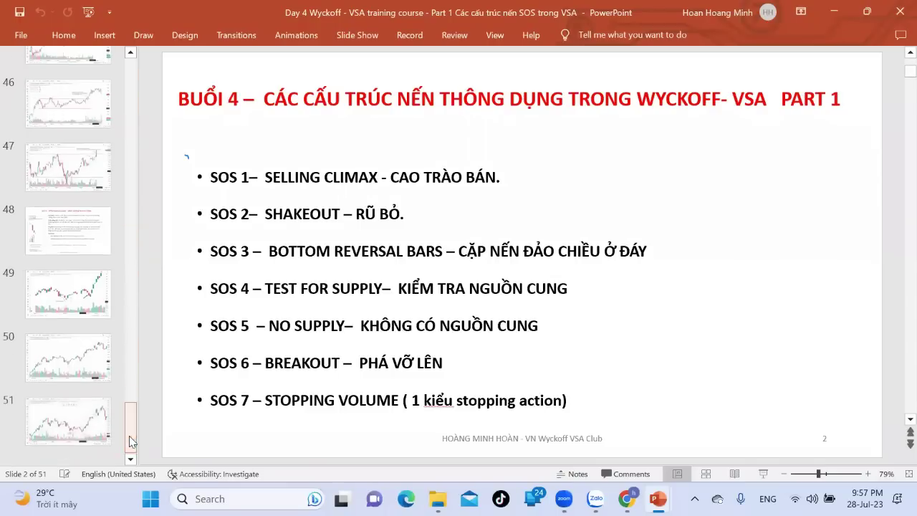
{"action": "left_click", "coordinate": [72, 292]}
{"action": "left_click", "coordinate": [72, 212]}
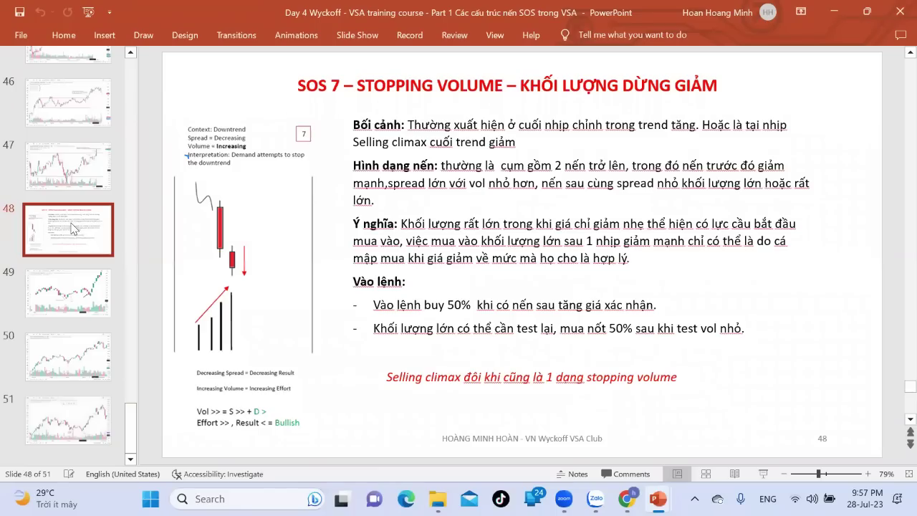
{"action": "key", "text": "Up"}
{"action": "key", "text": "Up"}
{"action": "key", "text": "Up"}
{"action": "key", "text": "Up"}
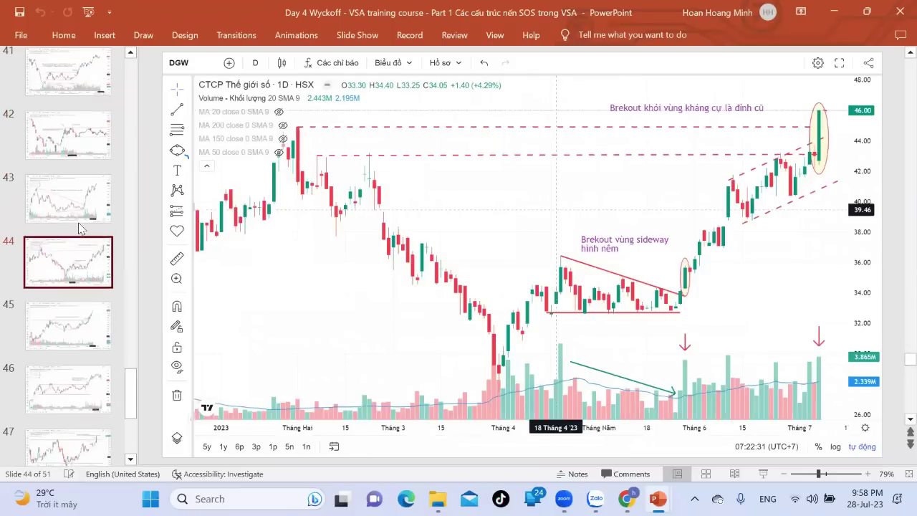
{"action": "key", "text": "Up"}
{"action": "key", "text": "Up"}
{"action": "key", "text": "Up"}
{"action": "key", "text": "Up"}
{"action": "key", "text": "Up"}
{"action": "key", "text": "Up"}
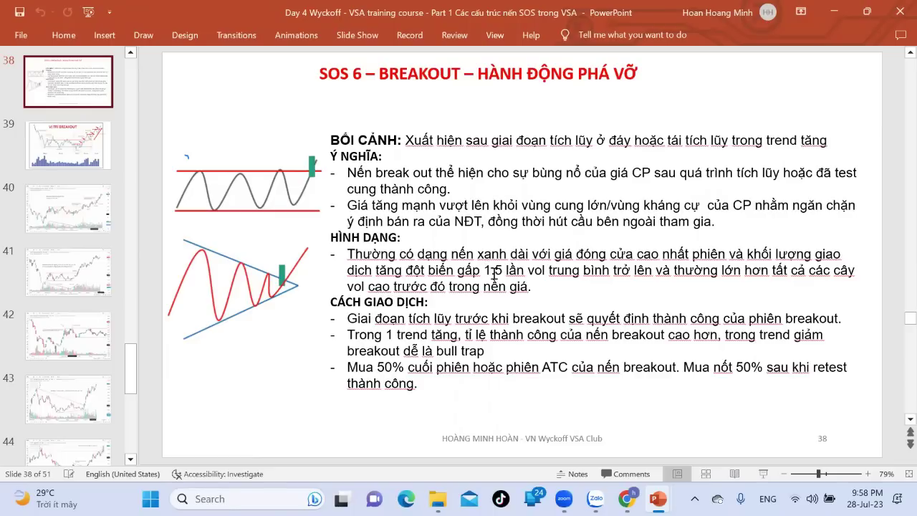
{"action": "left_click", "coordinate": [104, 227]}
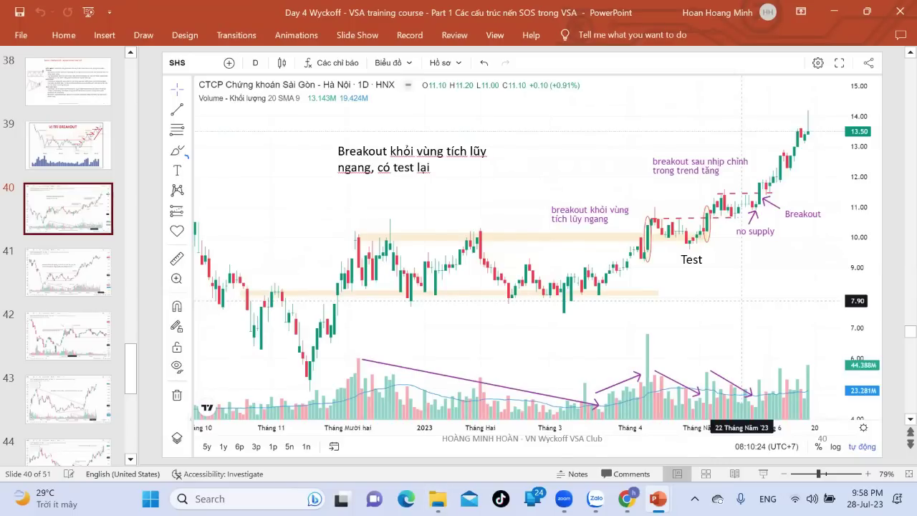
- Switch back to FireAnt in Chrome and enable the Volume MA line in the IDC chart's Volume indicator
{"action": "left_click", "coordinate": [626, 499]}
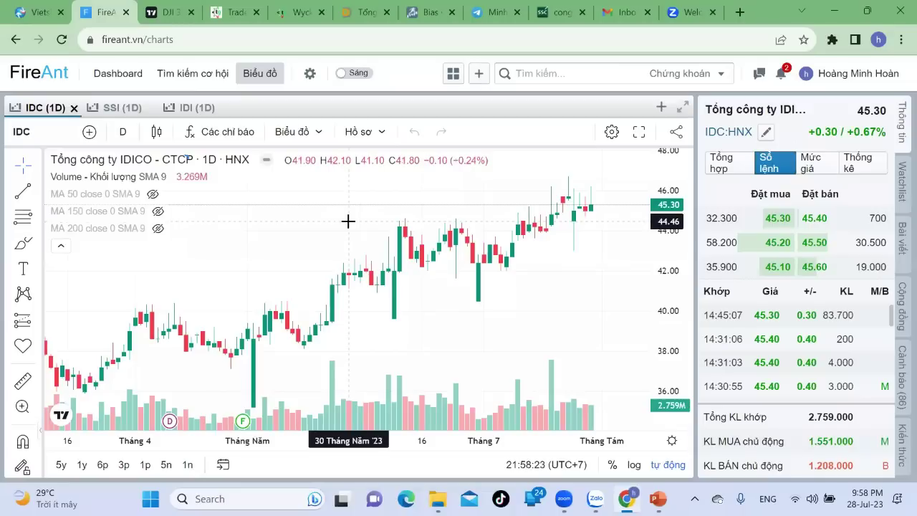
{"action": "mouse_move", "coordinate": [136, 178]}
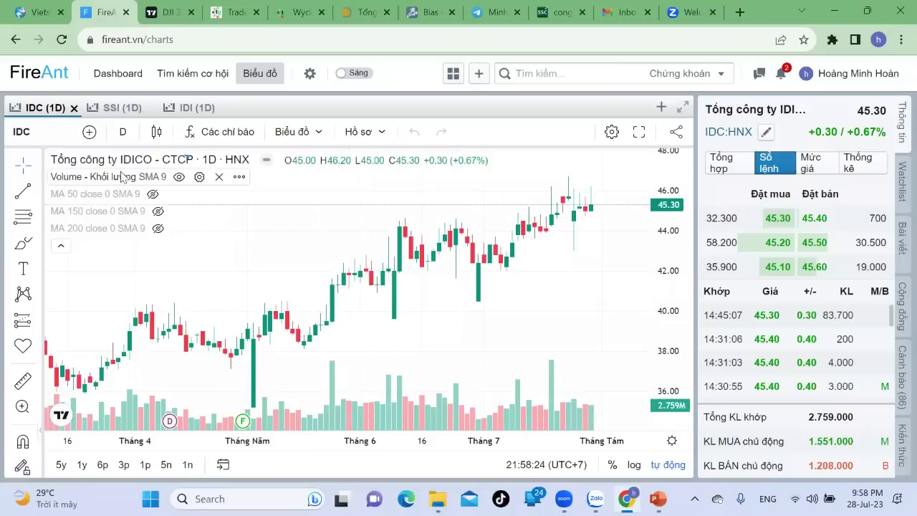
{"action": "left_click", "coordinate": [200, 177]}
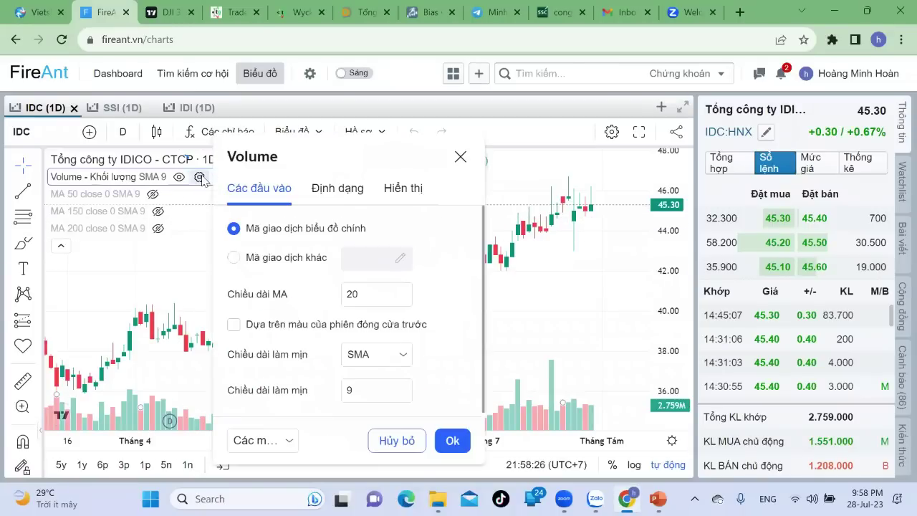
{"action": "left_click", "coordinate": [327, 191]}
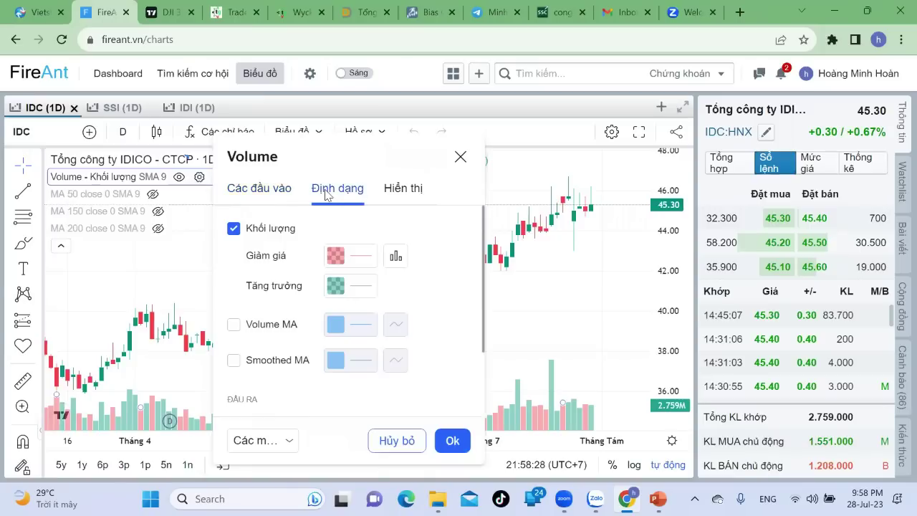
{"action": "left_click", "coordinate": [233, 324]}
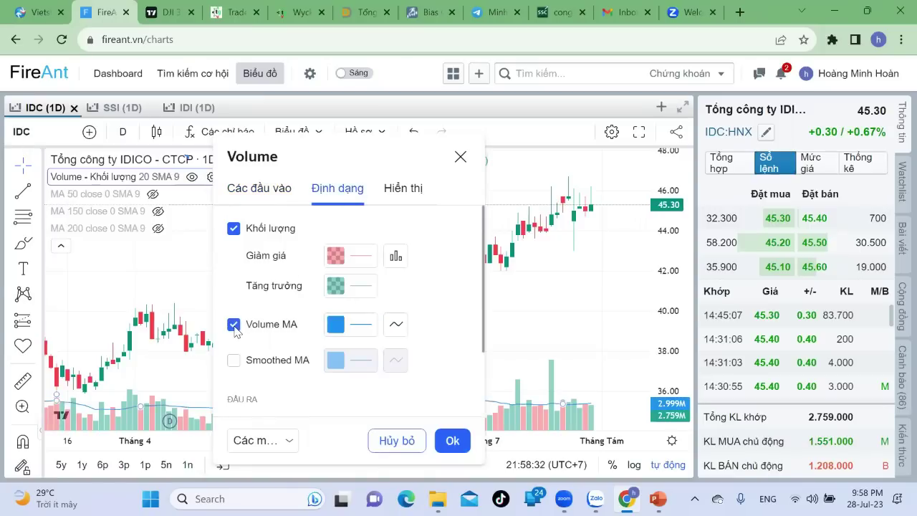
{"action": "left_click", "coordinate": [450, 439]}
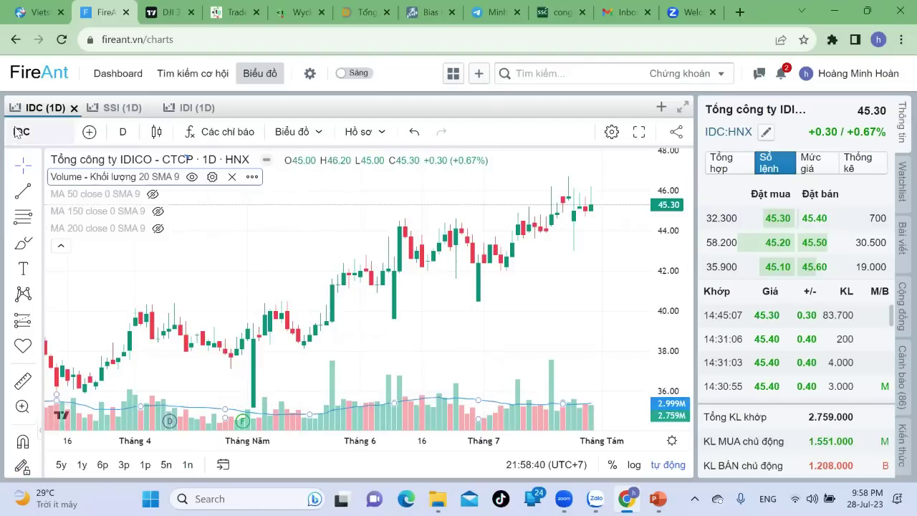
- Change the chart's symbol from IDC to SZC
{"action": "left_click", "coordinate": [41, 137]}
{"action": "type", "text": "D"}
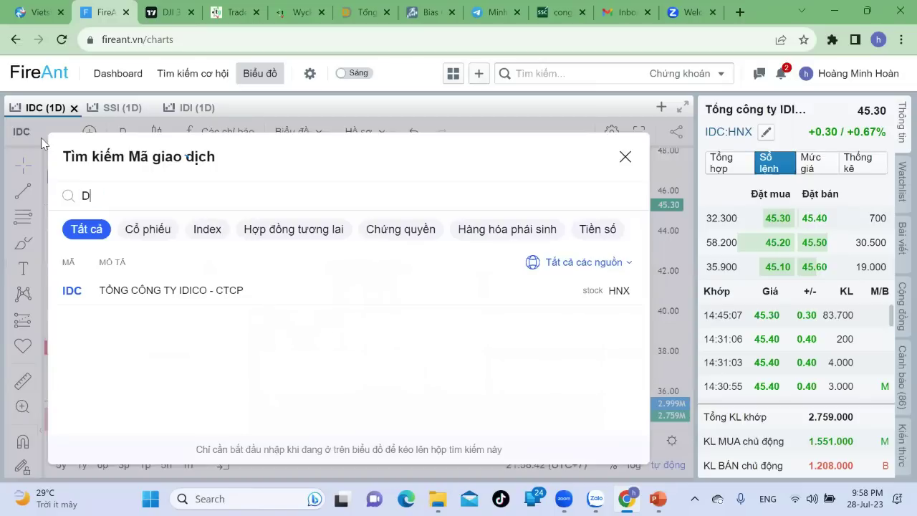
{"action": "type", "text": "Z"}
{"action": "key", "text": "BackSpace"}
{"action": "key", "text": "BackSpace"}
{"action": "type", "text": "SZC"}
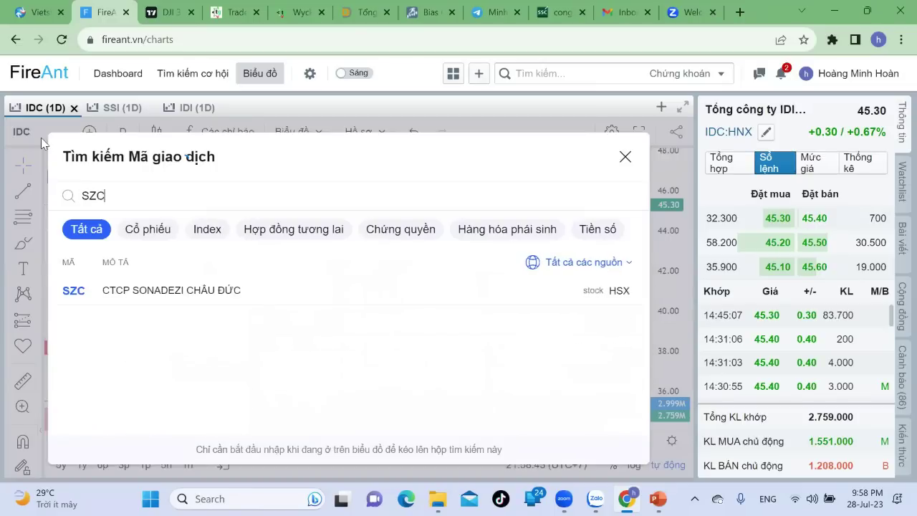
{"action": "key", "text": "Return"}
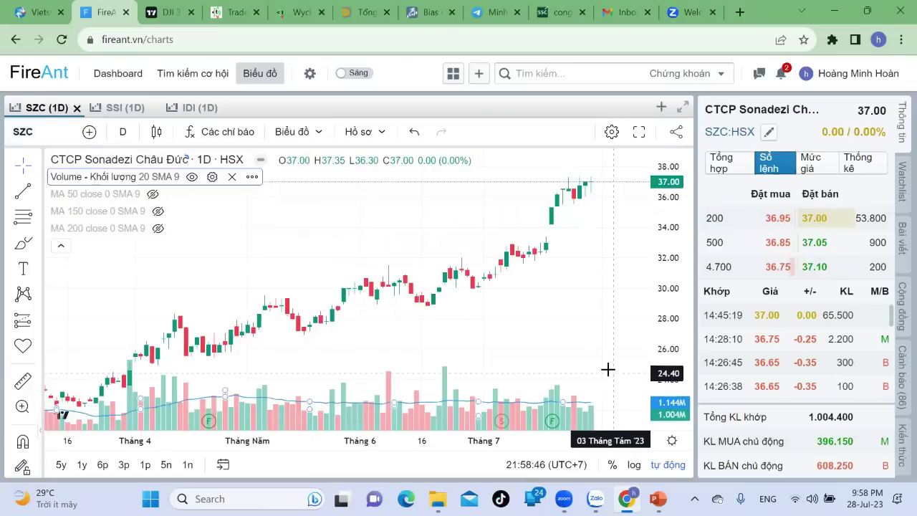